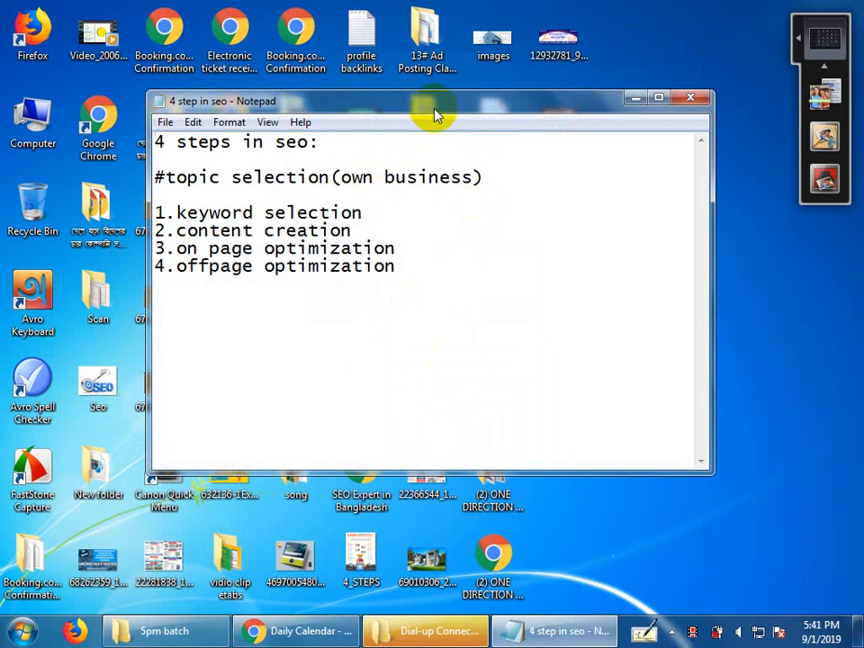
Shift the 4 steps in seo window lower, refresh the desktop, and review the last outline steps.
left_click_drag(438, 103, 461, 125)
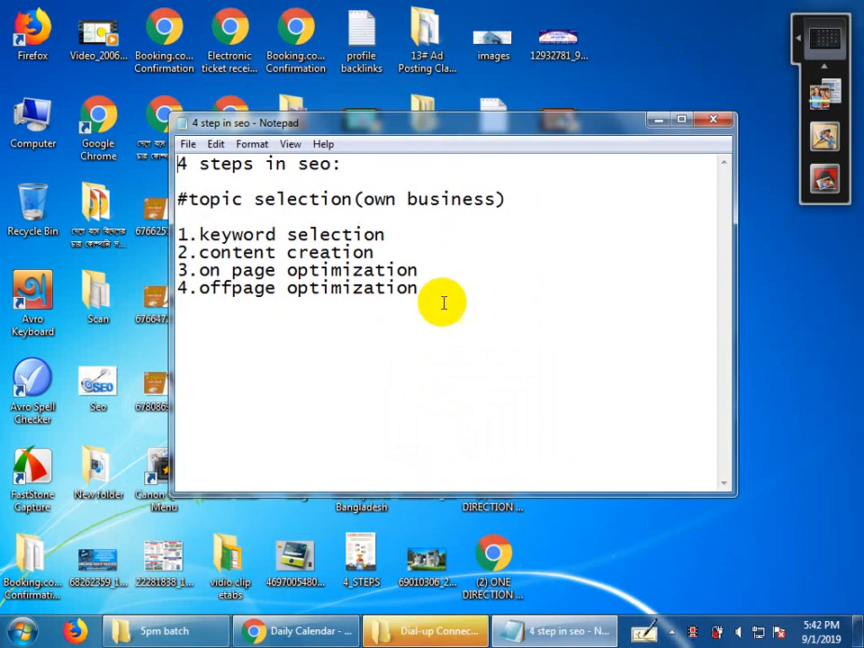
left_click(449, 287)
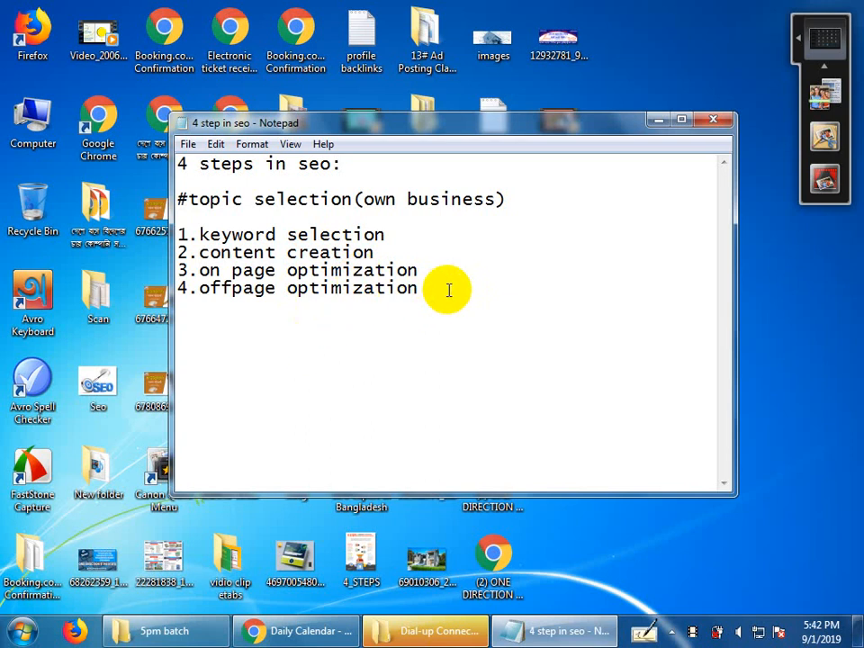
left_click_drag(415, 123, 400, 158)
right_click(666, 45)
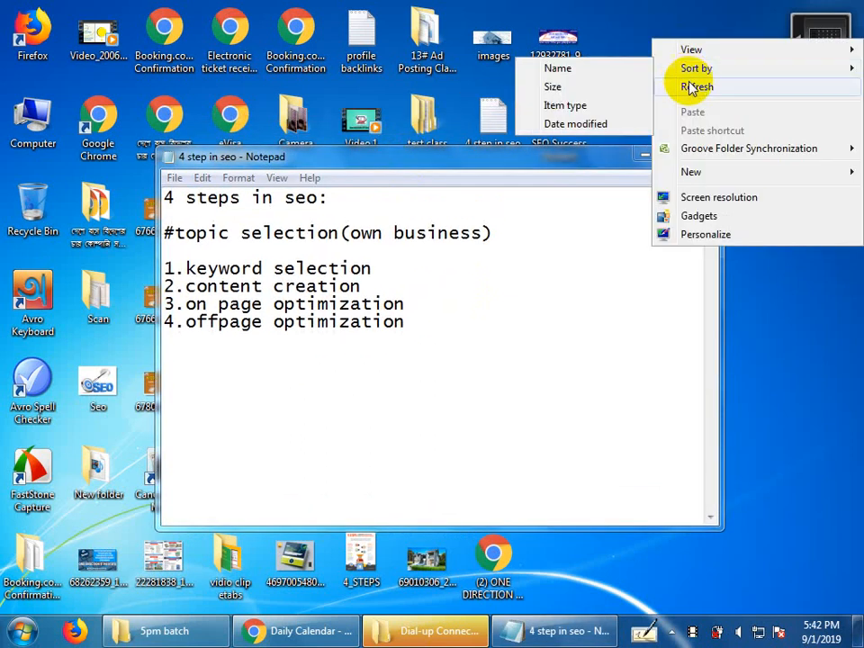
left_click(691, 84)
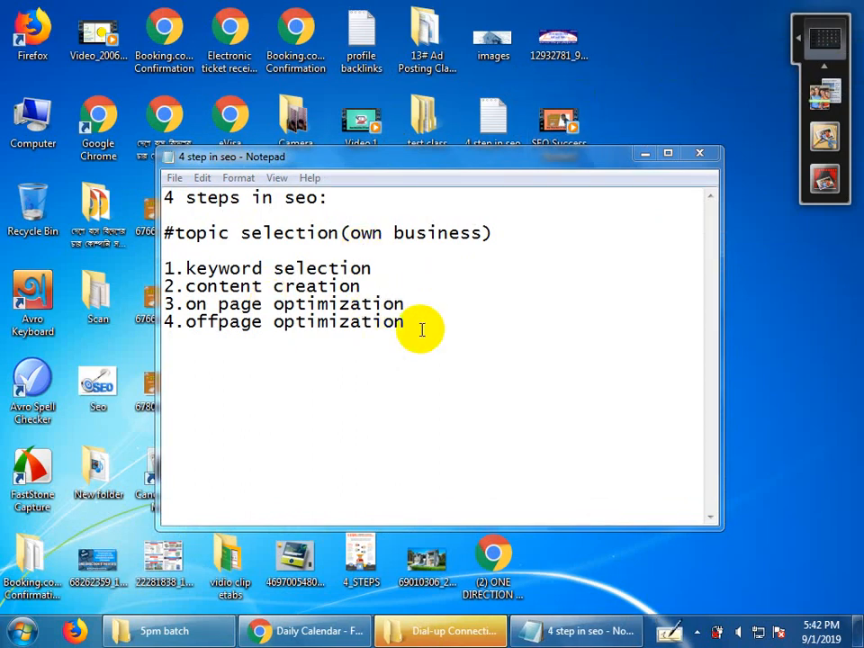
left_click_drag(419, 328, 168, 266)
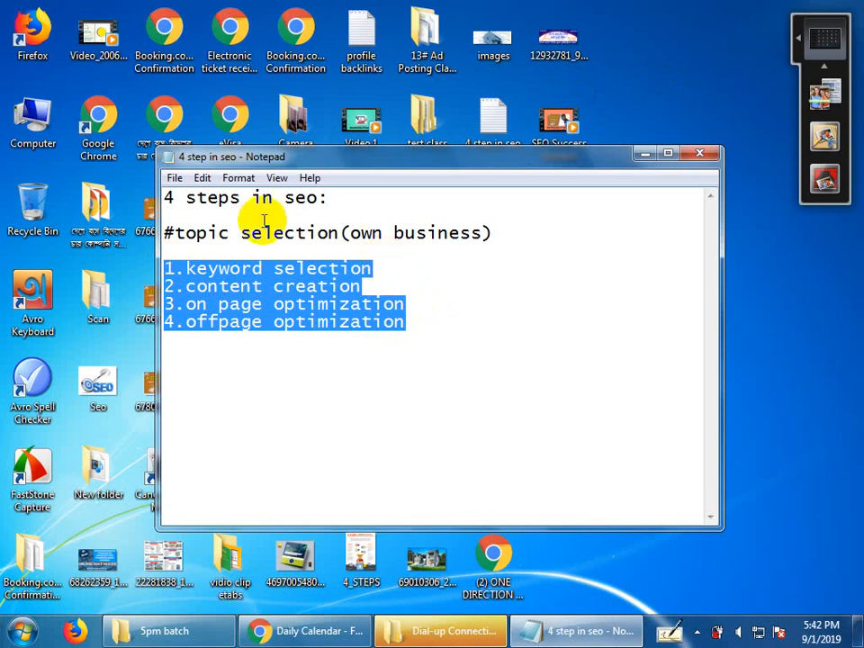
left_click_drag(353, 160, 341, 125)
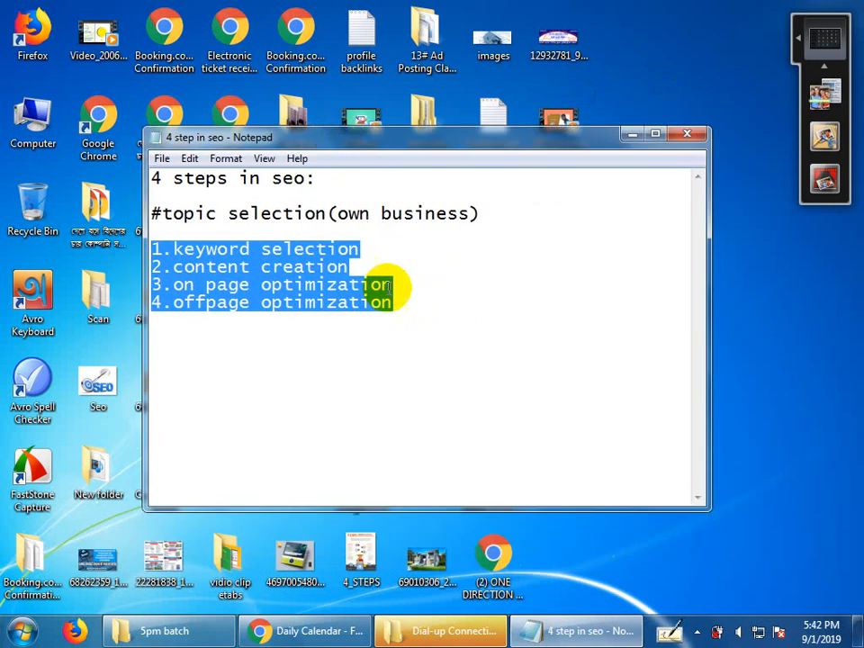
left_click(405, 312)
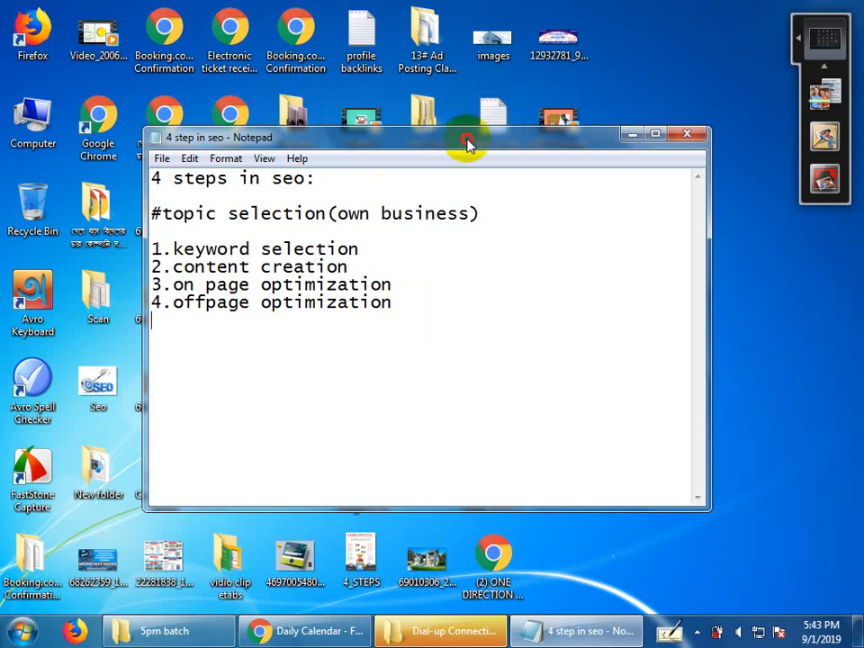
Move the outline aside to uncover the Keyword research notes, then place 4 step in seo over them.
left_click_drag(469, 136, 464, 231)
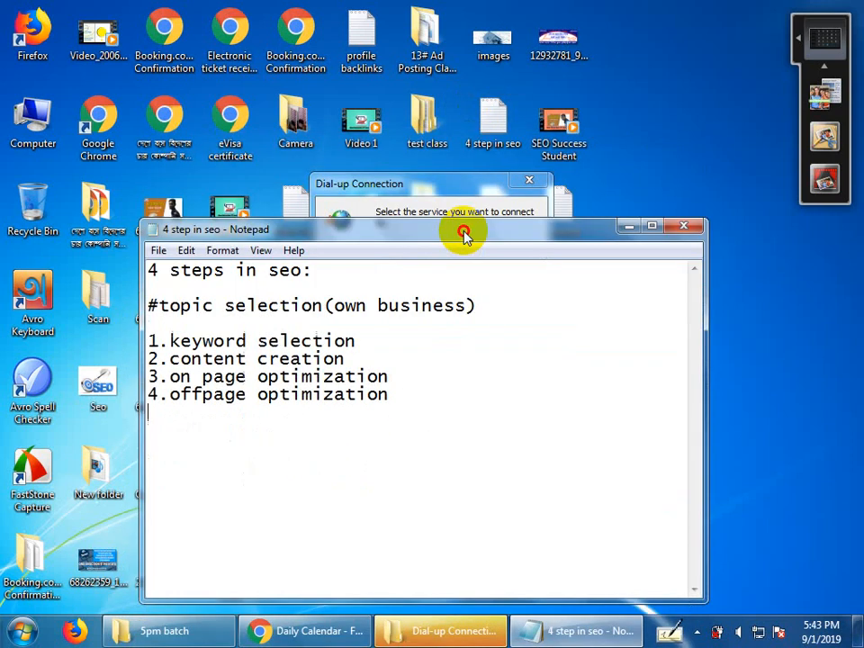
left_click(527, 182)
left_click_drag(562, 241, 550, 364)
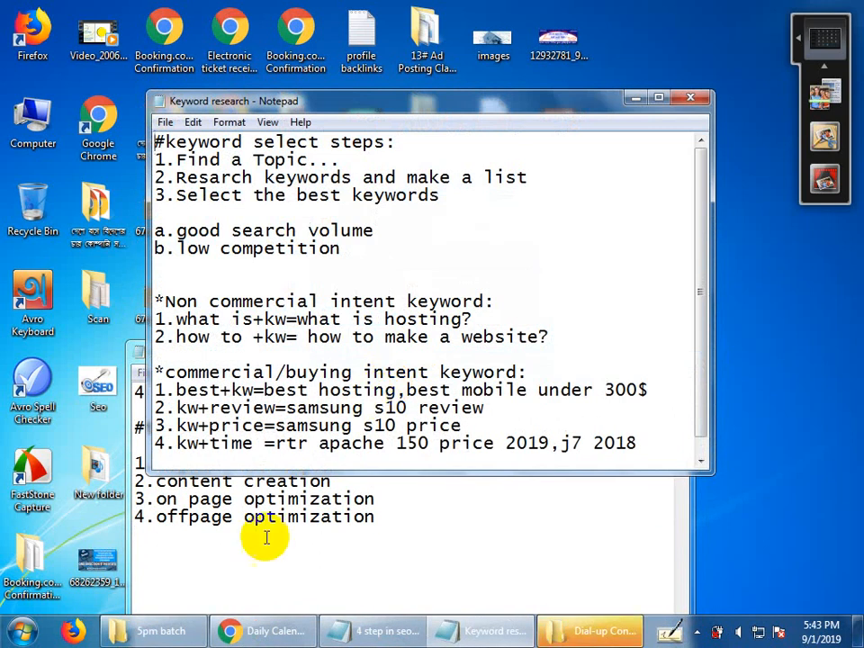
left_click(265, 538)
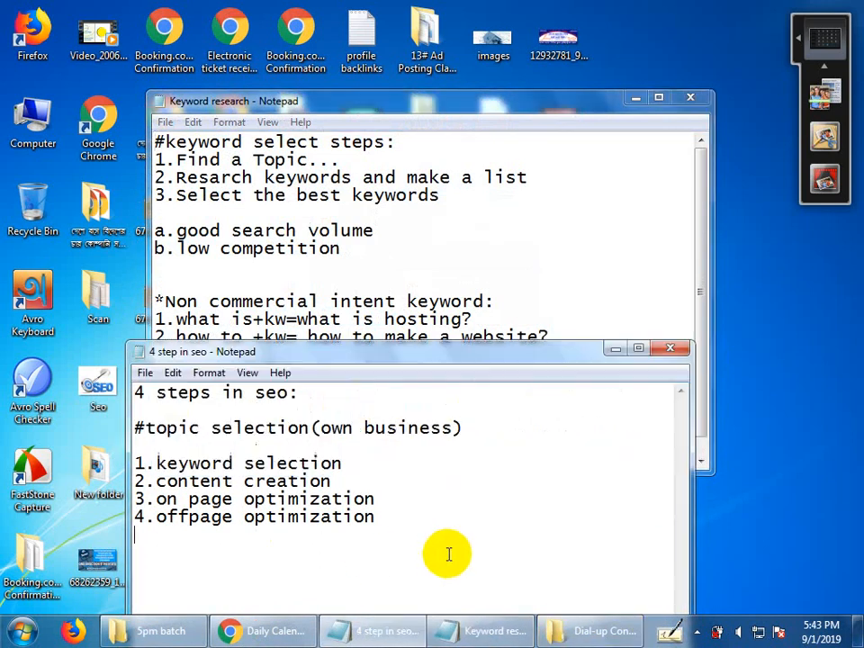
left_click_drag(353, 349, 378, 223)
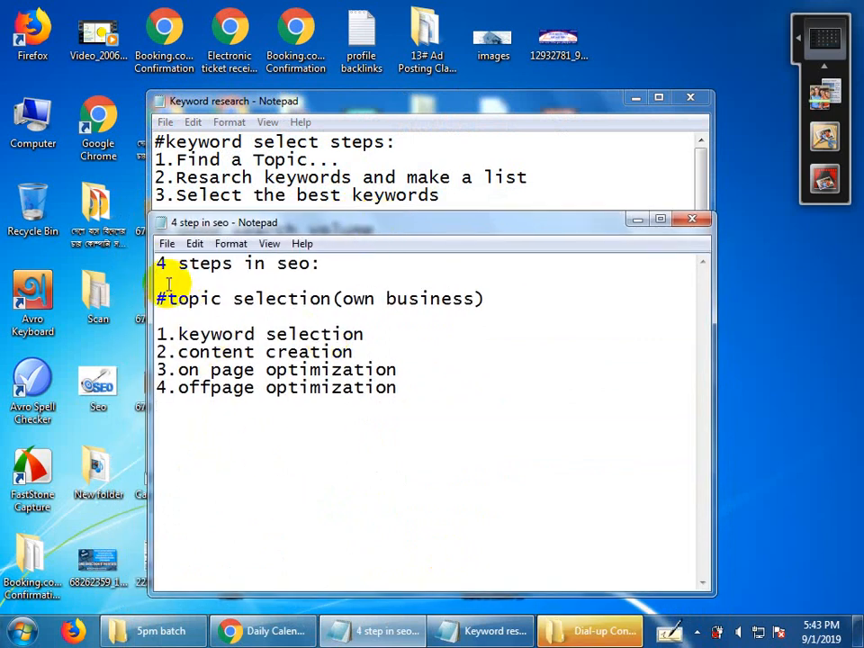
Highlight the '4 steps in seo:' heading and outline, then place the cursor after 1.keyword selection.
left_click_drag(159, 263, 322, 264)
left_click_drag(351, 340, 407, 395)
left_click(410, 398)
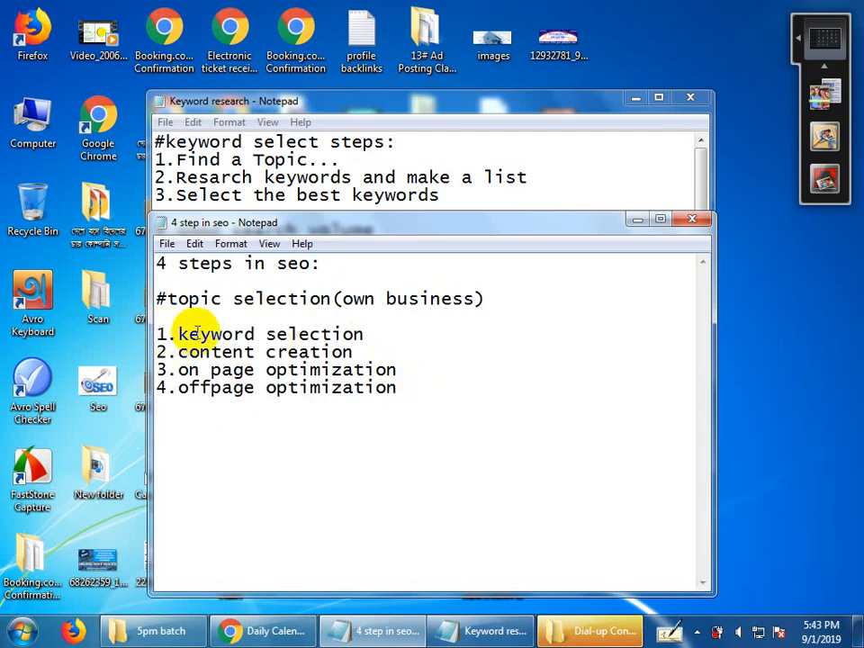
left_click(383, 336)
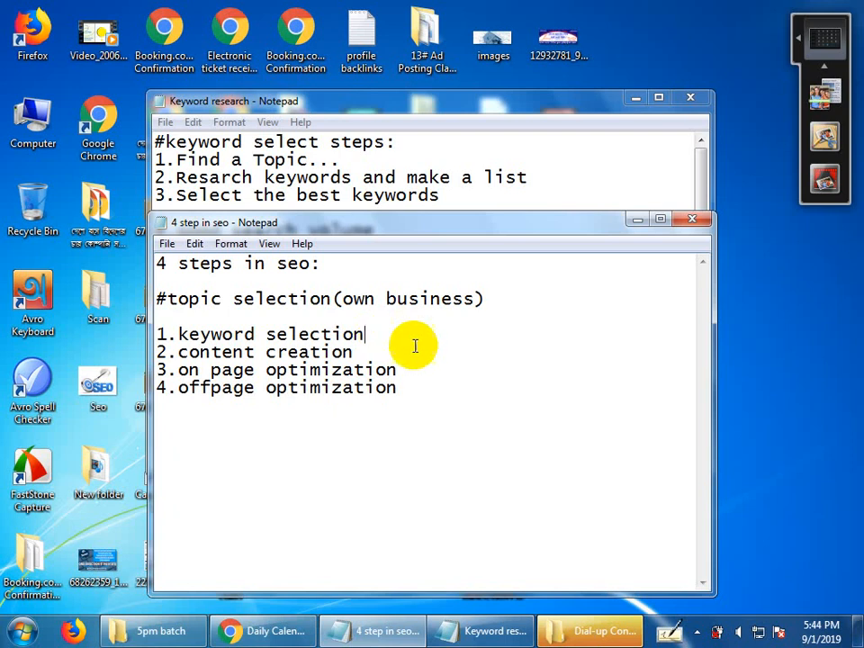
left_click_drag(390, 373, 140, 330)
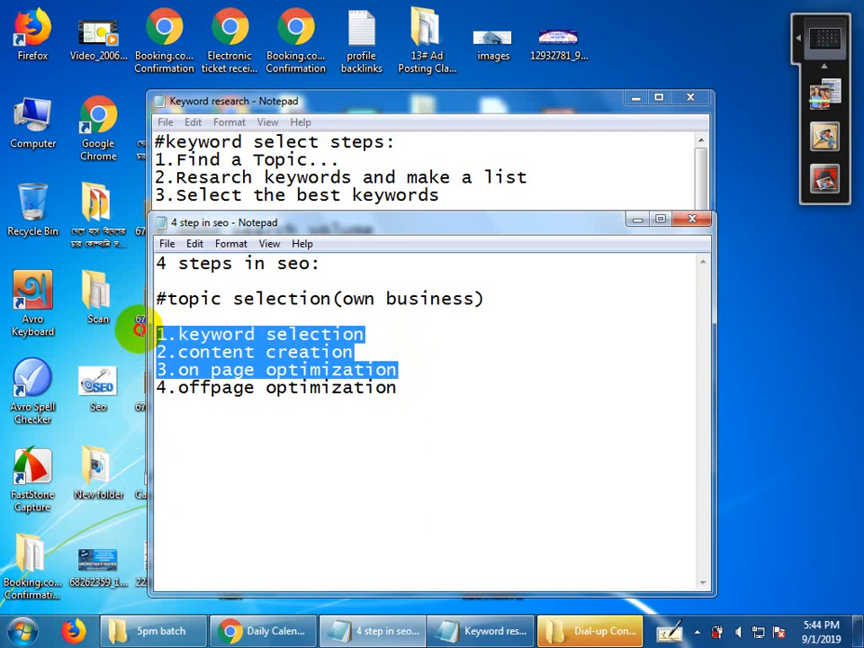
left_click_drag(159, 389, 411, 387)
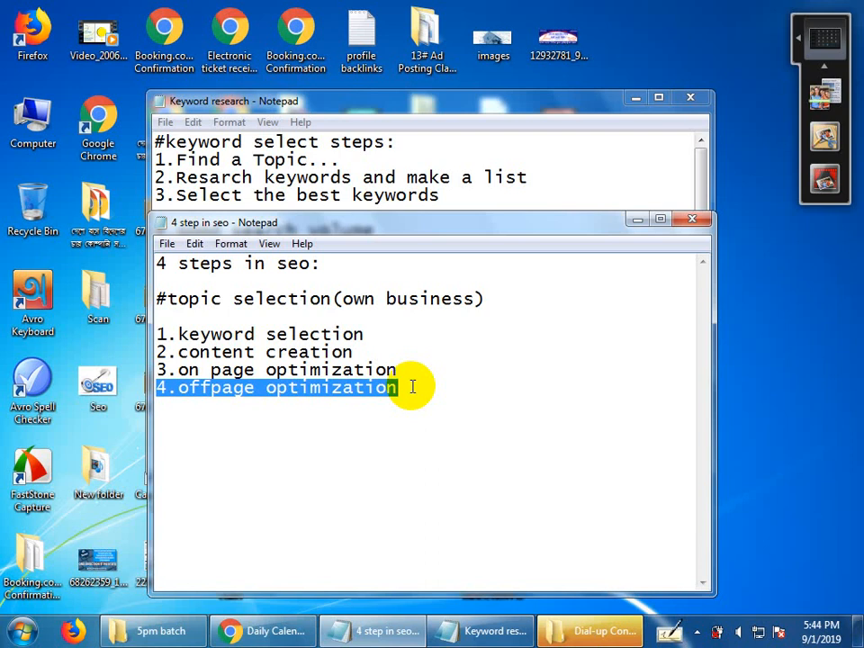
left_click_drag(373, 225, 377, 148)
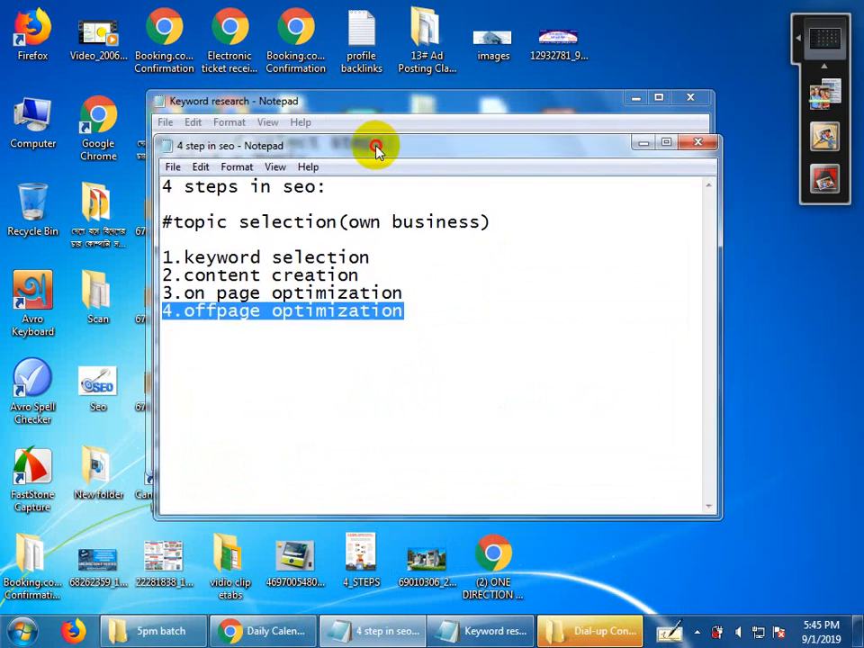
left_click(432, 308)
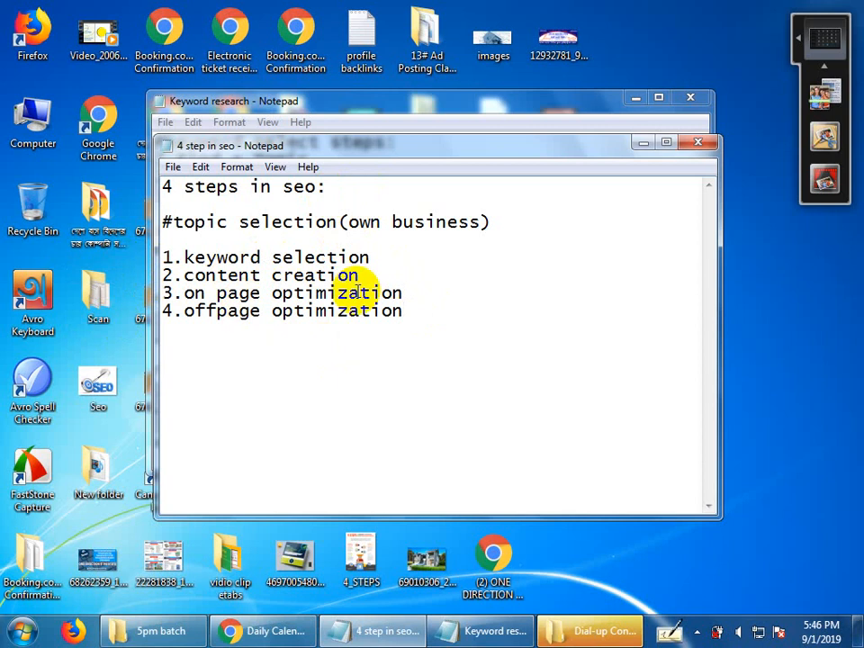
left_click(412, 321)
left_click_drag(411, 321, 151, 247)
left_click(425, 295)
left_click(416, 318)
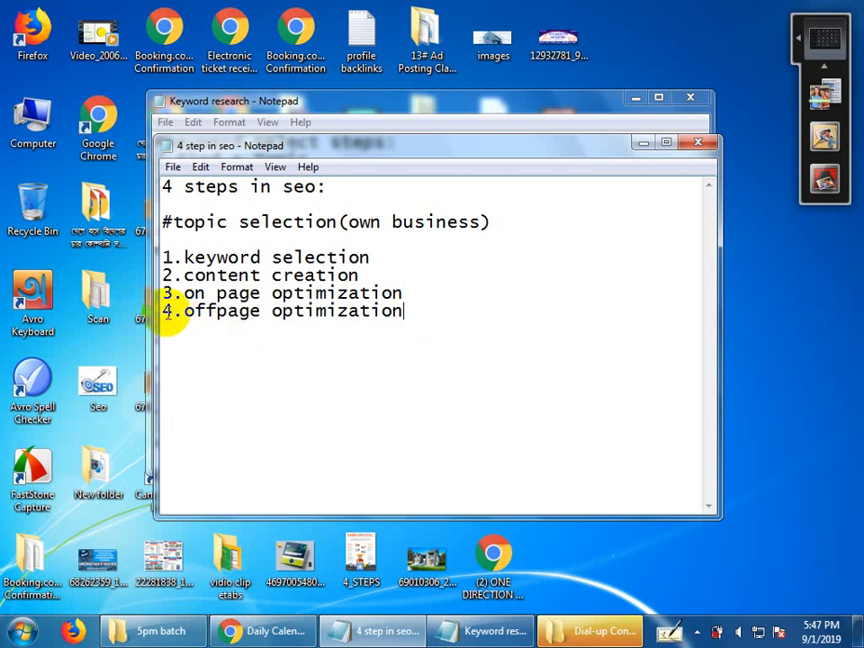
left_click_drag(164, 312, 293, 328)
left_click(424, 306)
left_click(260, 332)
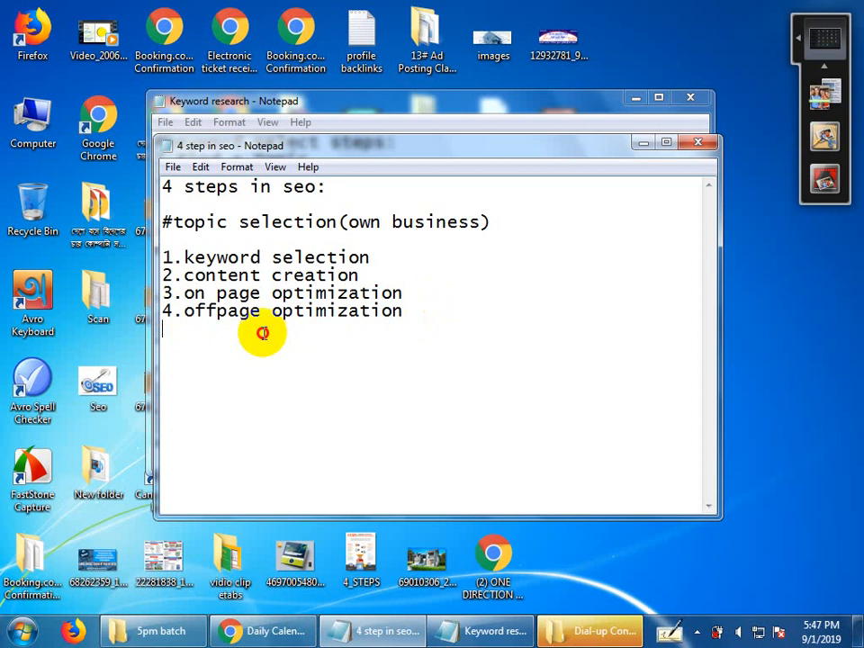
left_click_drag(214, 324, 194, 318)
left_click(440, 322)
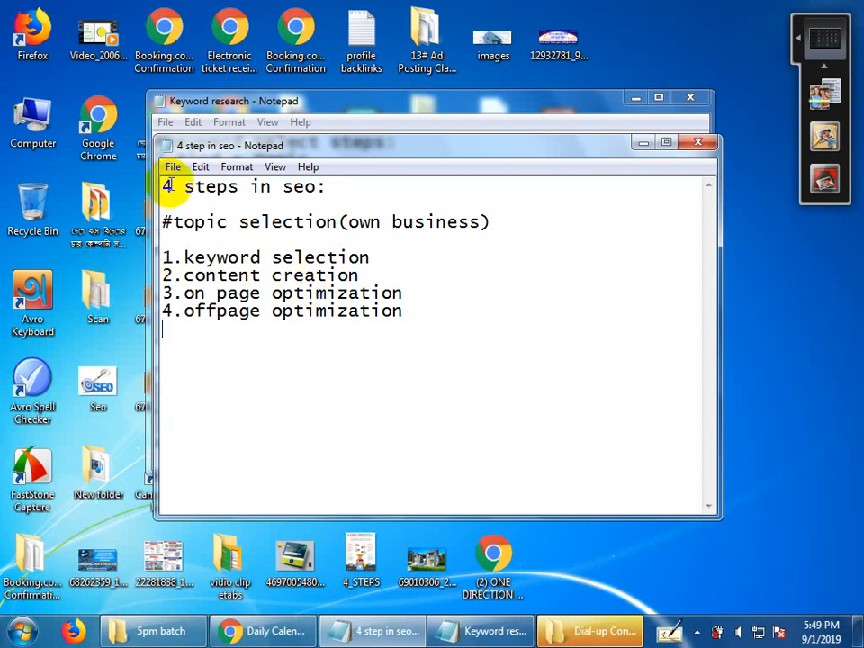
left_click_drag(164, 187, 333, 178)
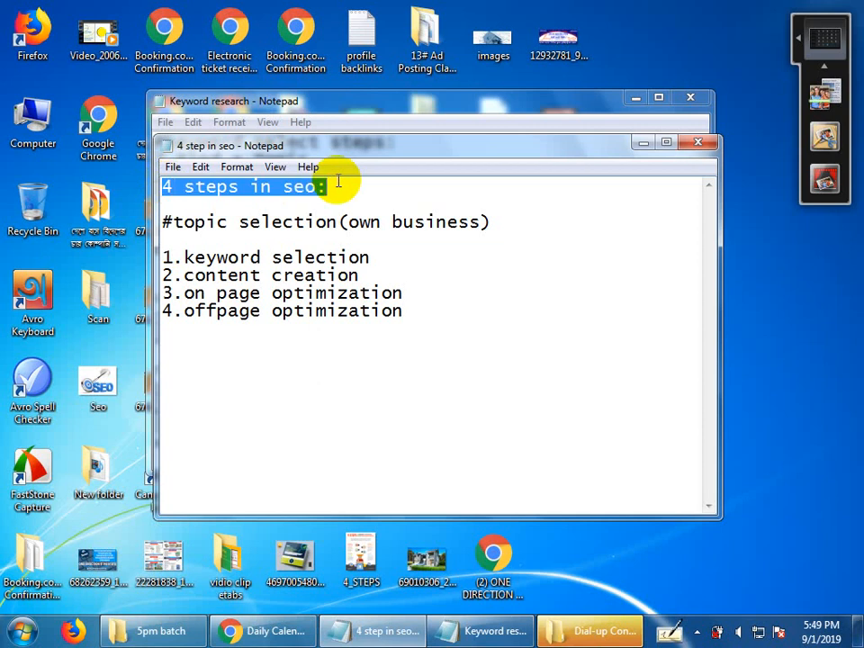
left_click(337, 183)
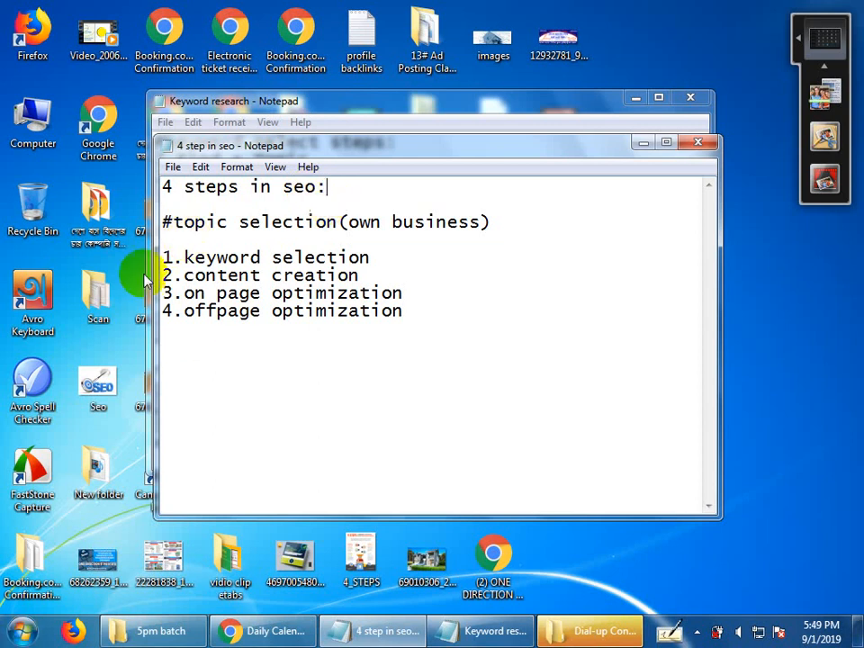
left_click_drag(173, 258, 378, 251)
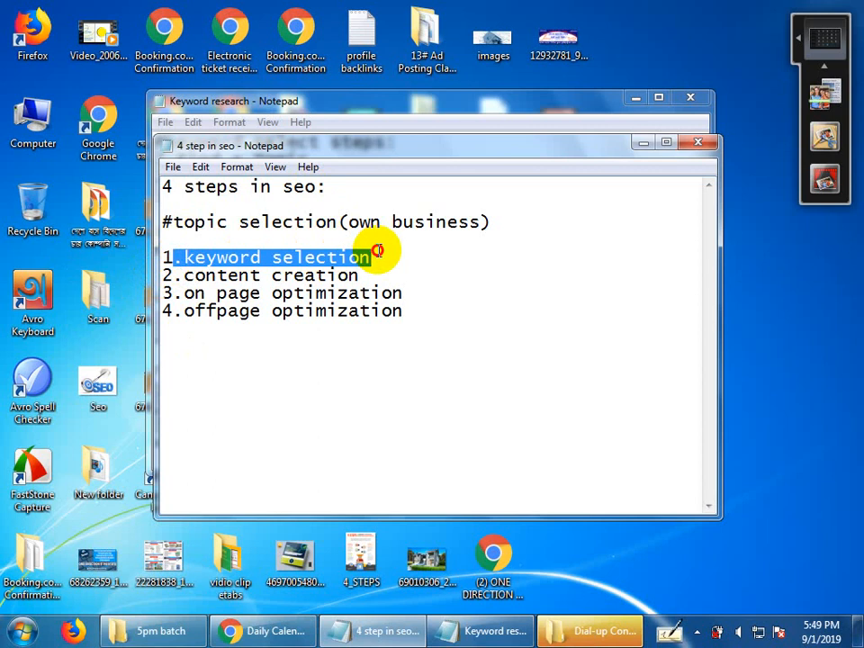
left_click(164, 260)
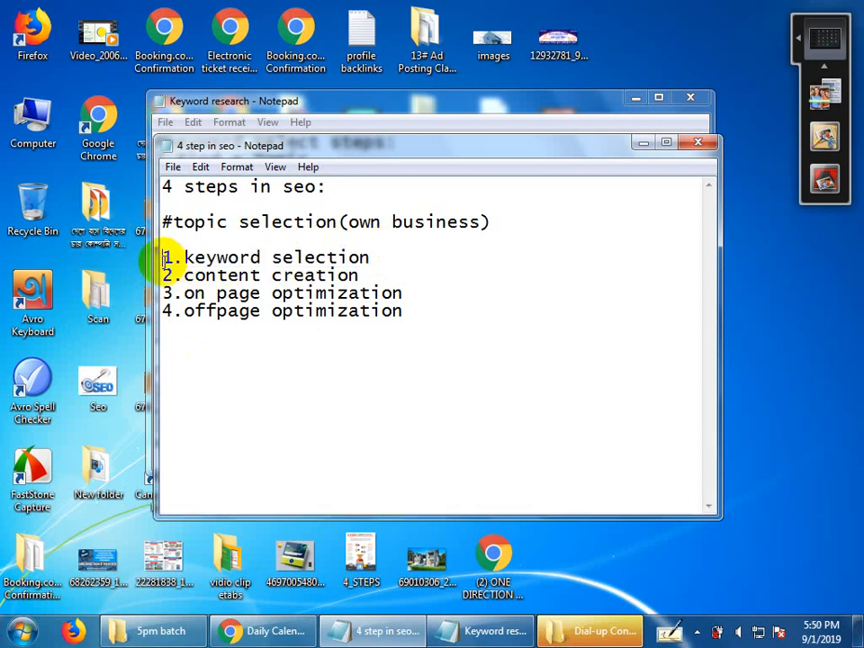
left_click_drag(164, 260, 384, 251)
left_click(383, 251)
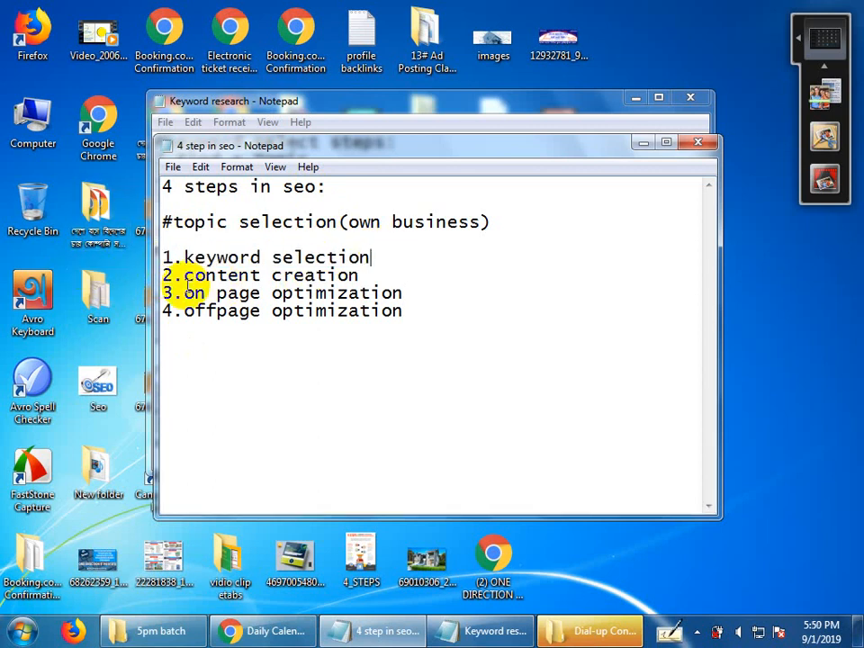
left_click_drag(163, 275, 377, 275)
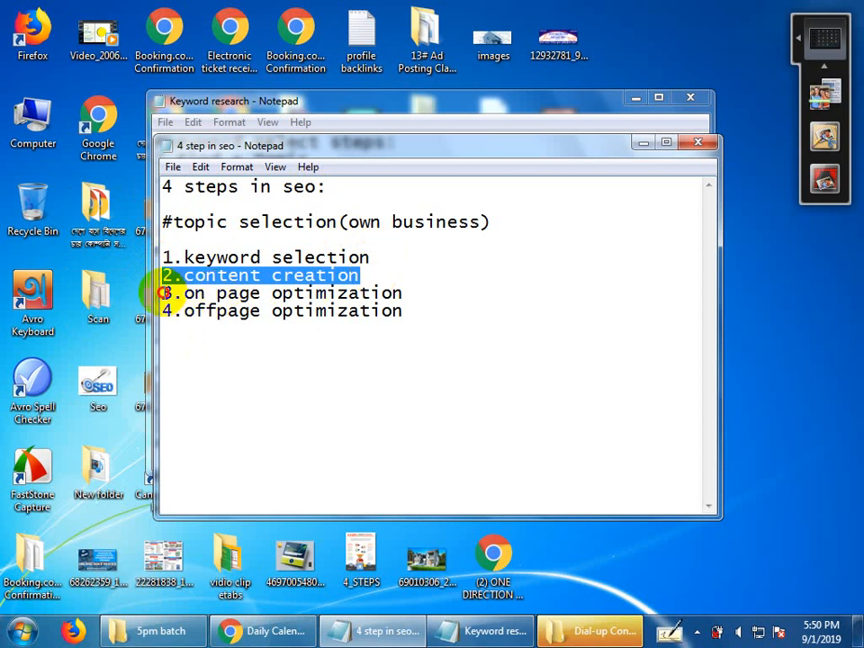
left_click_drag(163, 294, 409, 293)
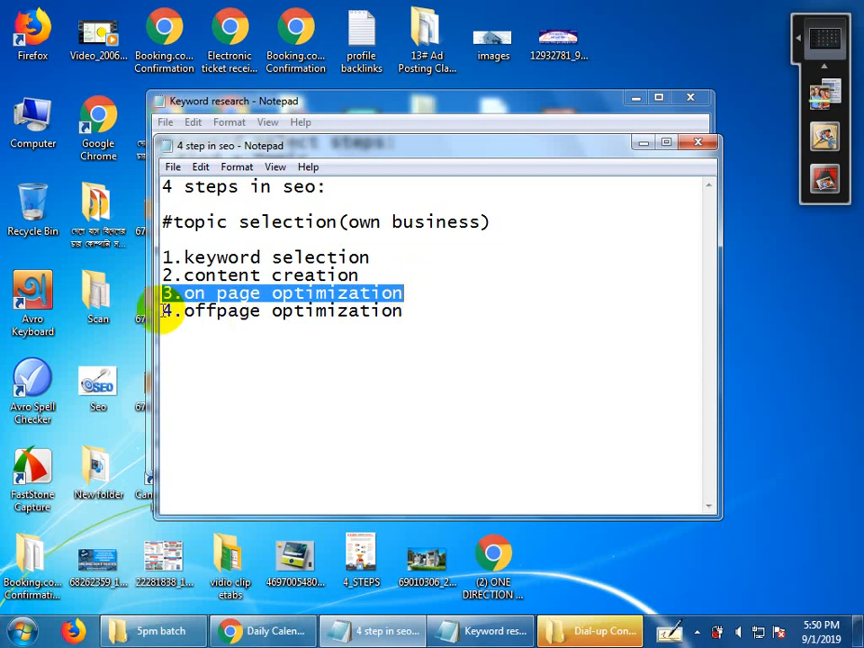
mouse_move(165, 310)
left_mouse_down()
mouse_move(387, 309)
mouse_move(405, 299)
mouse_move(414, 312)
left_mouse_up()
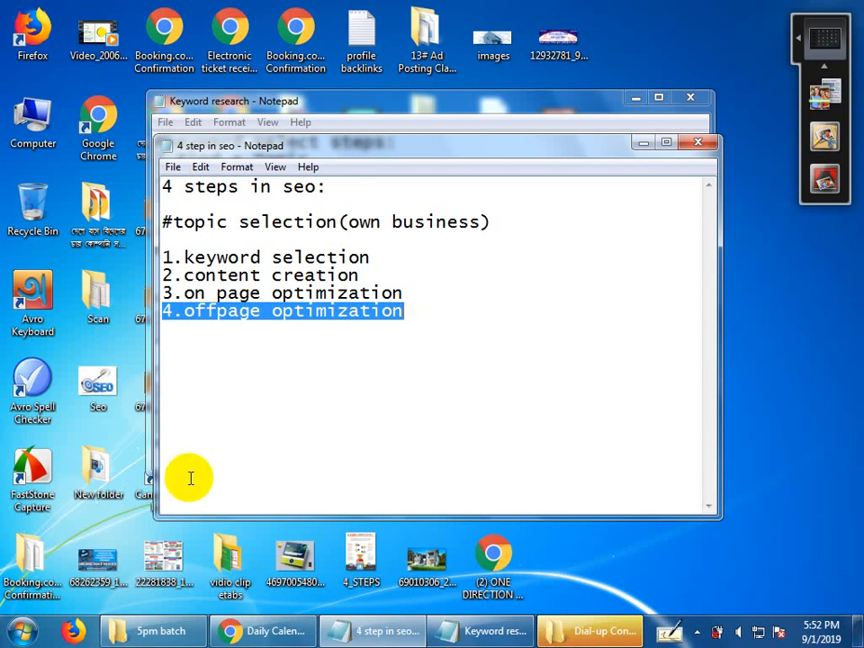
In a new tab, search the 'smallseotools' suggestion and open the SmallSEOTools.com home page.
left_click(230, 630)
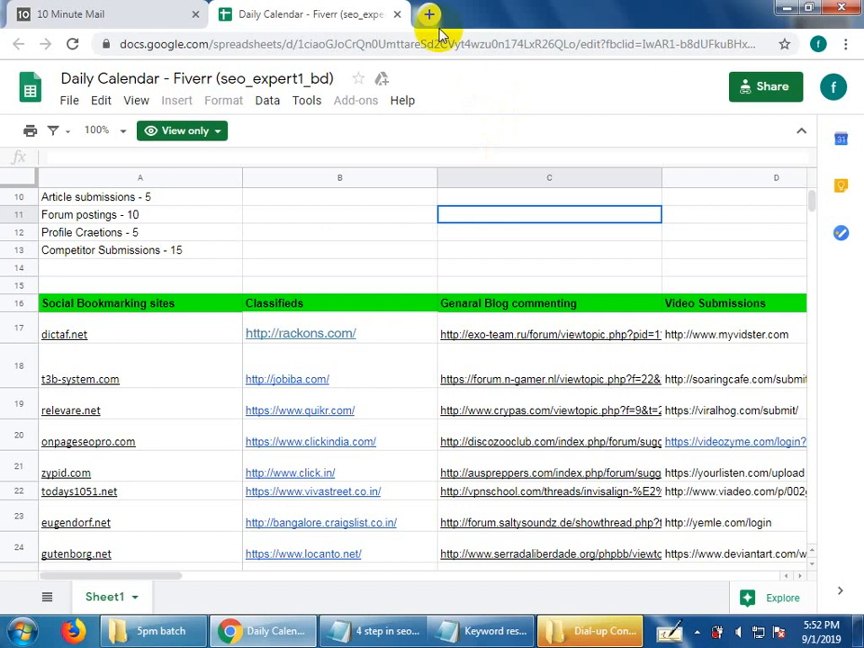
left_click(430, 15)
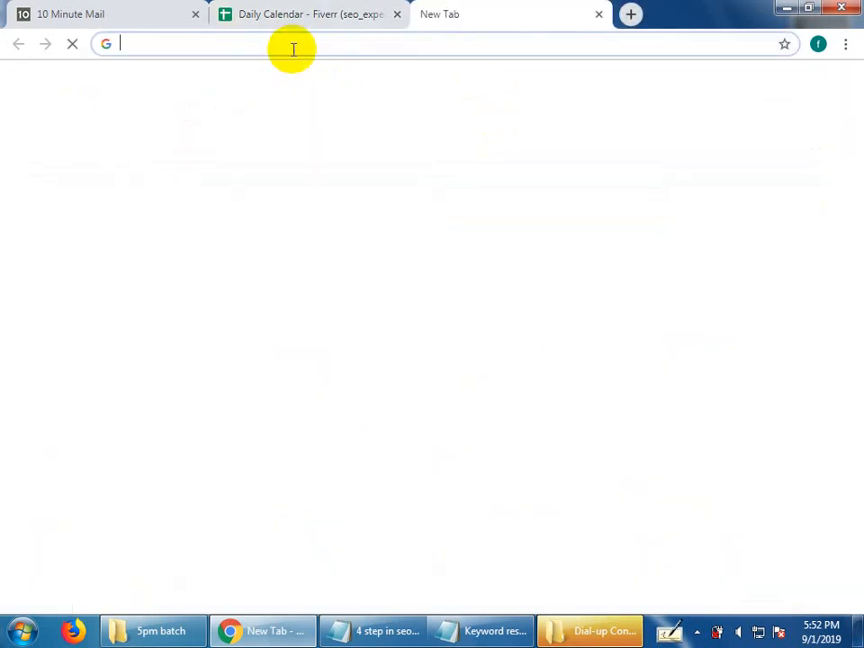
type("small")
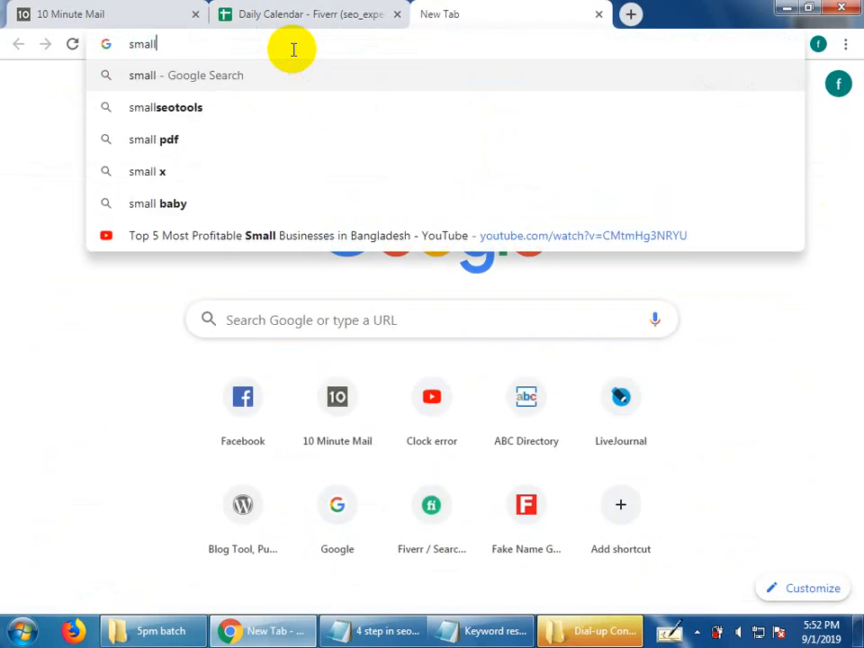
key("Down")
key("Return")
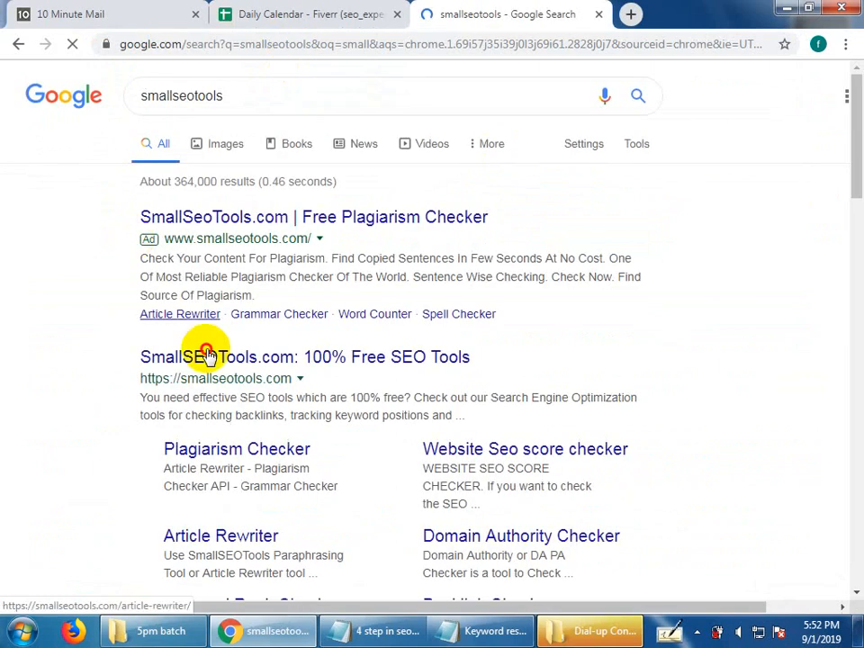
left_click(209, 452)
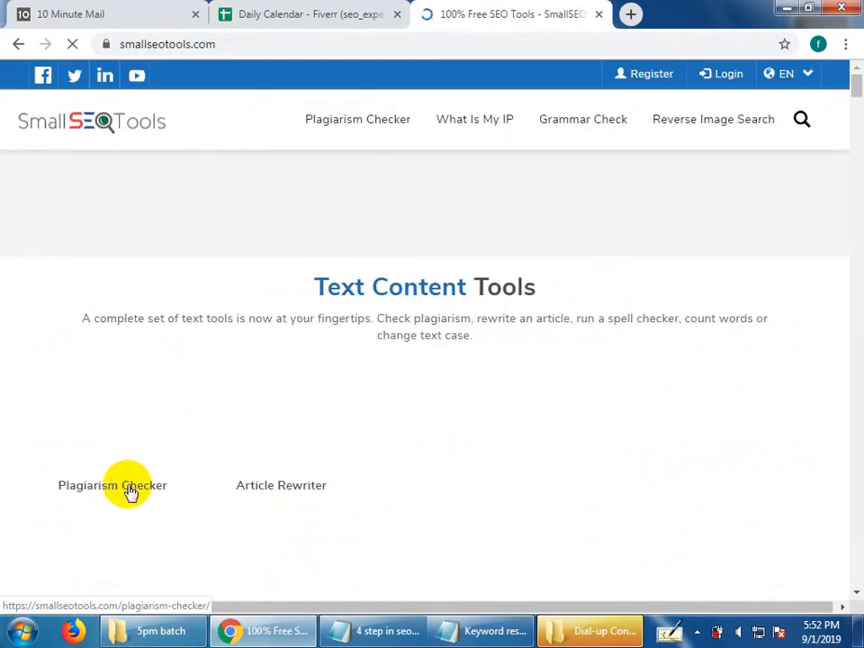
Open the Plagiarism Checker tool and put the cursor in its empty content box.
left_click(130, 491)
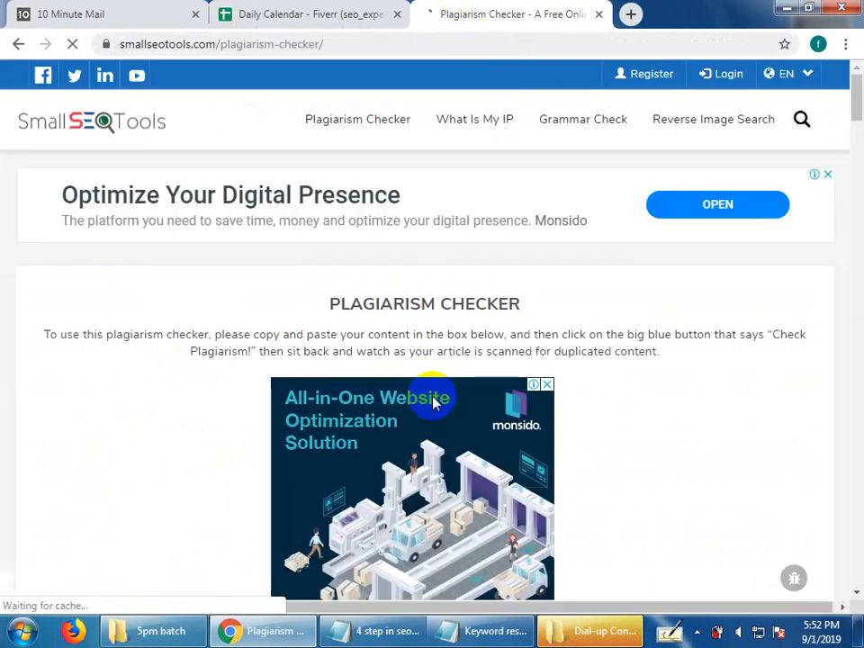
scroll(161, 401, "down", 5)
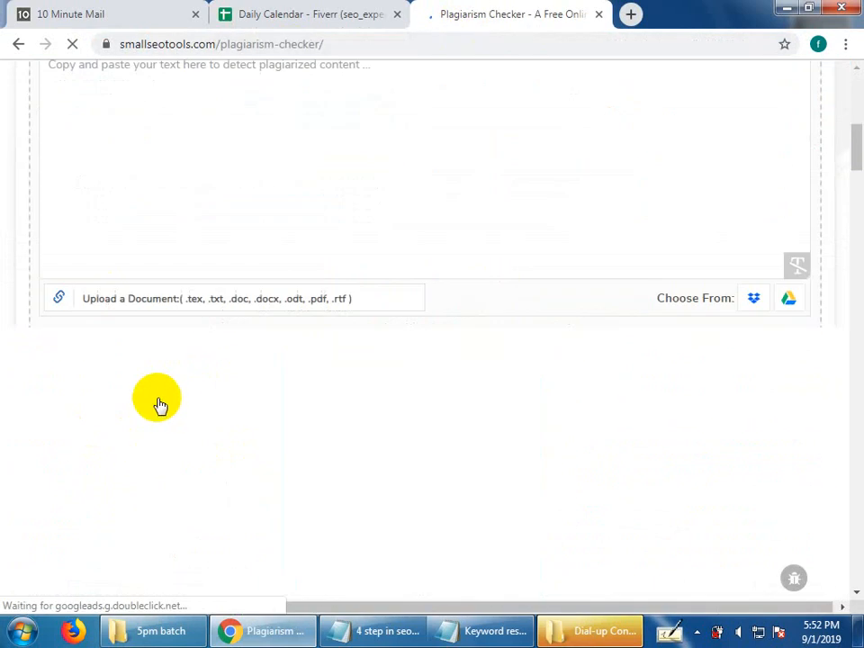
scroll(226, 398, "down", 4)
scroll(226, 386, "up", 2)
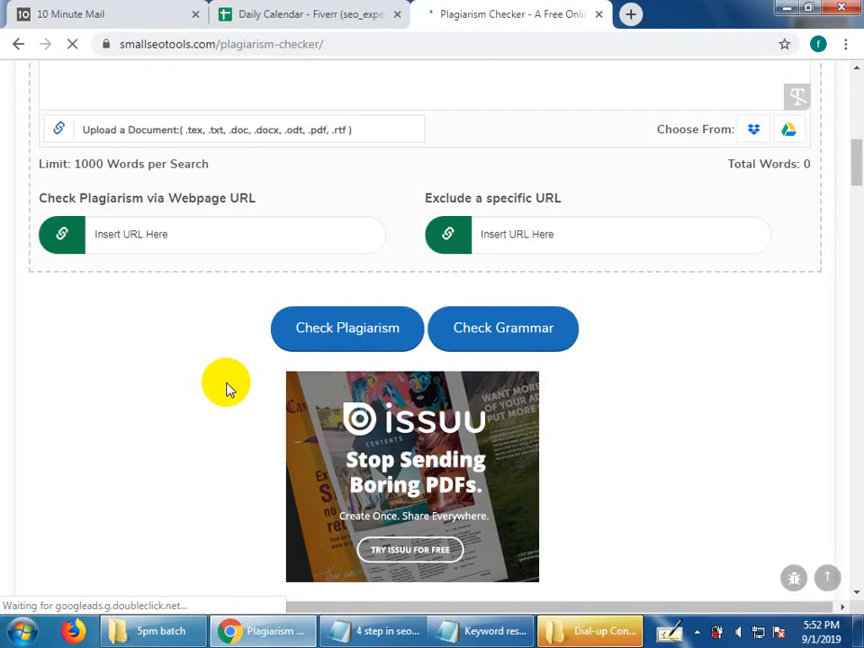
scroll(226, 388, "up", 1)
scroll(226, 387, "up", 2)
left_click(174, 174)
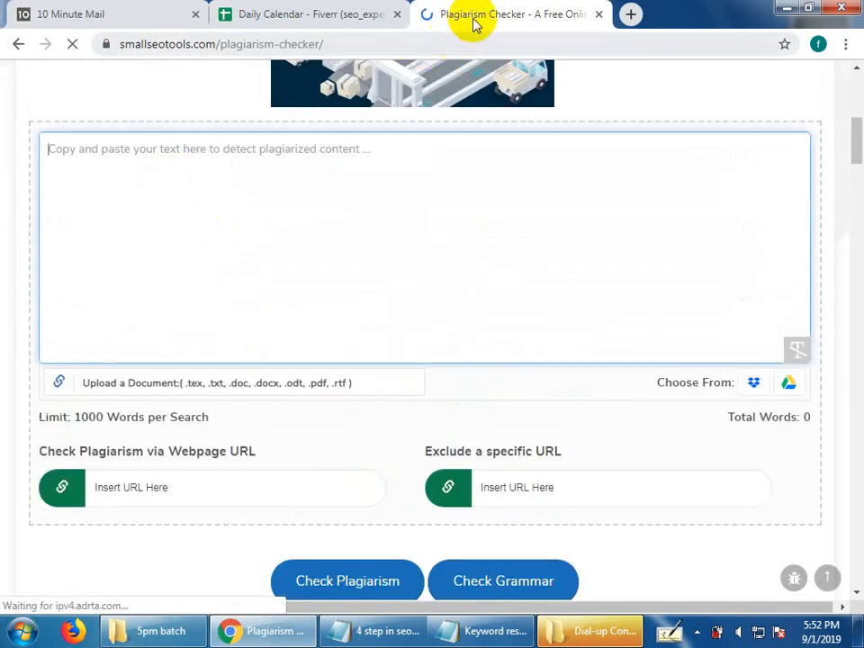
left_click(631, 13)
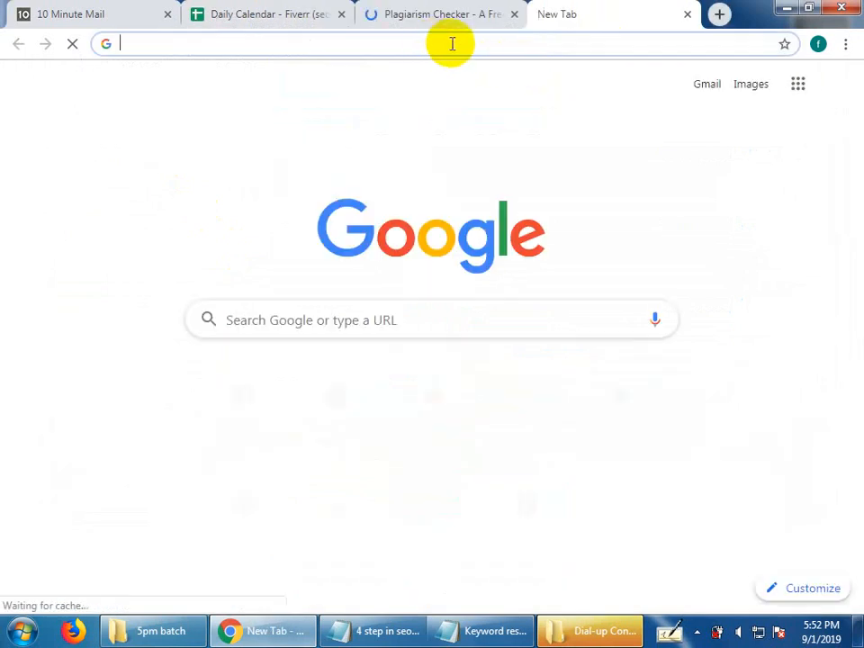
Pick the searchengineland.com suggestion for 'seo' and scroll to its latest SEO articles.
type("seo")
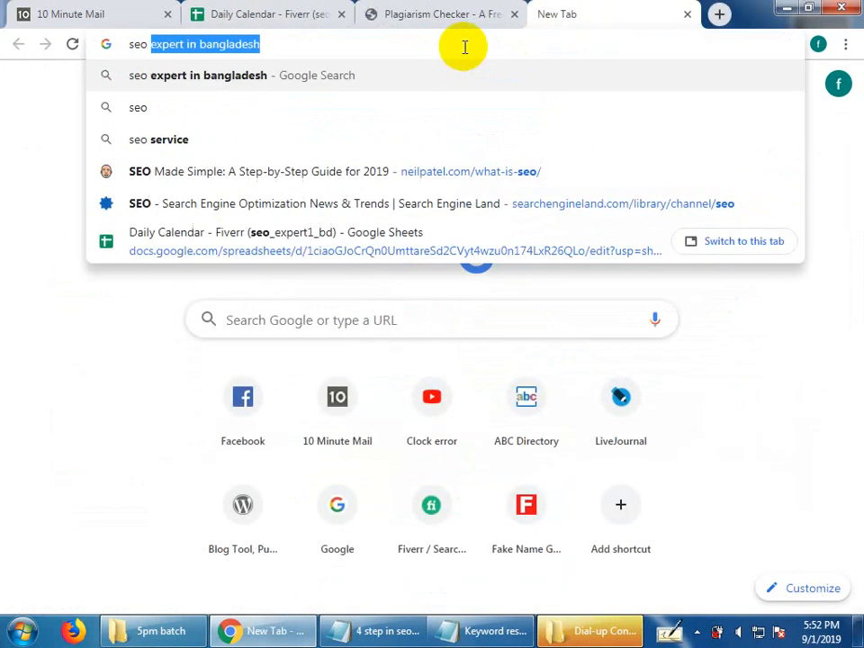
key("Down")
key("Down")
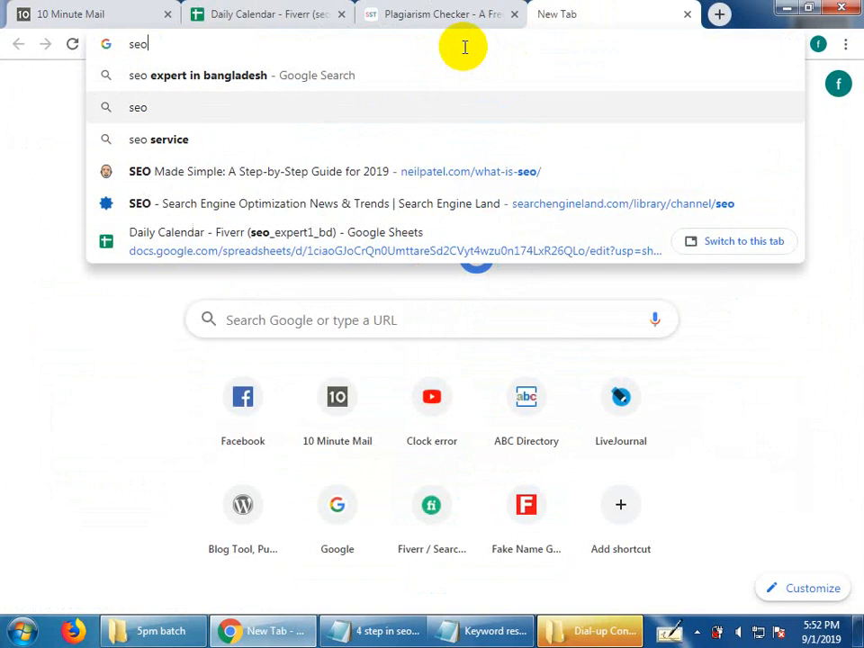
key("Down")
key("Up")
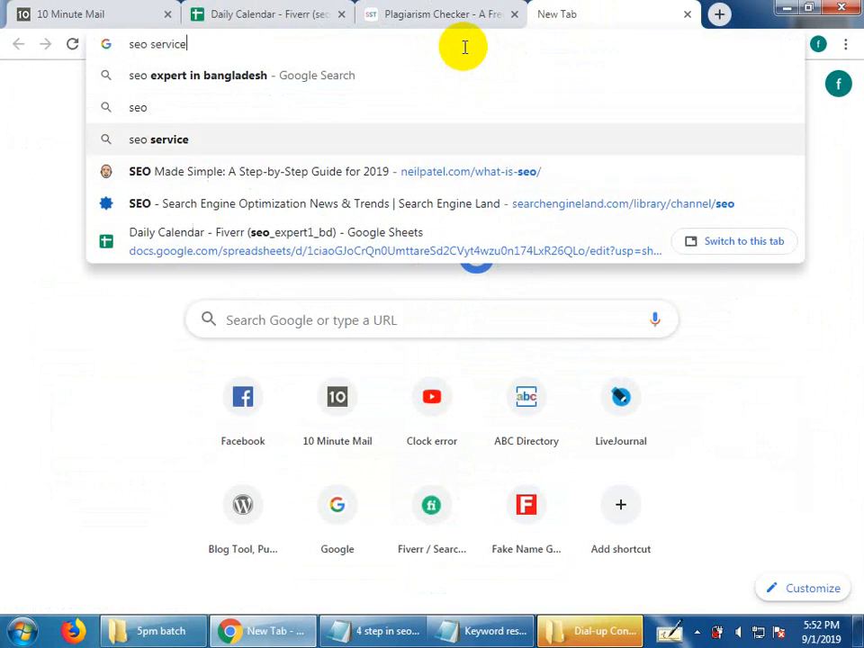
key("BackSpace")
key("BackSpace")
key("BackSpace")
key("BackSpace")
key("BackSpace")
key("BackSpace")
key("BackSpace")
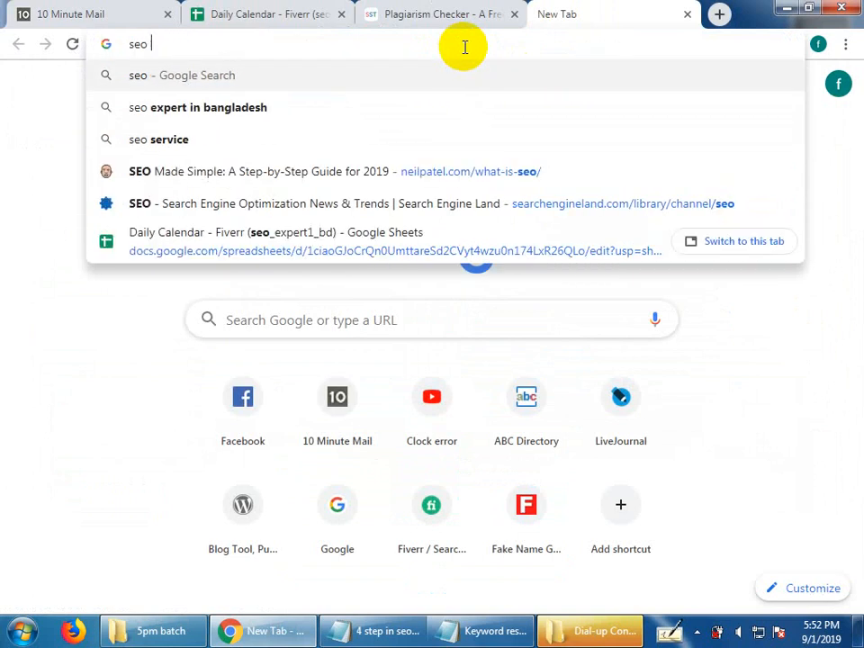
key("Down")
key("Down")
key("Down")
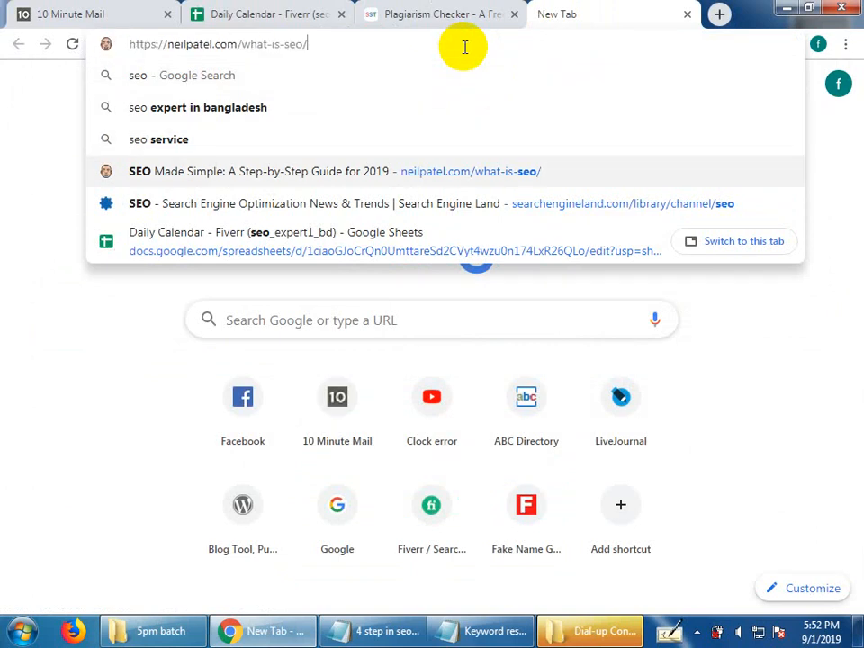
key("Up")
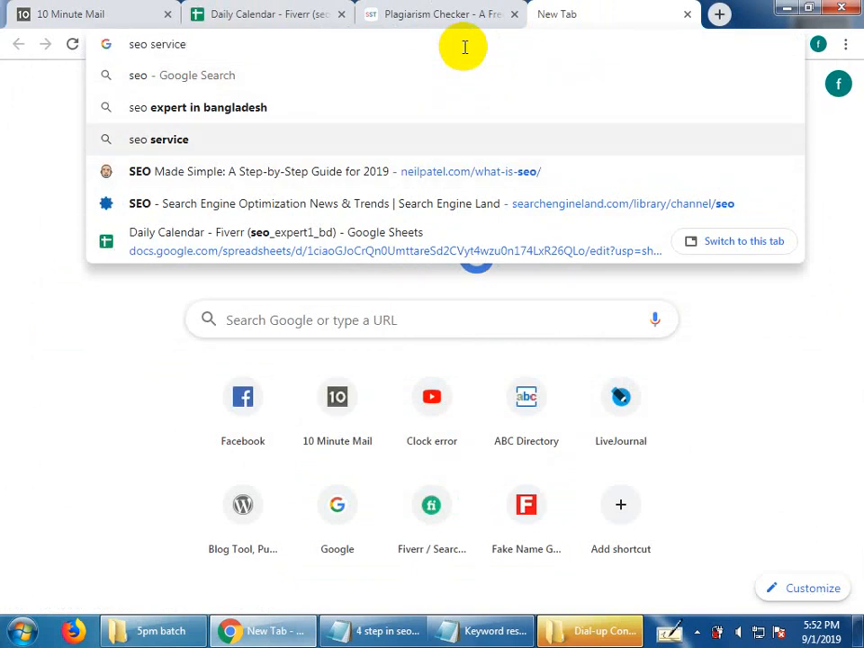
key("Down")
key("Down")
key("Return")
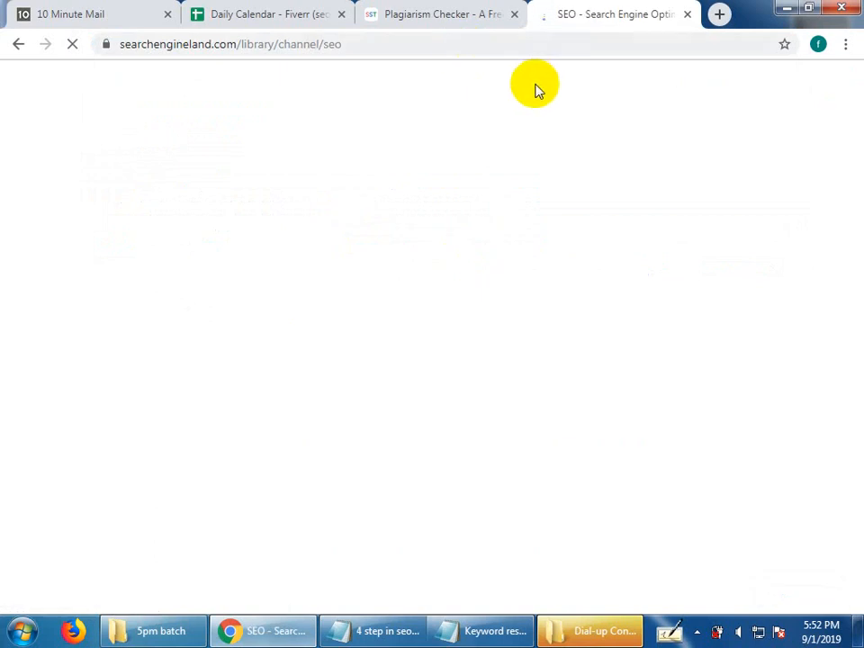
scroll(302, 444, "down", 3)
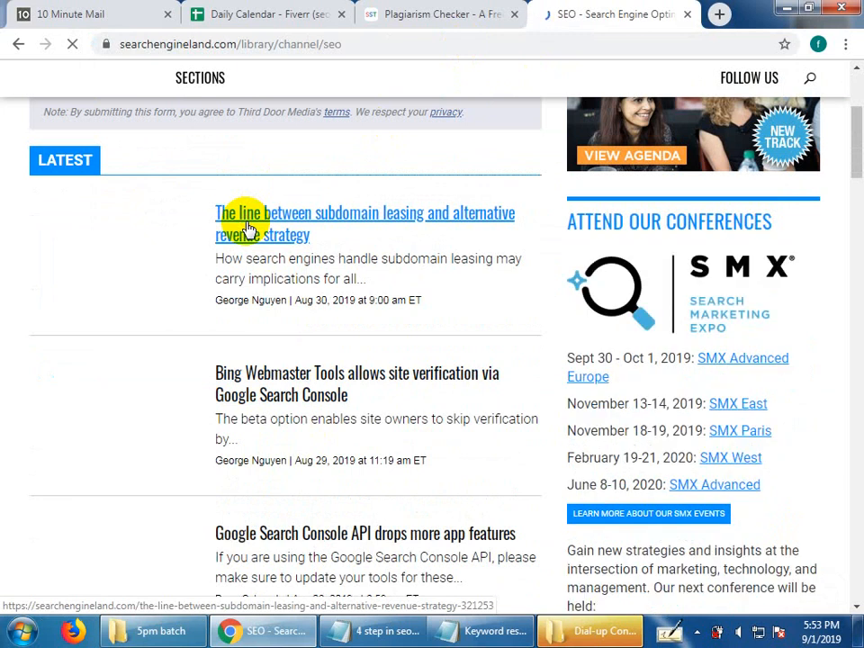
Run a Google search for 'seo blog' and open HubSpot's Blog SEO article.
left_click(247, 231)
left_click(356, 42)
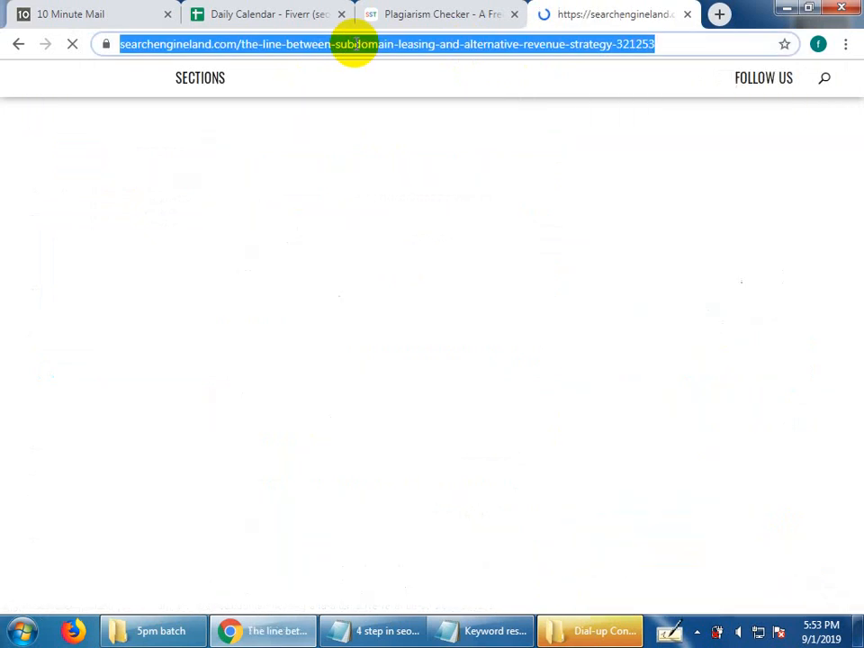
type("seo ")
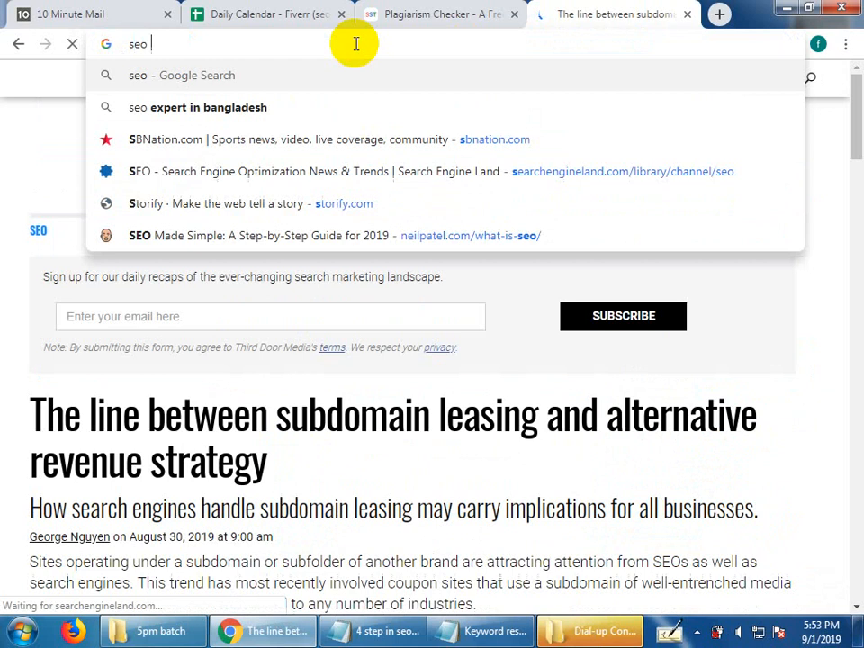
type("blog")
key("Return")
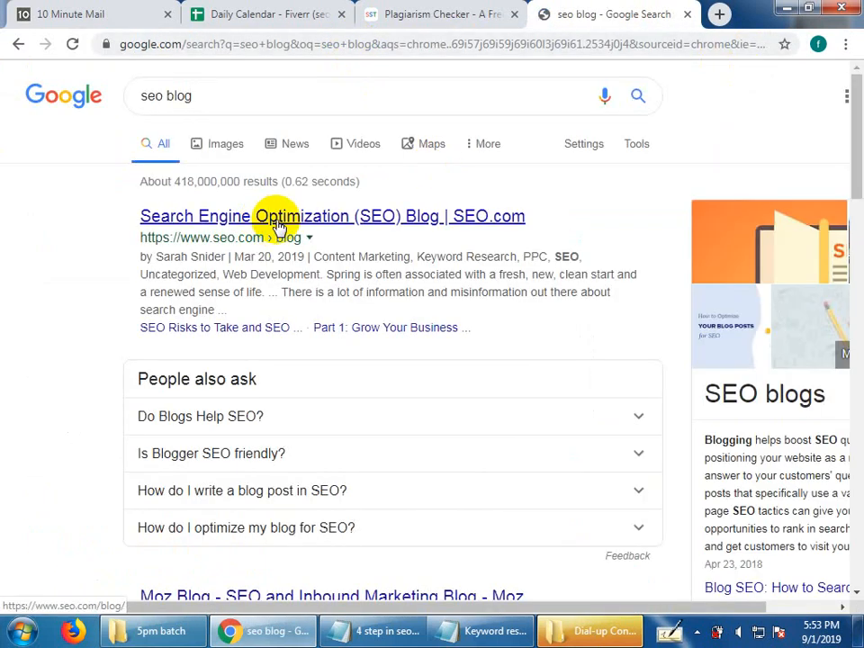
left_click(281, 220)
scroll(570, 424, "down", 3)
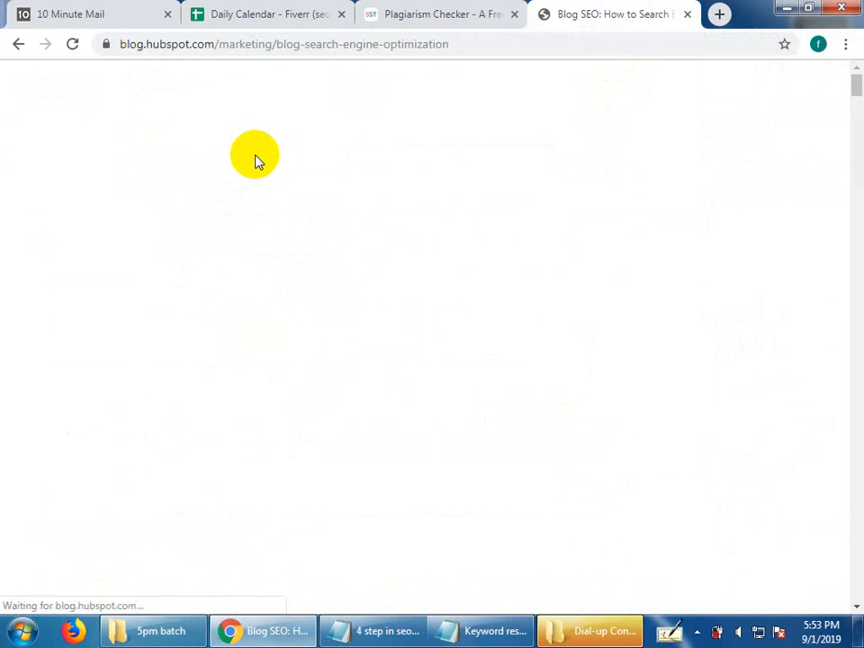
Copy HubSpot's two 'Search engine optimization is incredibly important' paragraphs and switch back to Plagiarism Checker.
scroll(166, 459, "down", 2)
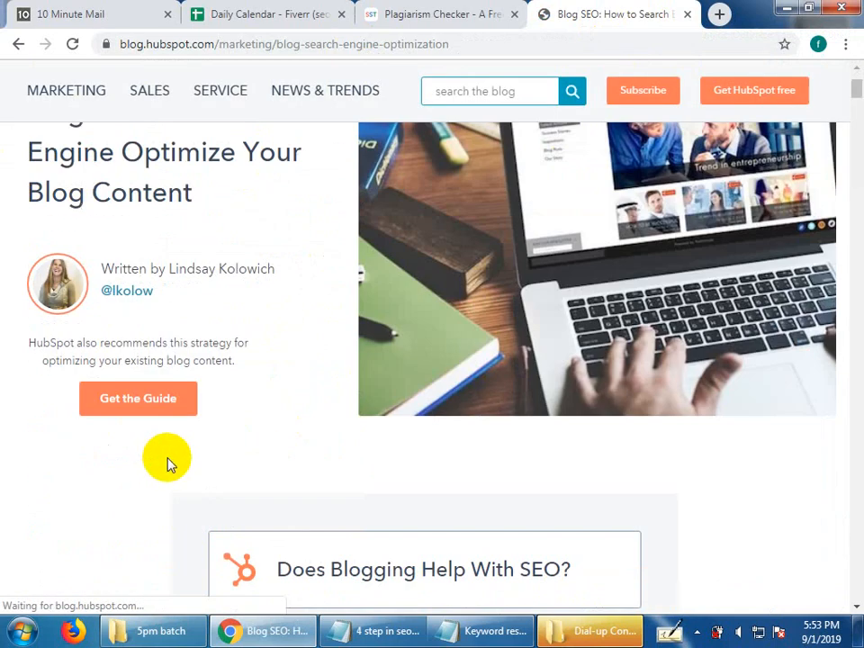
scroll(171, 459, "down", 3)
scroll(189, 454, "down", 1)
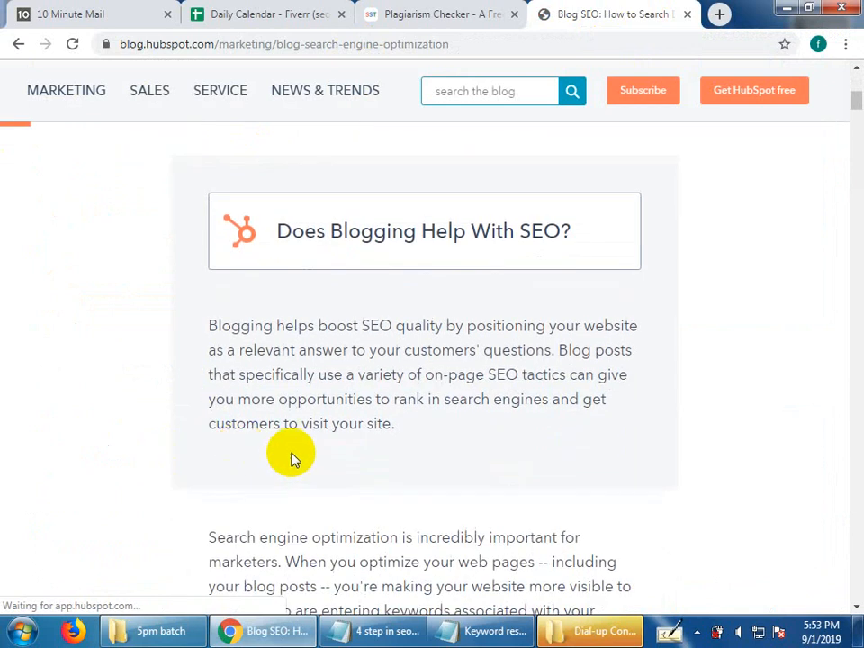
scroll(286, 441, "down", 2)
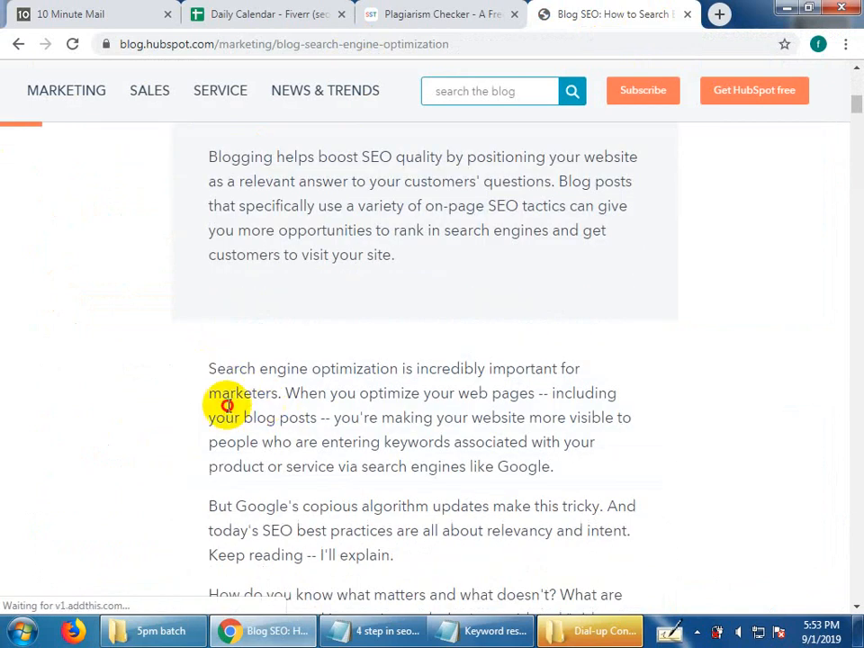
left_click_drag(227, 405, 403, 563)
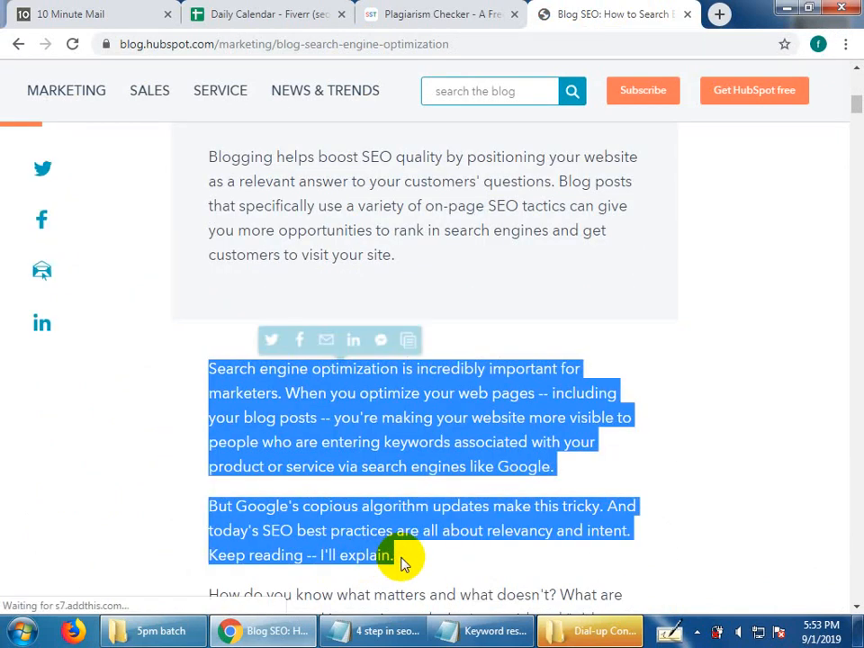
left_click(445, 14)
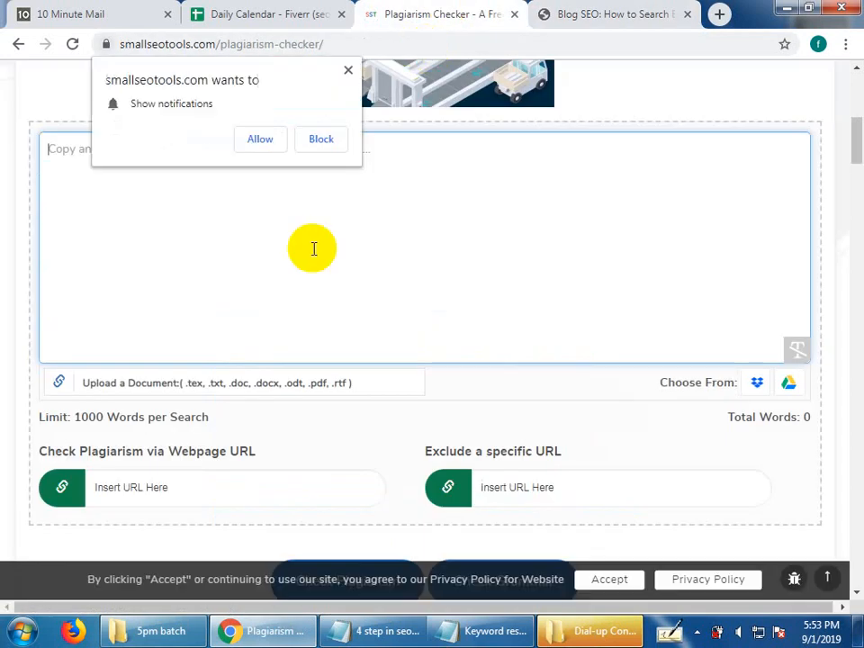
Paste the copied HubSpot paragraphs into the plagiarism checker's text box.
left_click(313, 249)
type("Search engine optimization (SEO) for your blog content matters. When you optimize your web pages -- including your blog posts -- you're making your website more visible to people who are entering keywords associated with your product or service via search engines like Google.  But Google's copious algorithm updates make this tricky. And today's SEO best practices are all about relevancy and intent. Keep reading -- I'll explain.")
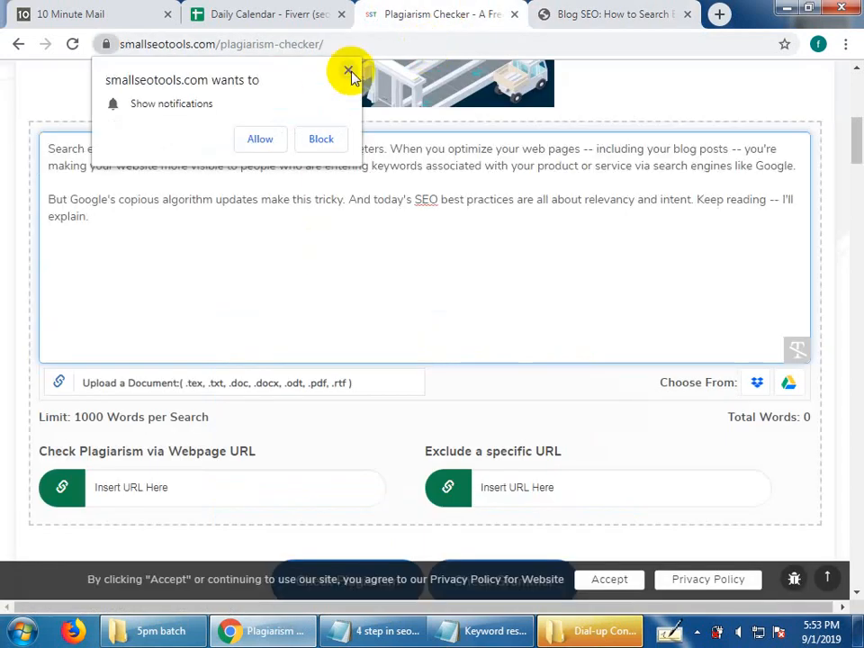
left_click(350, 72)
scroll(261, 540, "down", 2)
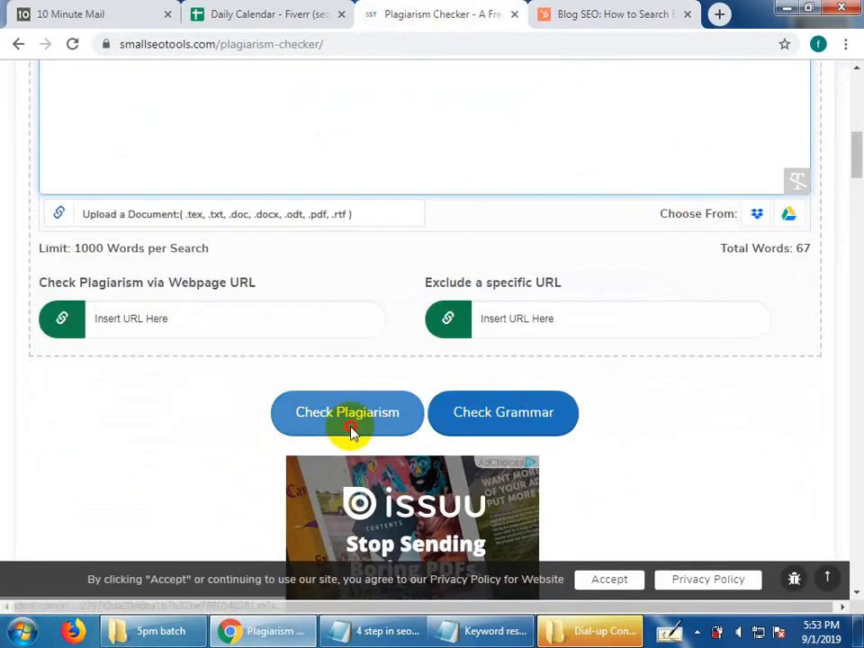
Run the plagiarism check and scroll to results showing 100% plagiarism, 0% unique.
left_click(351, 423)
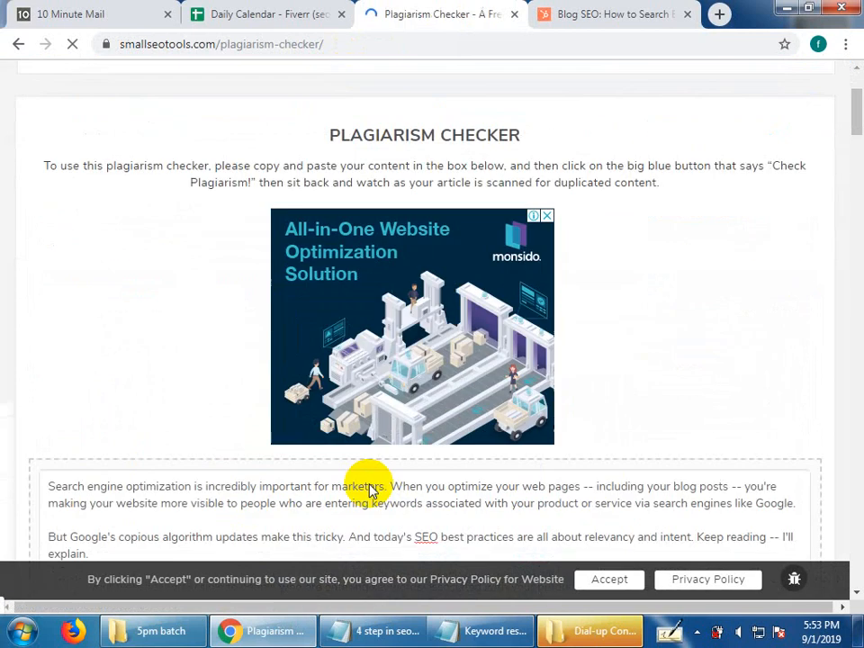
scroll(369, 491, "down", 3)
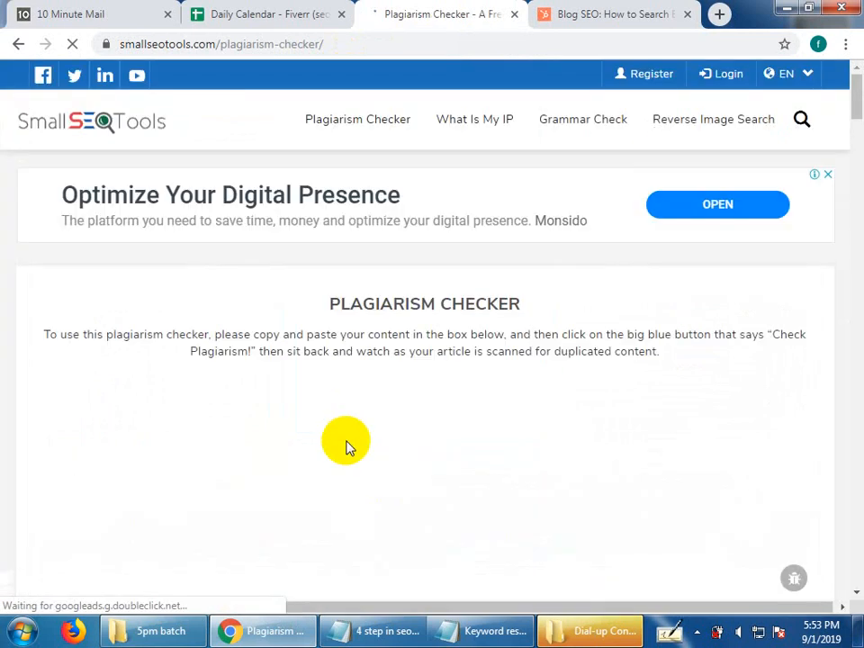
scroll(350, 447, "down", 7)
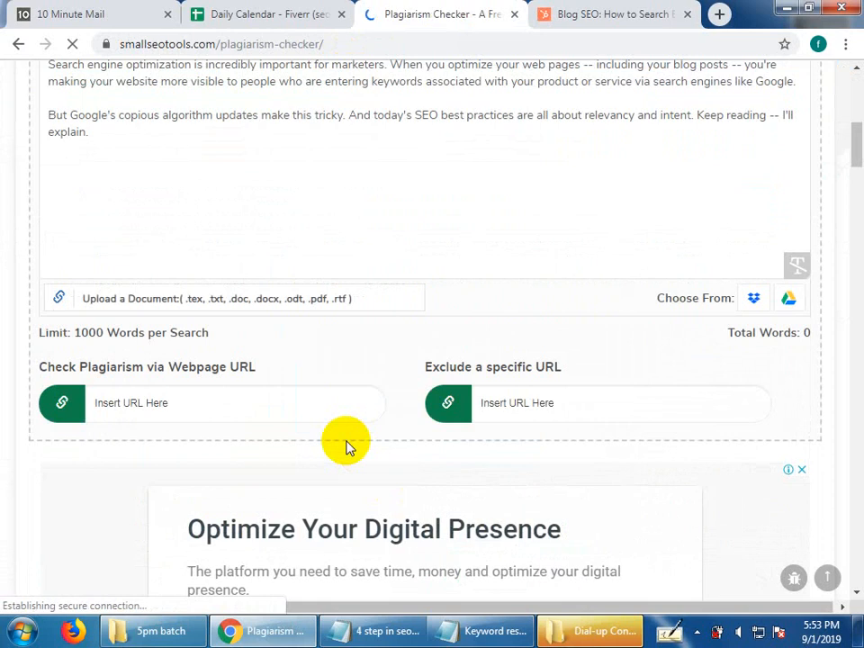
scroll(383, 461, "down", 2)
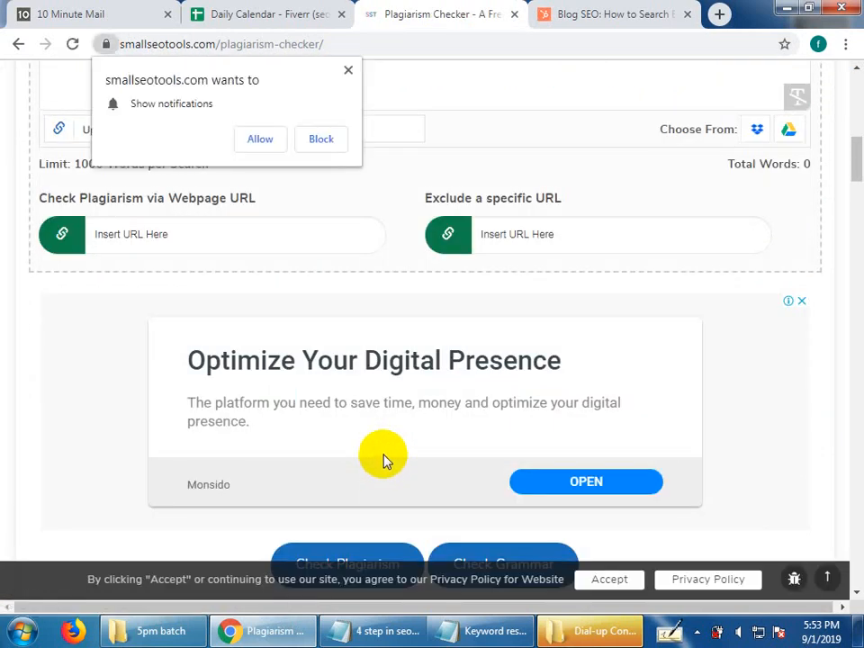
scroll(382, 459, "down", 7)
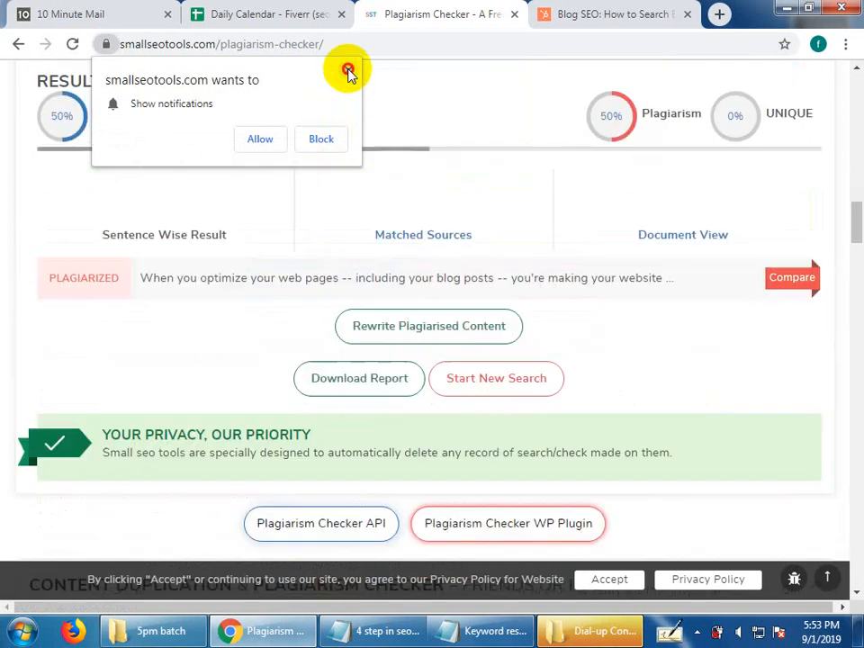
left_click(347, 71)
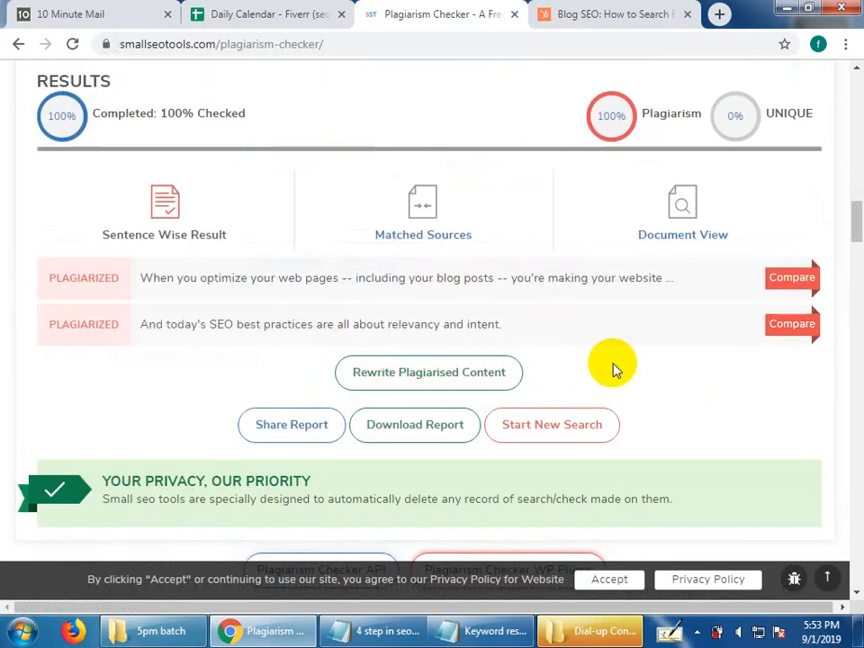
Scroll back to the checker's text box and copy all the pasted SEO paragraphs.
scroll(600, 420, "up", 1)
scroll(600, 417, "up", 2)
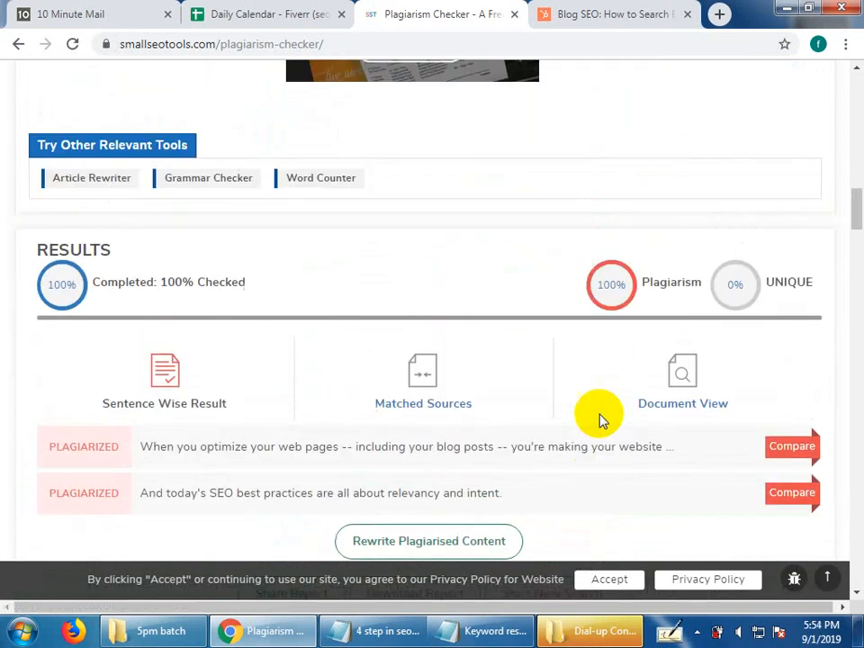
scroll(585, 360, "up", 8)
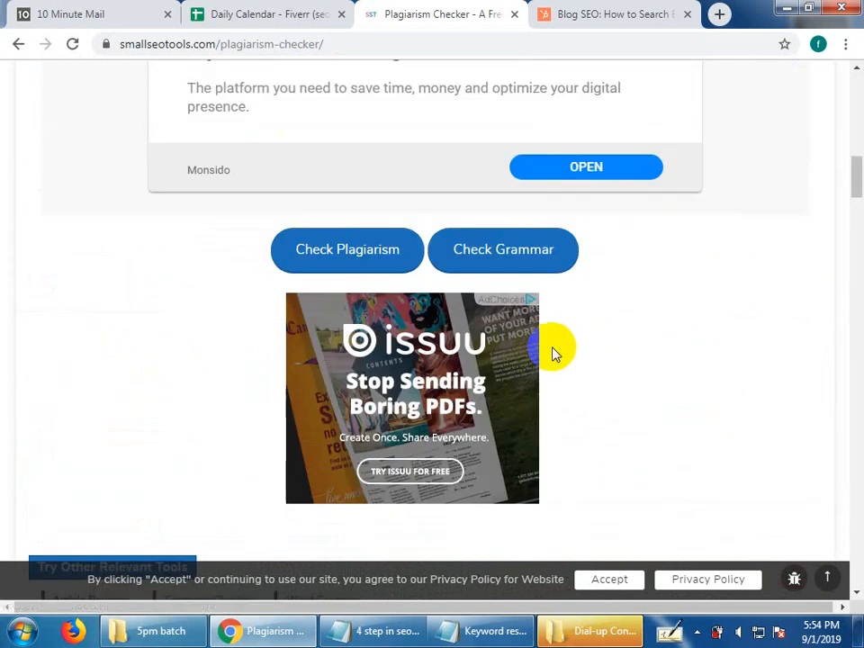
scroll(358, 303, "up", 4)
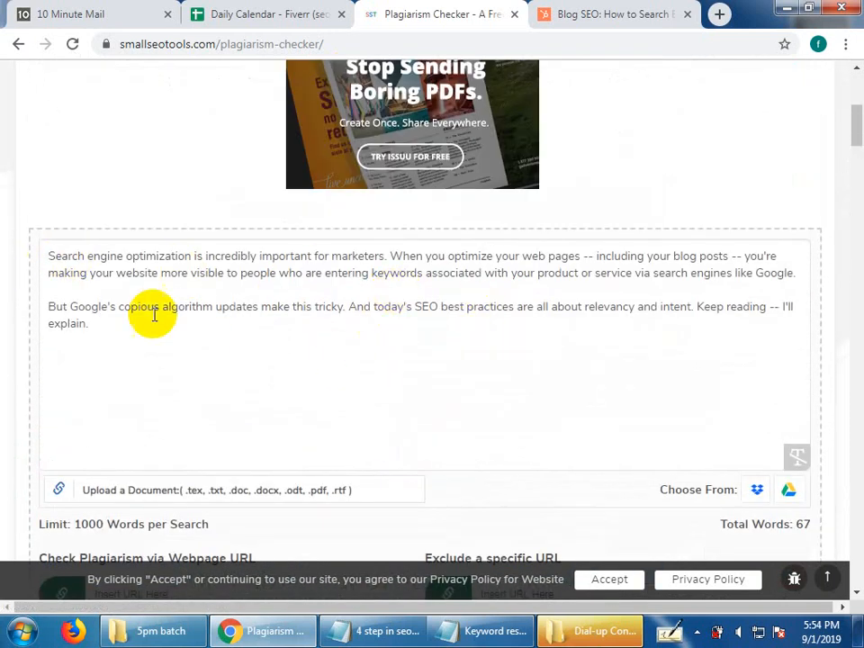
scroll(203, 419, "down", 2)
scroll(202, 420, "down", 7)
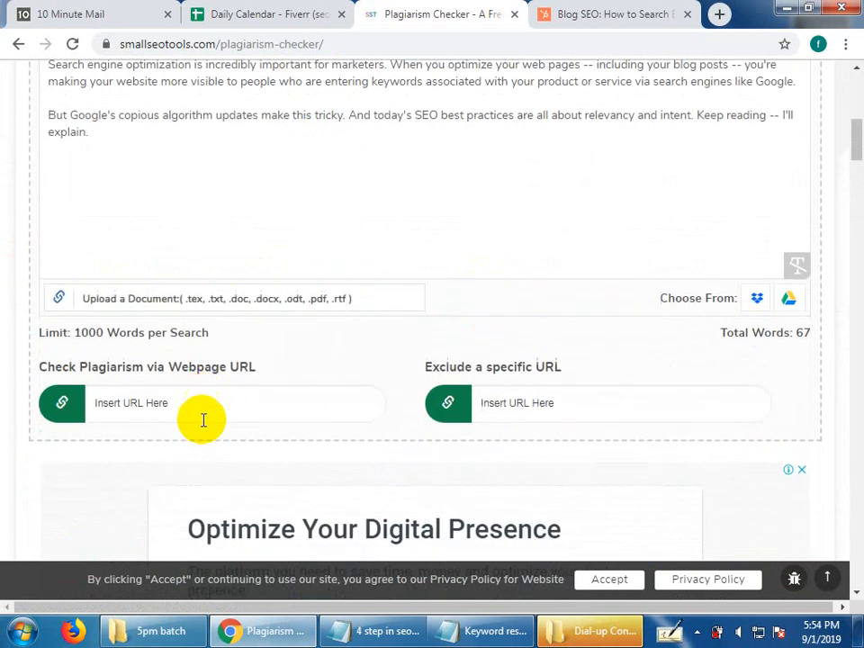
scroll(203, 423, "down", 2)
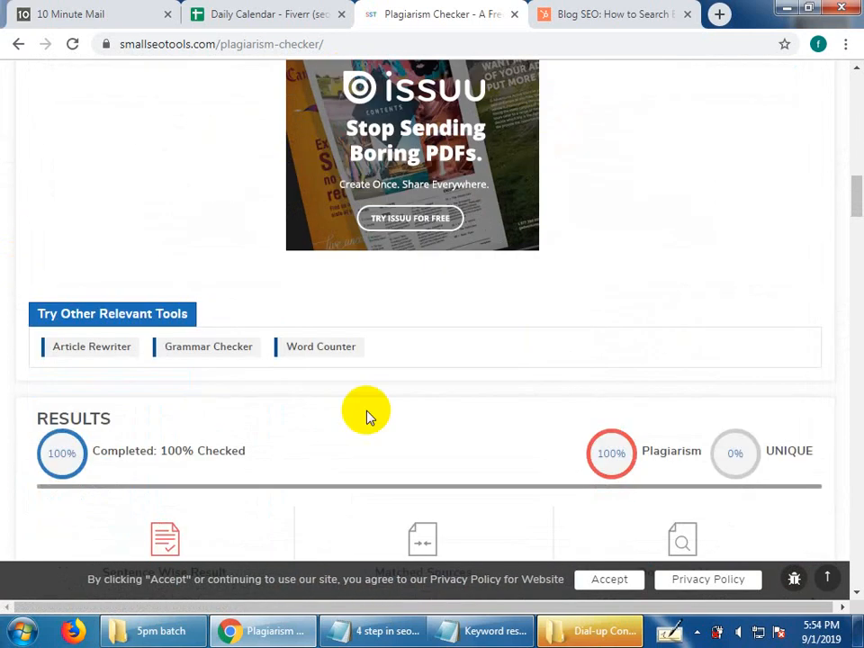
scroll(741, 467, "down", 2)
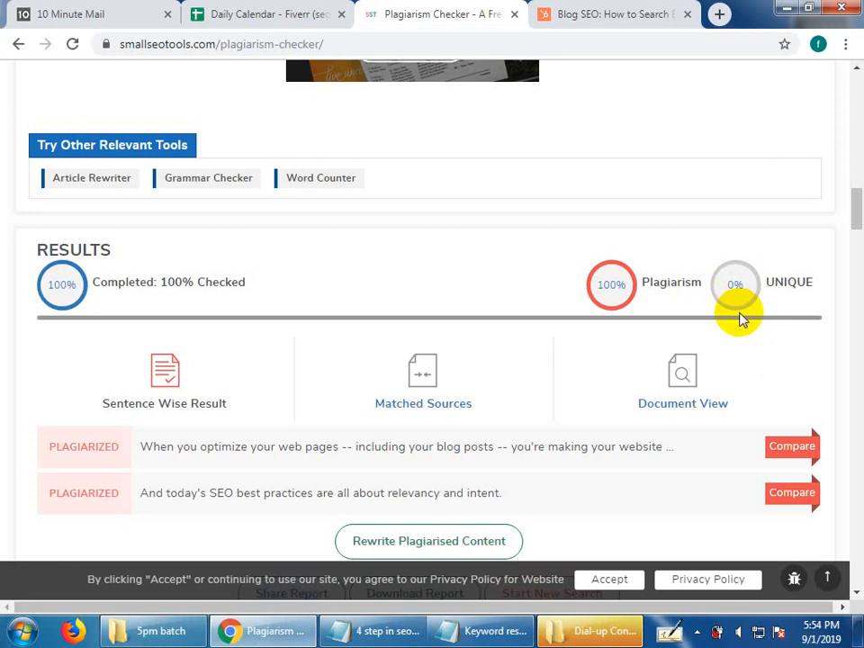
scroll(185, 311, "up", 8)
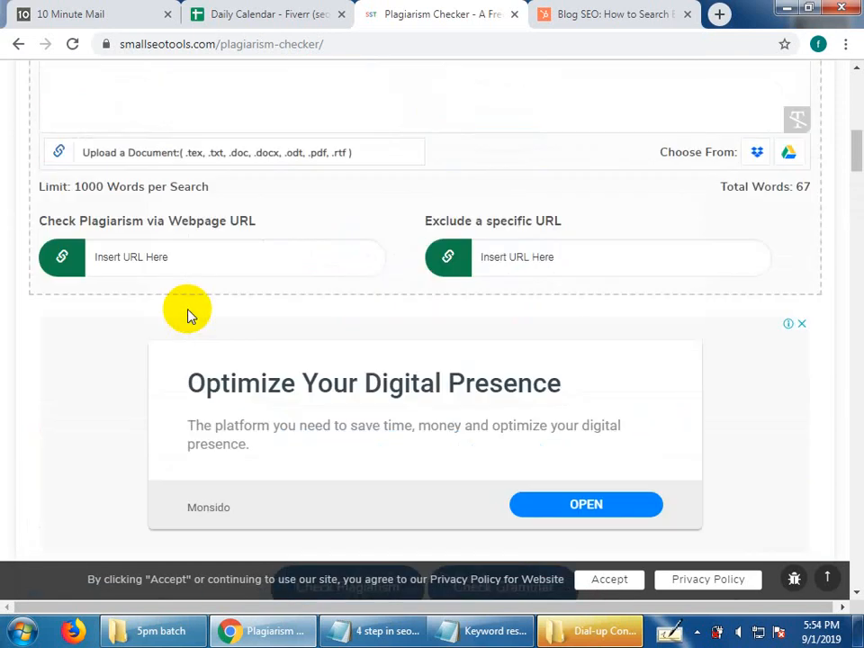
scroll(187, 313, "up", 3)
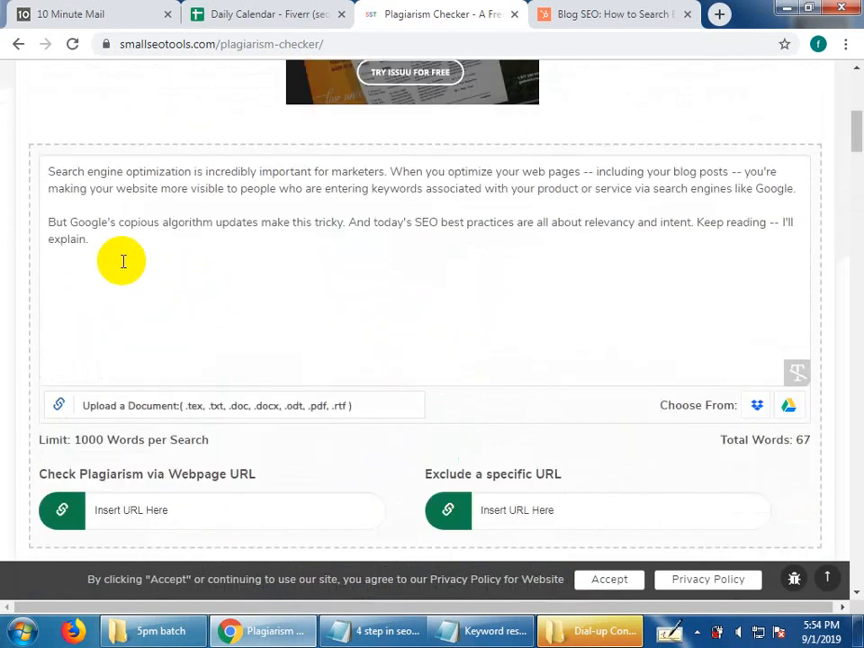
left_click_drag(124, 261, 59, 170)
right_click(81, 177)
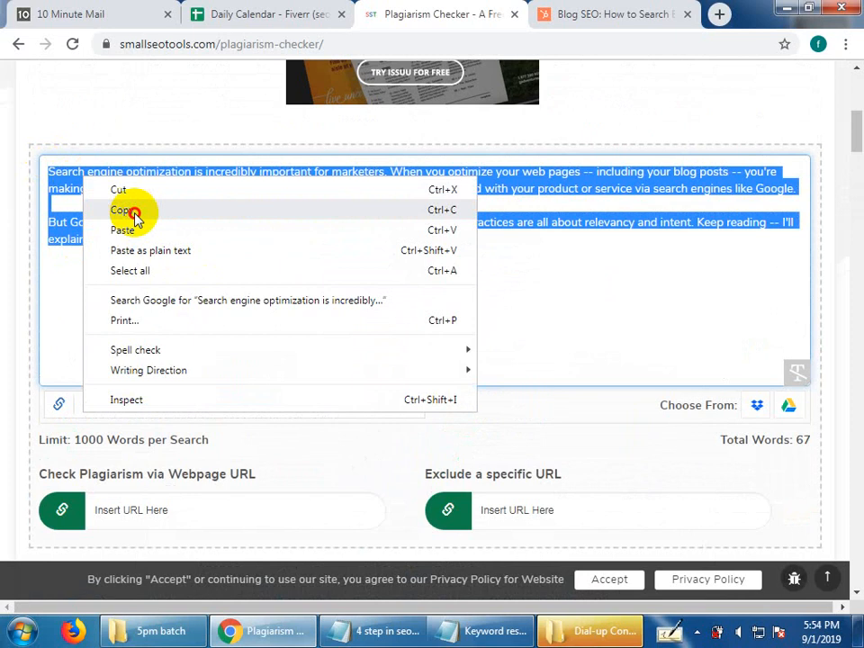
left_click(130, 213)
In a fresh tab, search 'free article spinner' to reach free-article-spinner.com.
left_click(721, 15)
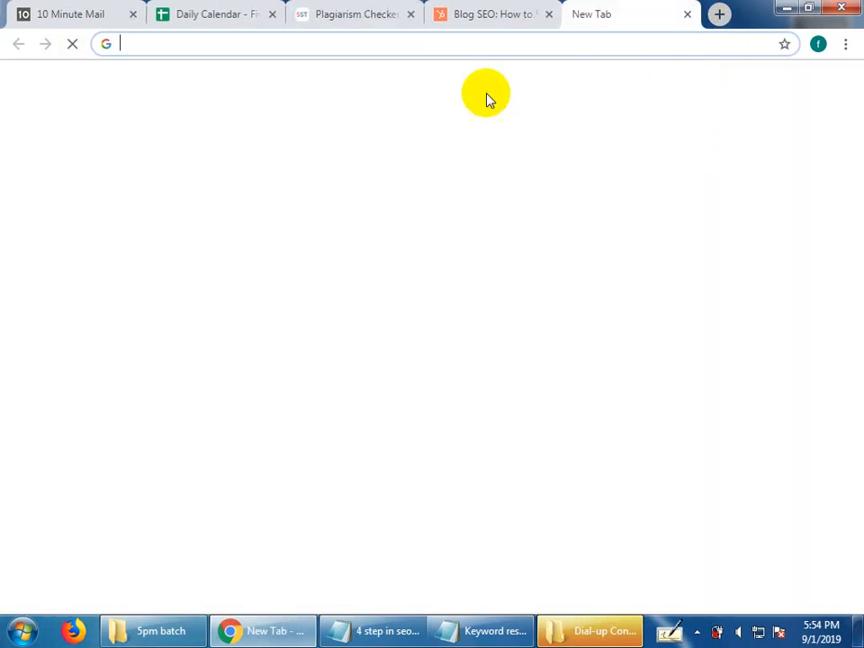
type("free")
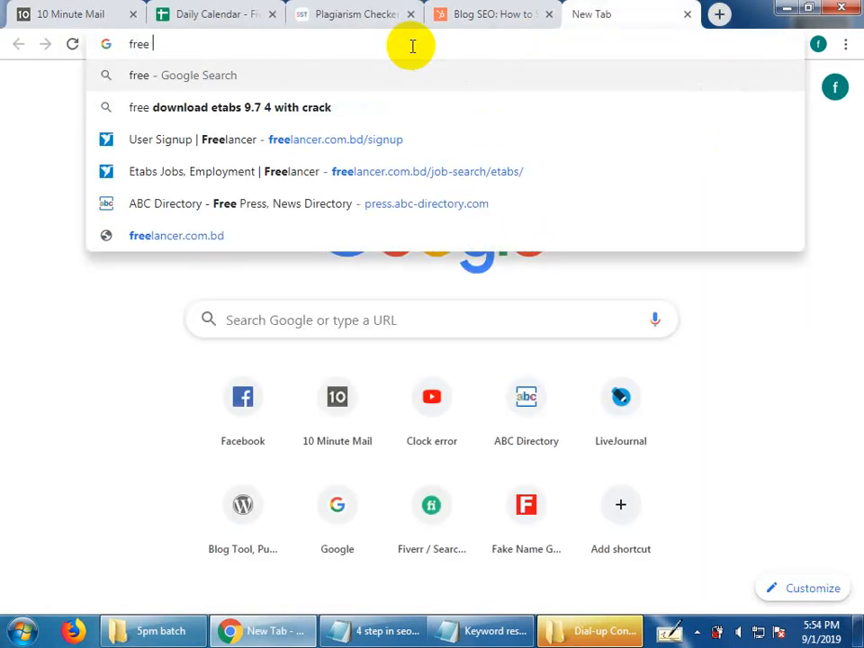
type(" artic")
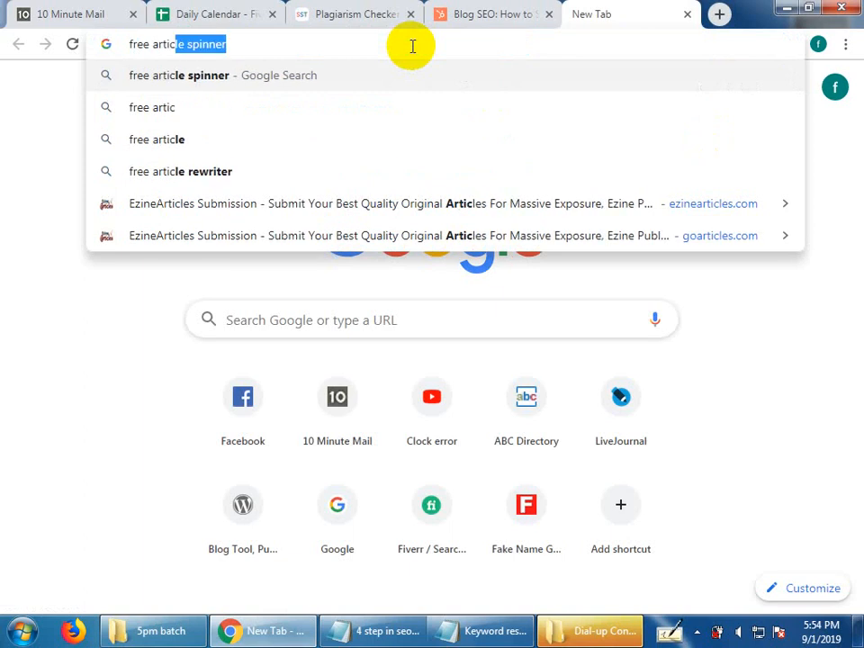
type("le")
key("Return")
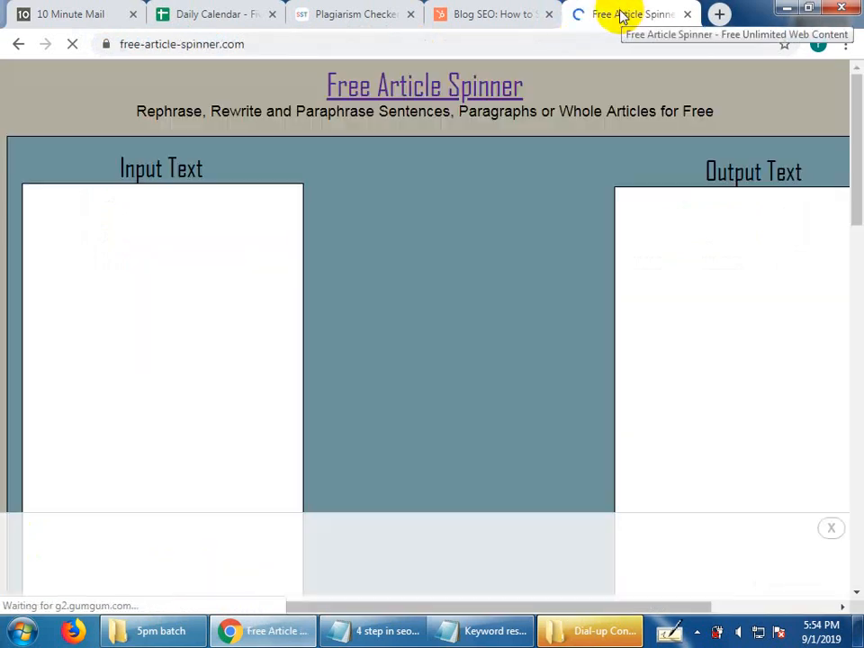
Paste the SEO paragraphs into Input Text and complete the not-a-robot check.
left_click(93, 259)
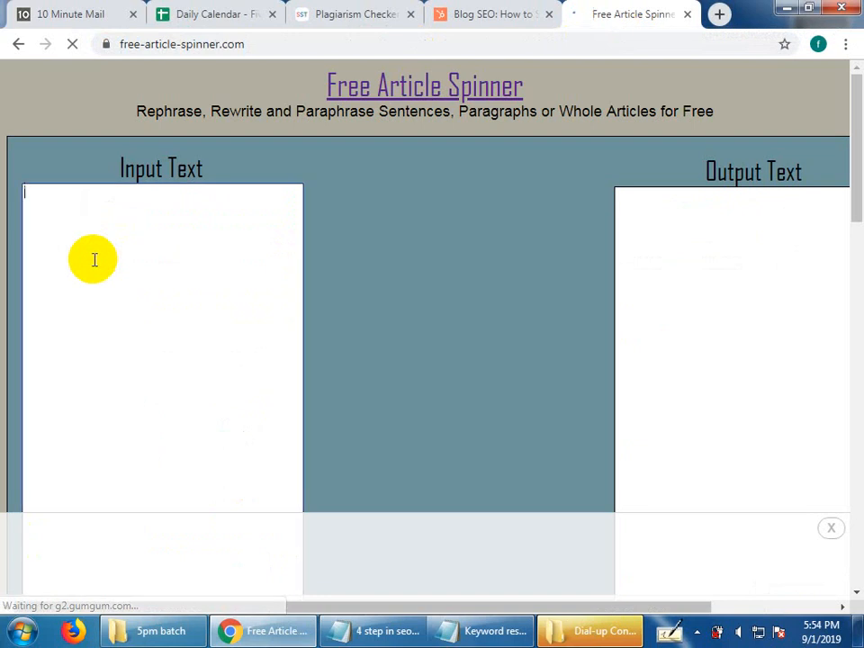
key("ctrl+v")
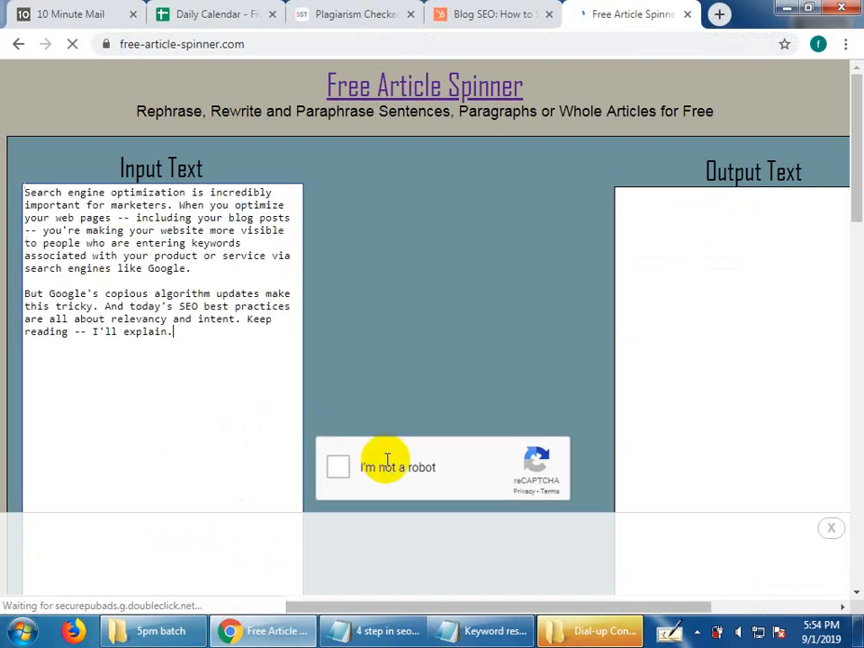
left_click(431, 469)
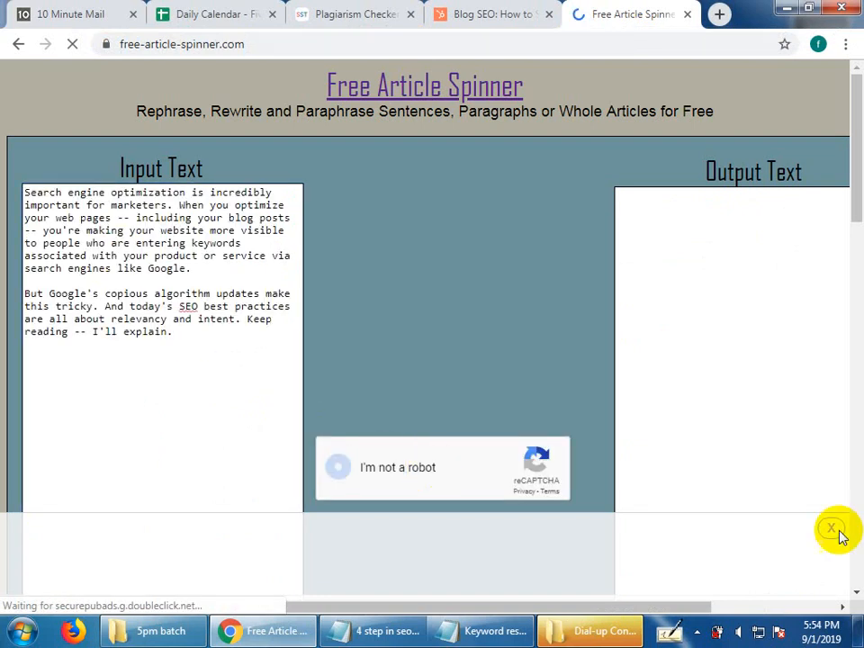
left_click(829, 529)
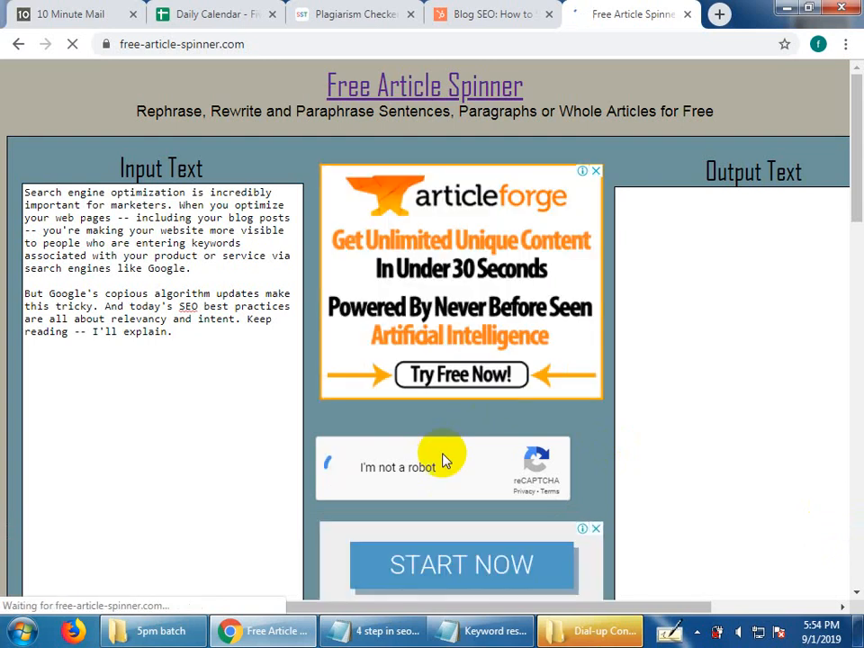
Select the spun output beginning 'Website improvement is fantastically significant for advertisers'.
scroll(442, 460, "down", 5)
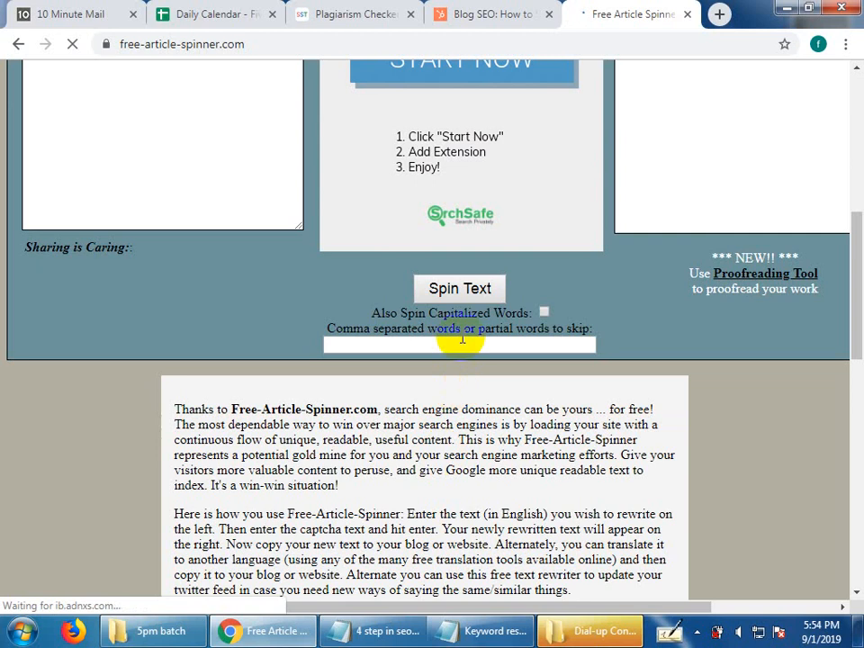
scroll(477, 432, "up", 2)
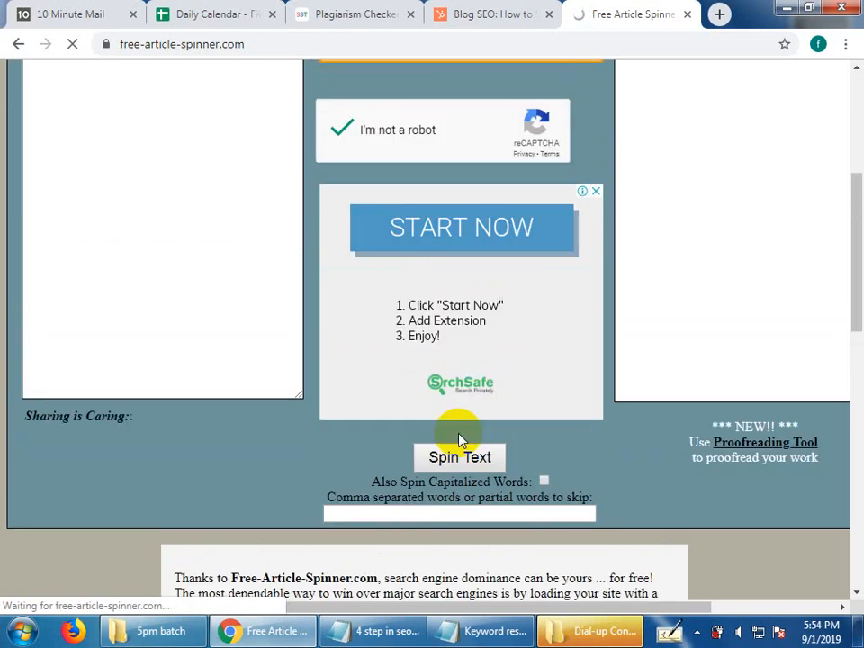
scroll(459, 439, "up", 3)
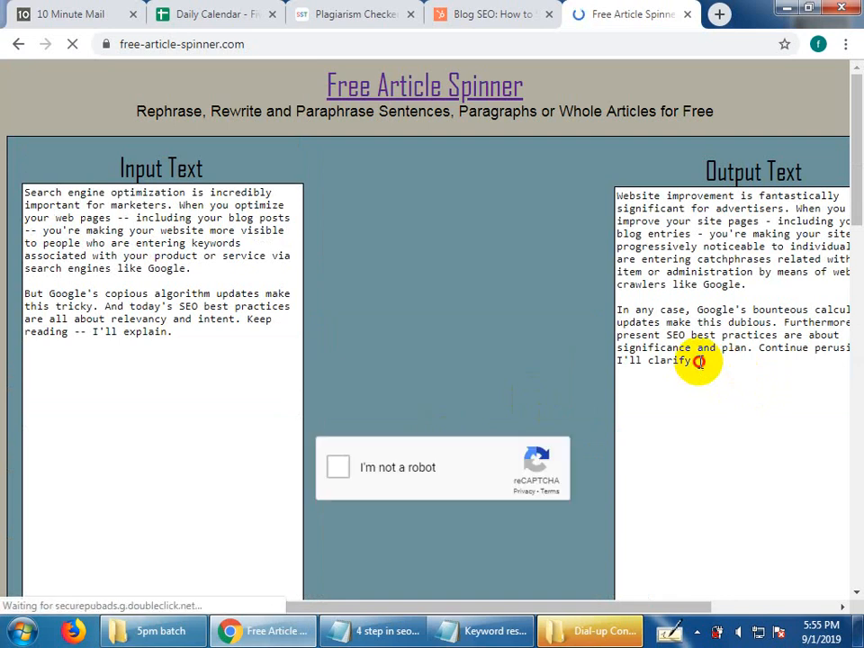
left_click_drag(698, 361, 618, 194)
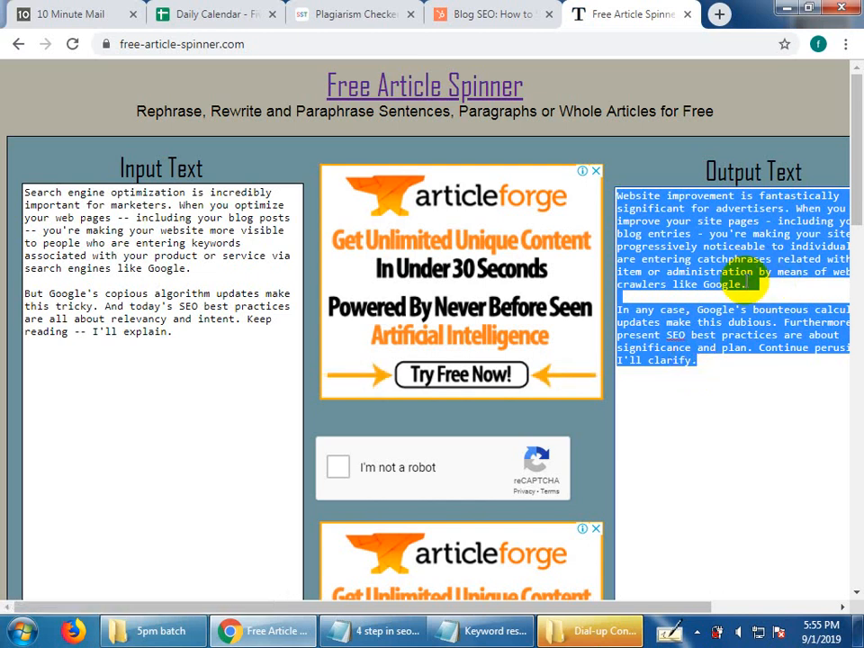
Back on the plagiarism checker, replace the original article text with the spun version.
left_click(369, 14)
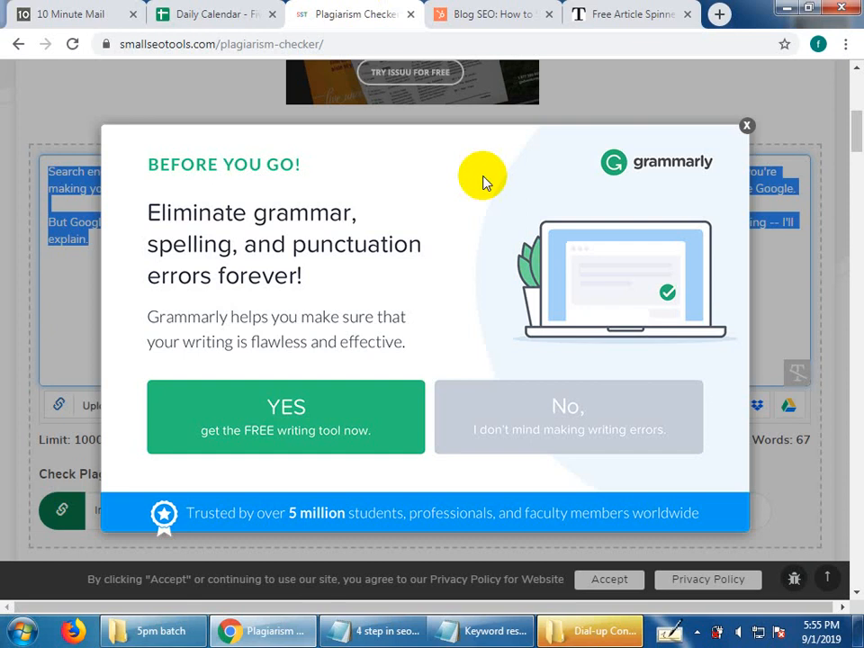
left_click(747, 126)
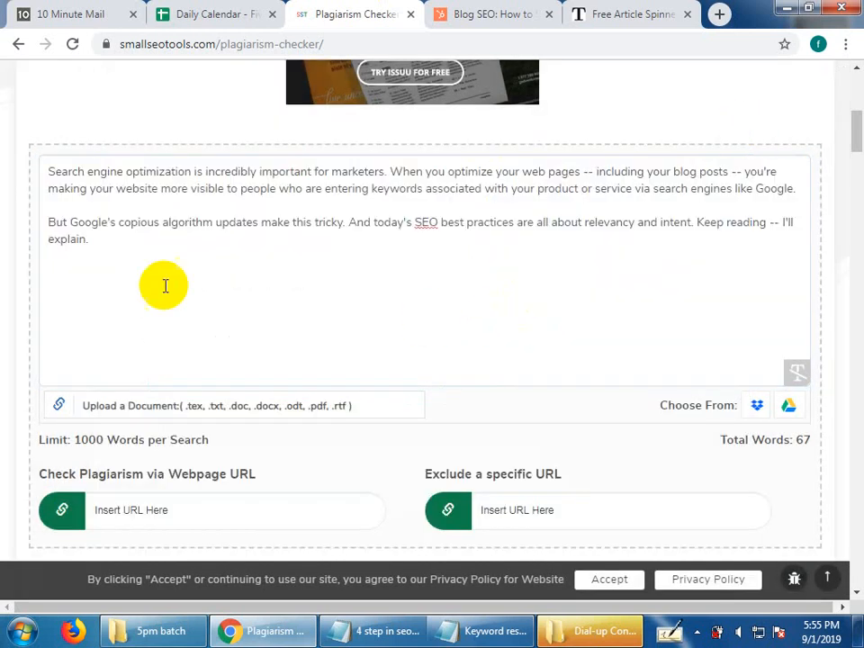
left_click(43, 162)
key("ctrl+a")
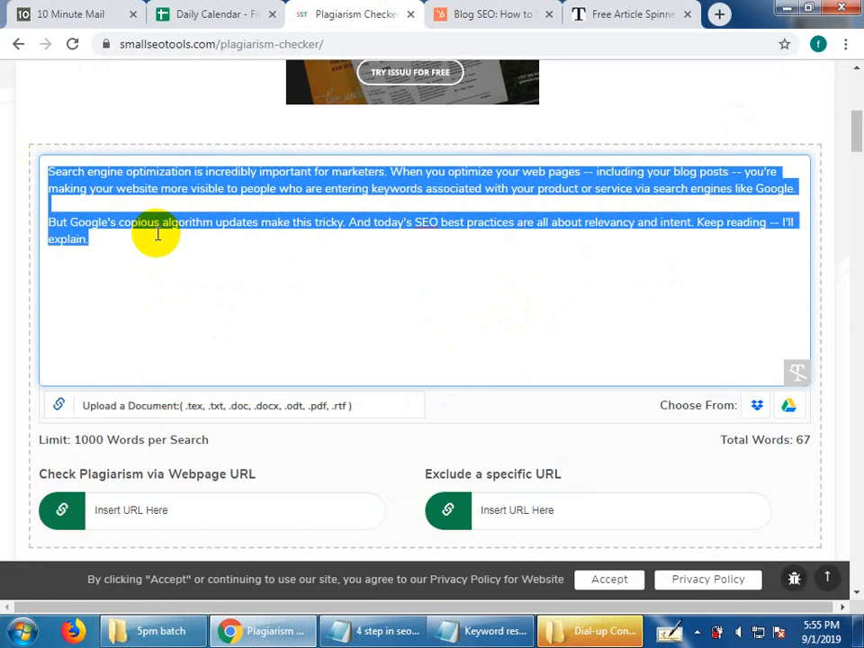
key("ctrl+v")
Run the plagiarism check on the spun text and scroll down to its results.
scroll(275, 398, "down", 2)
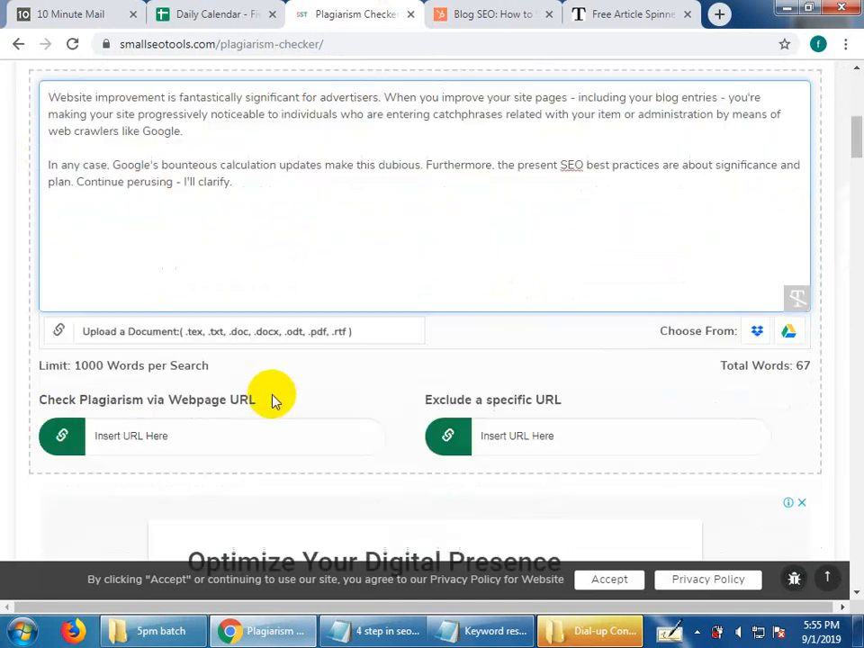
scroll(343, 414, "down", 2)
left_click(338, 501)
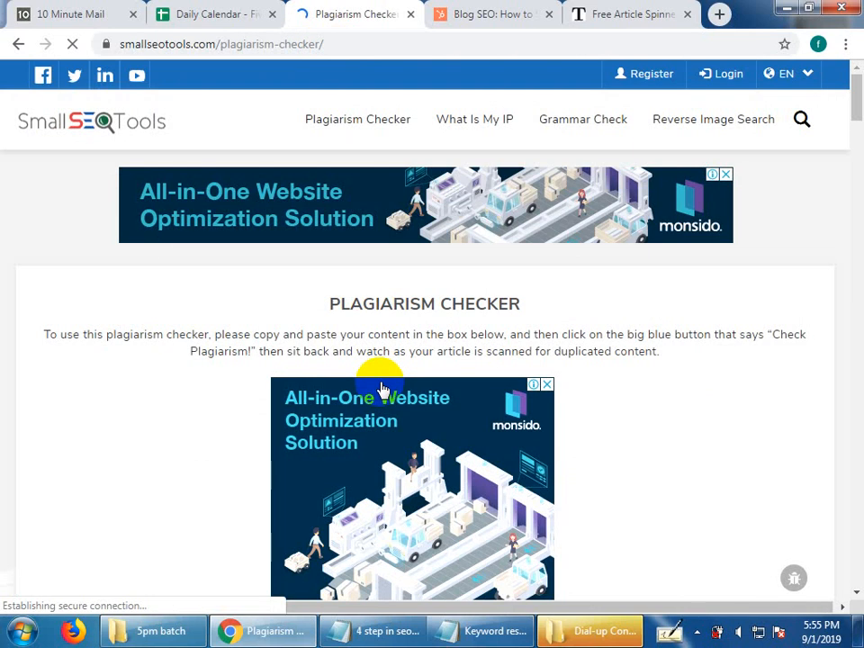
scroll(343, 309, "down", 4)
scroll(346, 333, "down", 1)
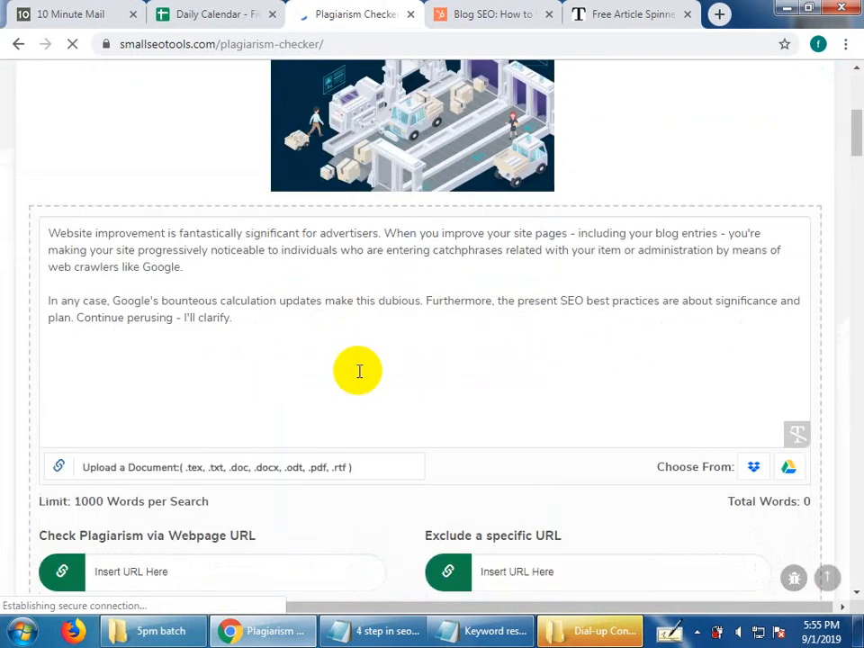
scroll(531, 444, "down", 1)
scroll(533, 444, "down", 7)
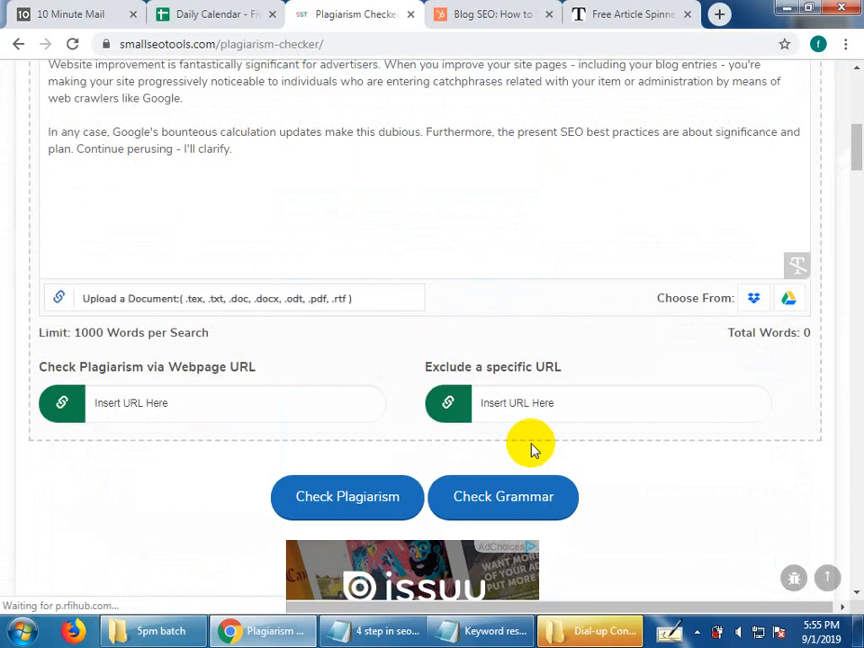
scroll(531, 448, "down", 4)
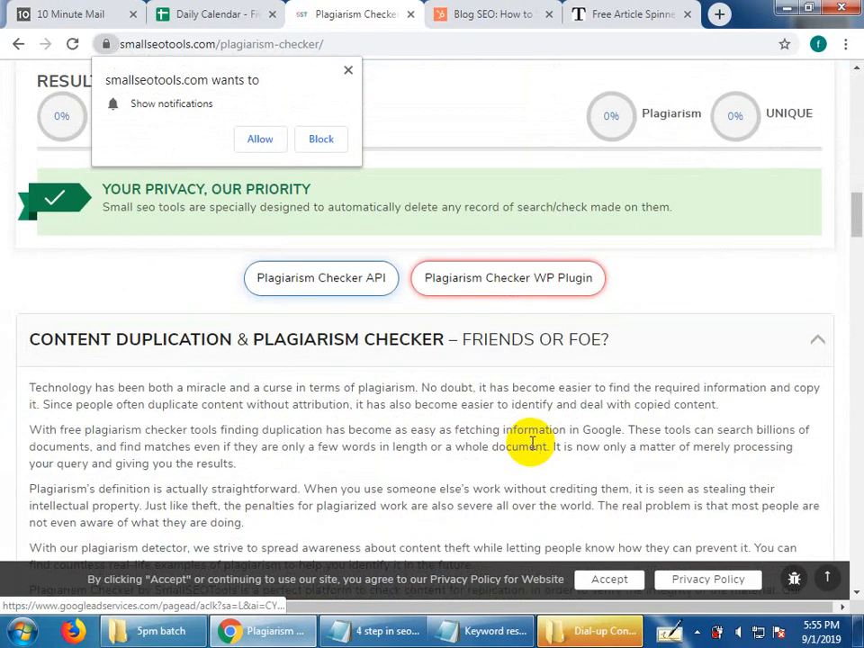
Dismiss the notification prompt and let the spun text finish scoring 100% unique.
left_click(347, 72)
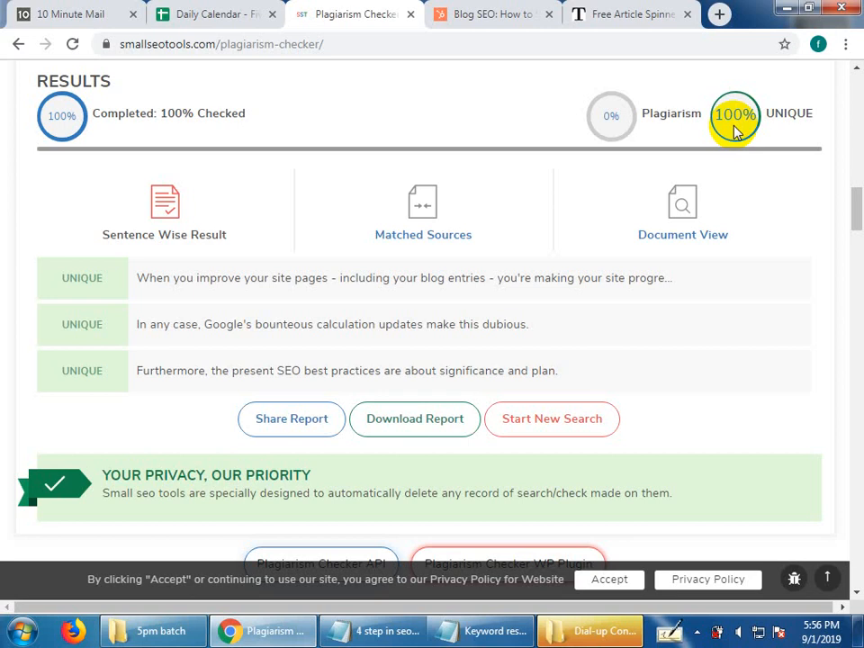
scroll(395, 361, "up", 10)
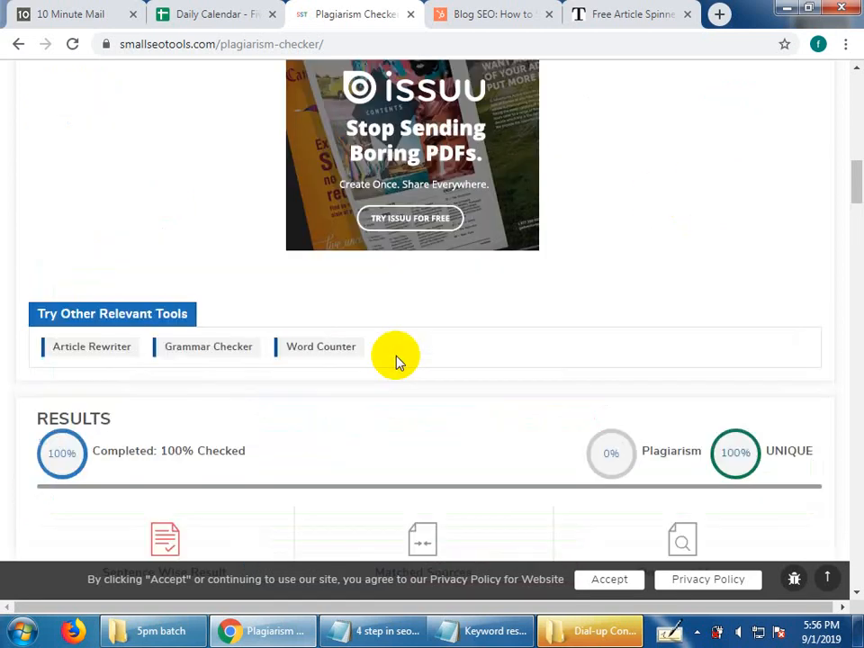
scroll(149, 401, "up", 4)
scroll(158, 415, "down", 2)
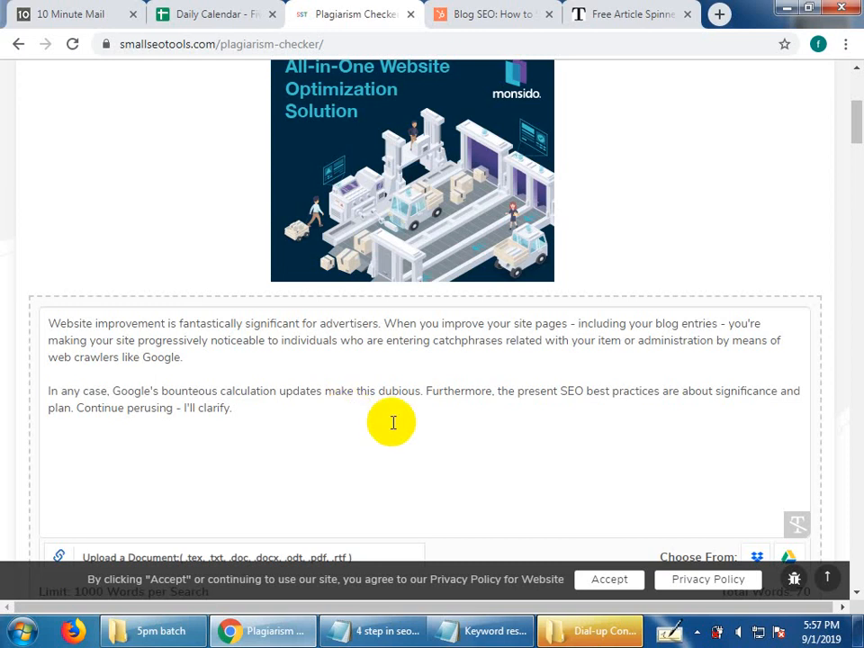
Highlight the spun phrase 'bounteous calculation', then go to HubSpot's Blog SEO article.
left_click(162, 383)
left_click_drag(162, 383, 275, 386)
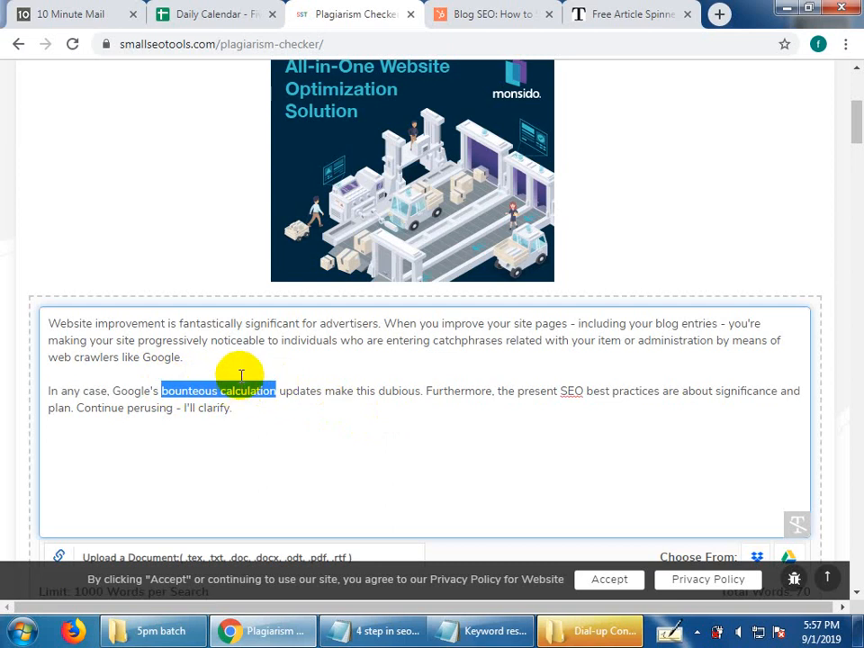
left_click(276, 390)
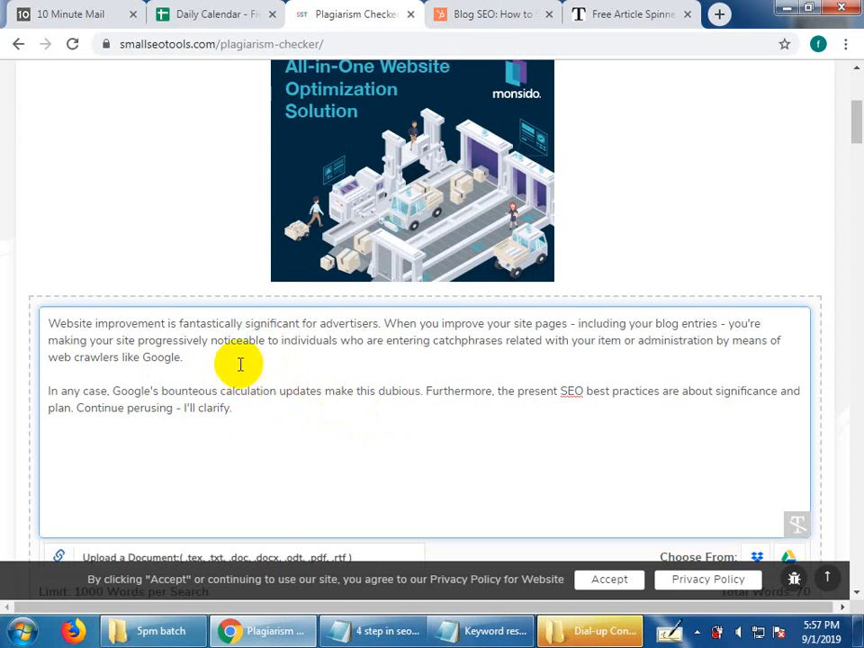
scroll(240, 365, "up", 2)
scroll(236, 364, "up", 2)
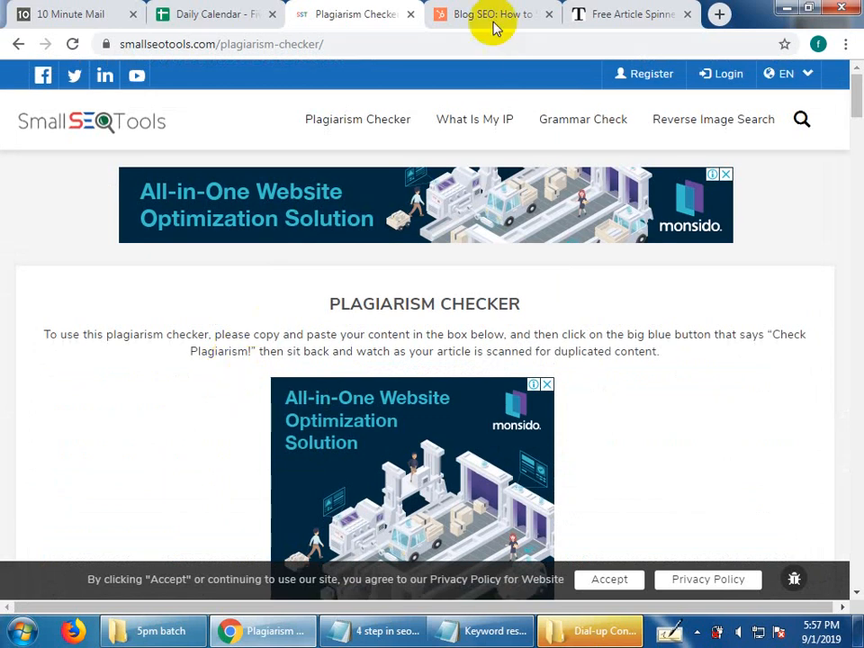
left_click(486, 11)
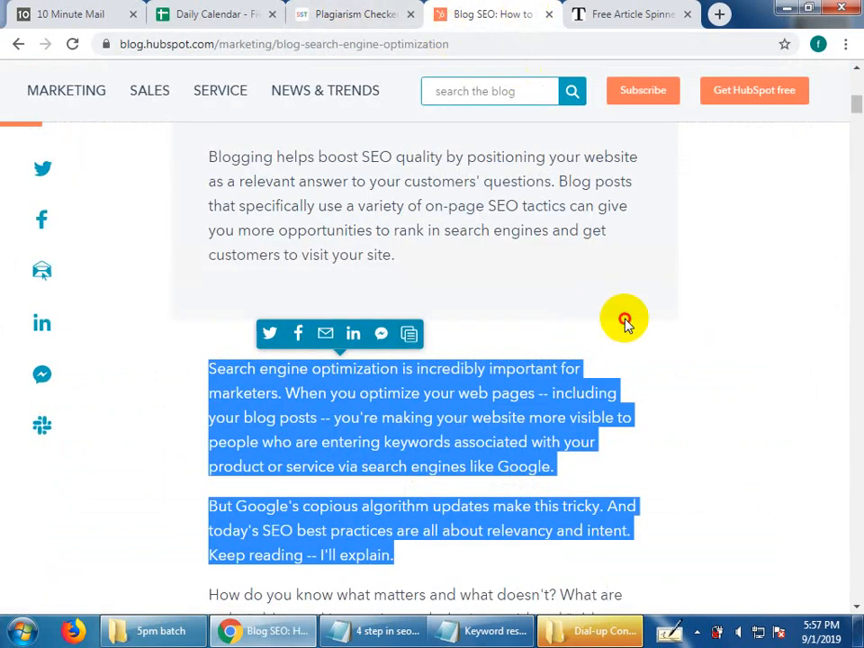
Clear the highlighted paragraphs and scroll through HubSpot's original article wording.
left_click(624, 322)
scroll(625, 322, "up", 3)
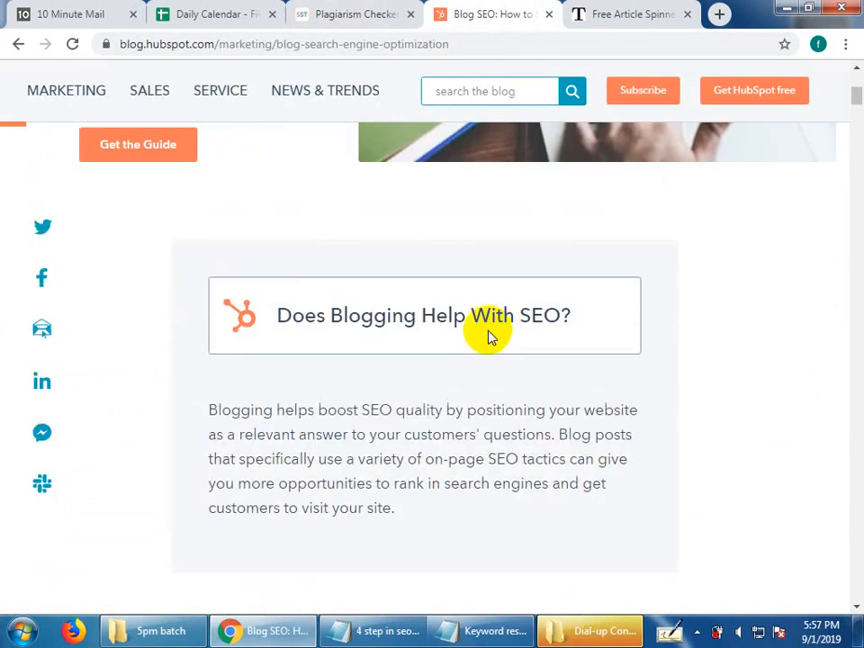
scroll(489, 337, "down", 1)
scroll(489, 337, "down", 1)
scroll(491, 339, "down", 1)
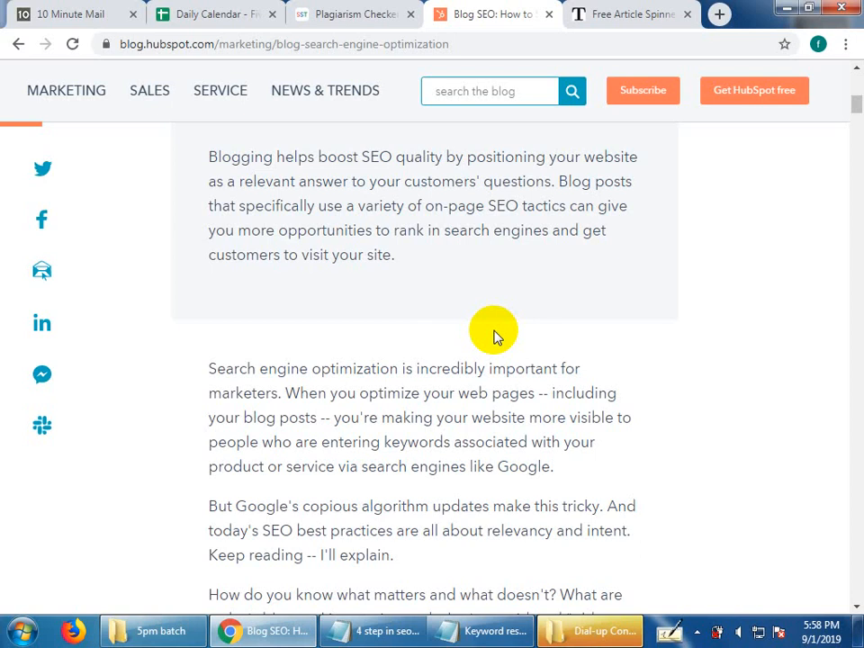
Search Google for 'seo audit' in a new tab and open the SEOptimer result.
left_click(719, 14)
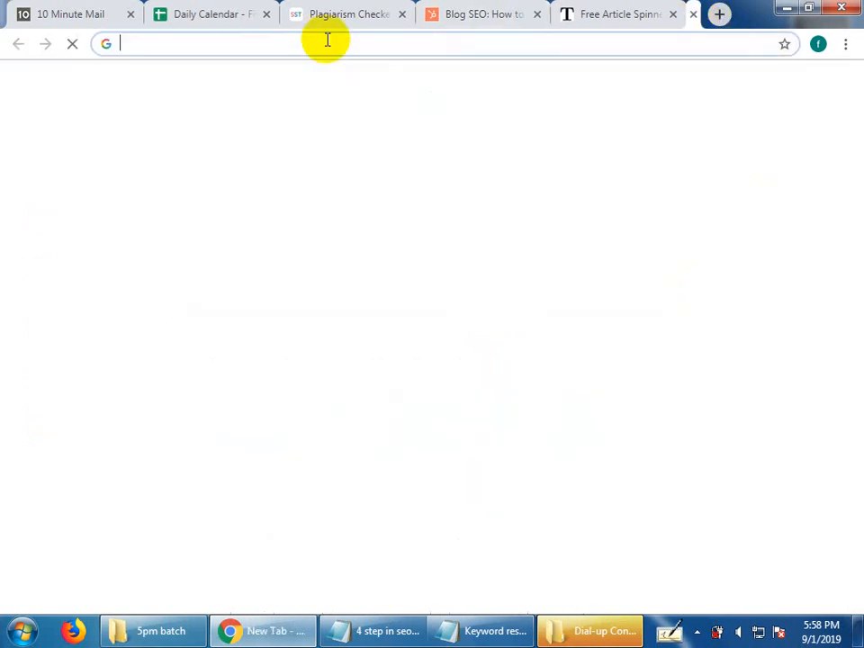
type("a")
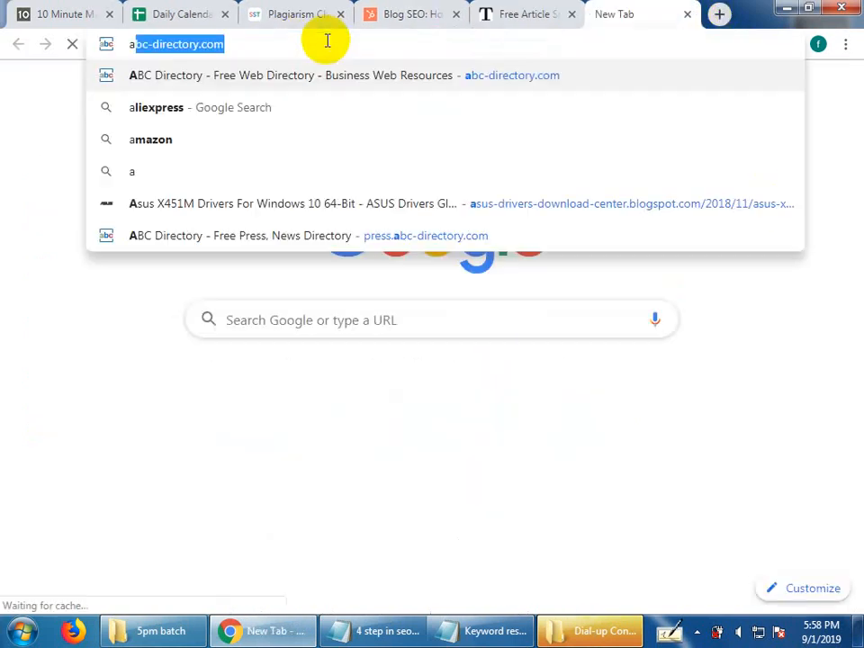
key("BackSpace")
key("BackSpace")
type("seo ")
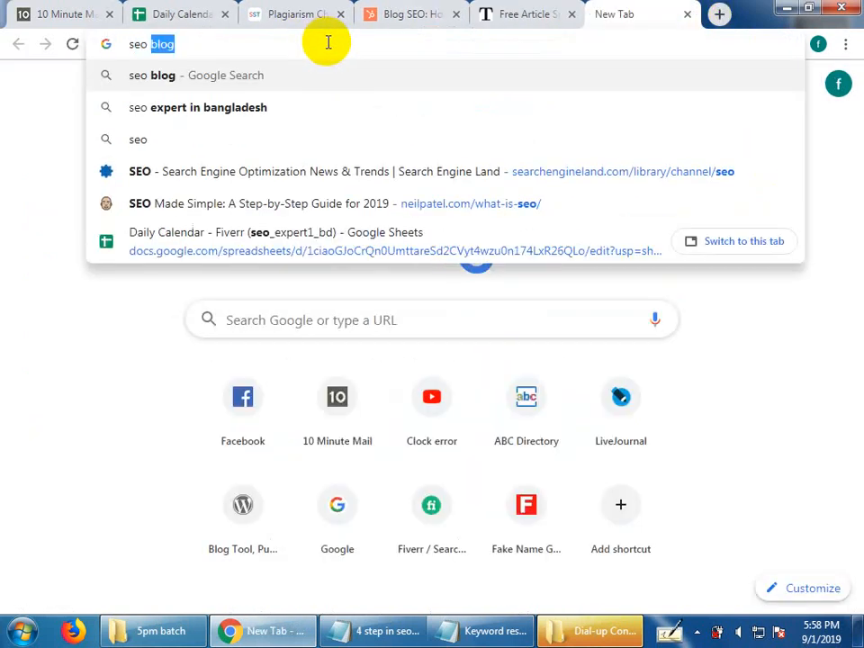
type("audit")
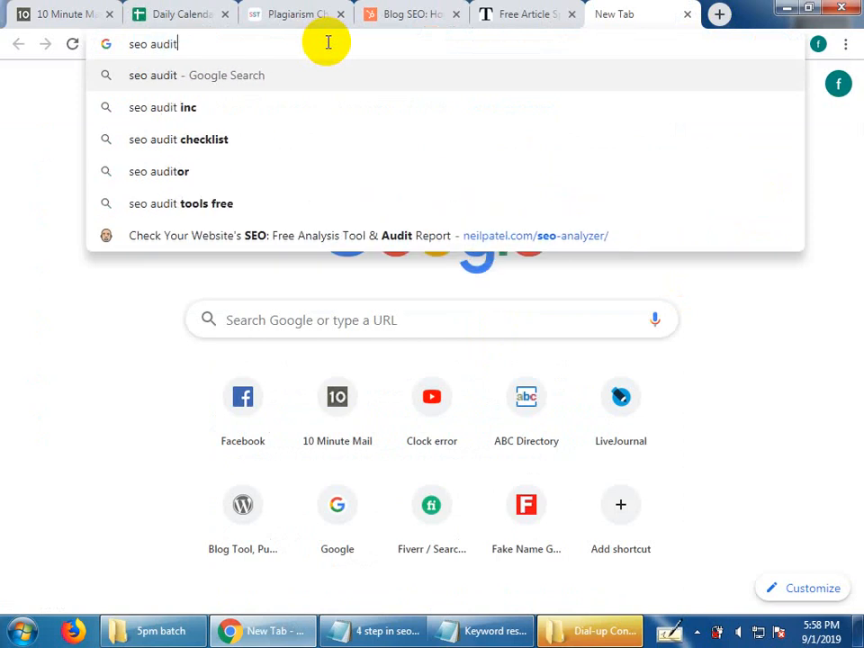
key("Return")
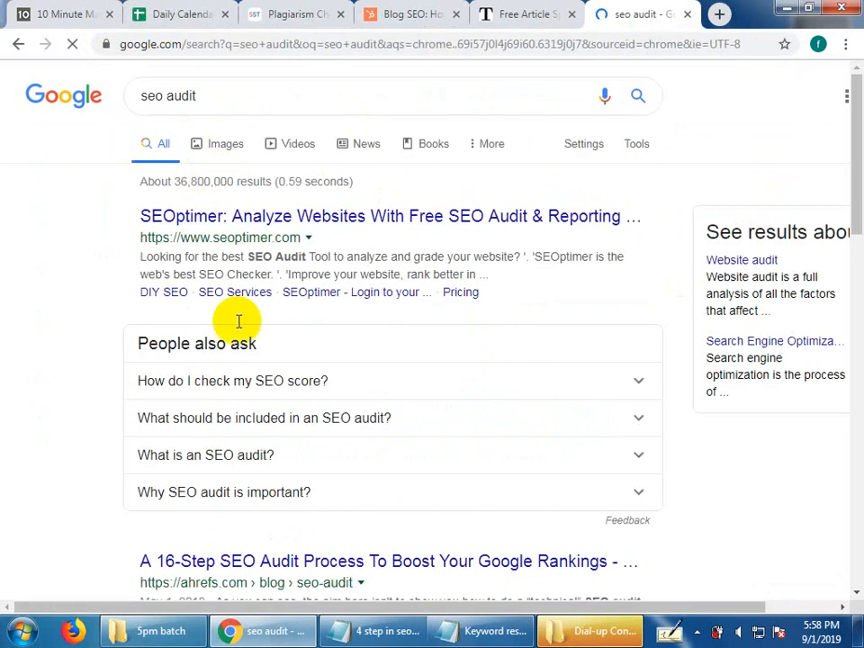
left_click(311, 225)
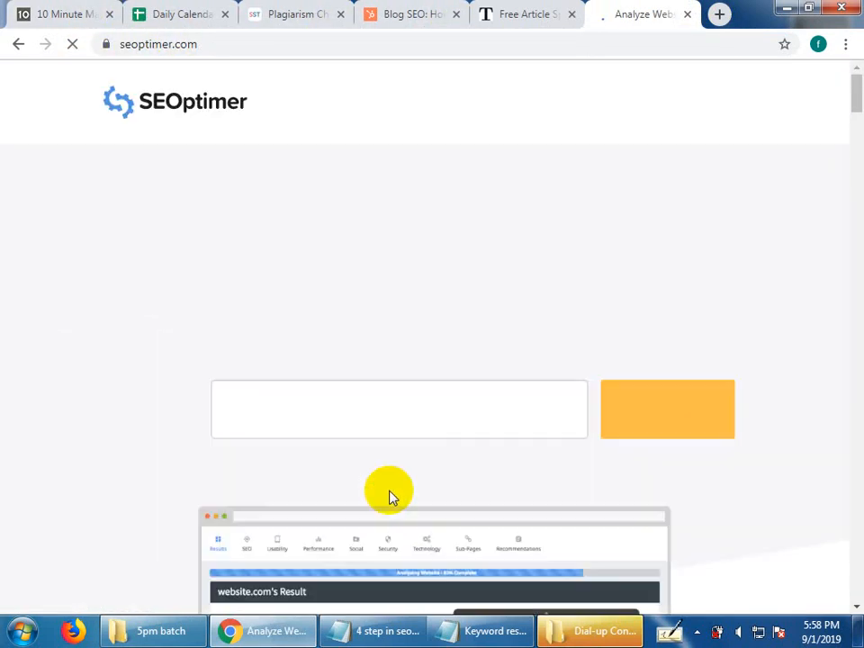
Focus SEOptimer's website address field and start another blank tab.
scroll(358, 414, "down", 3)
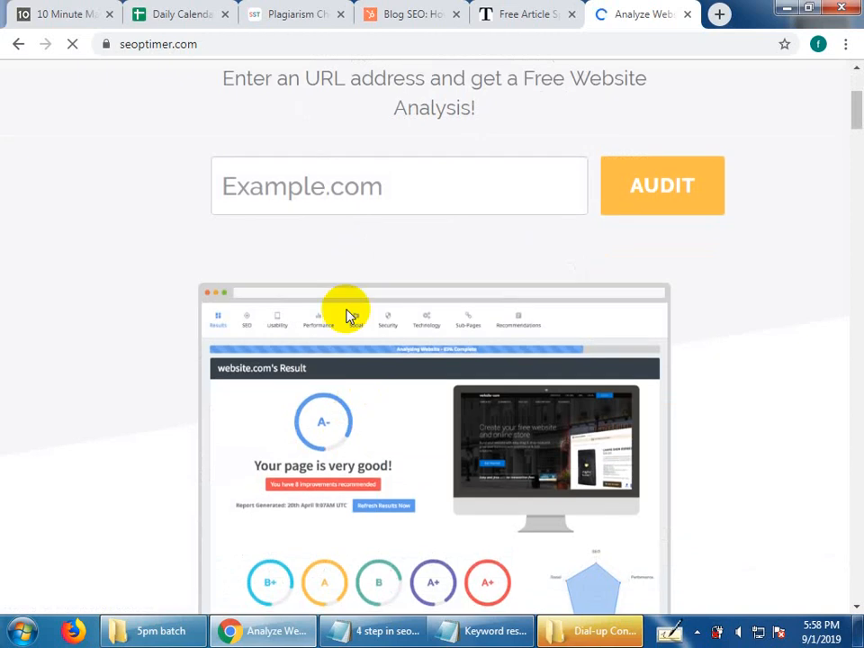
left_click(359, 184)
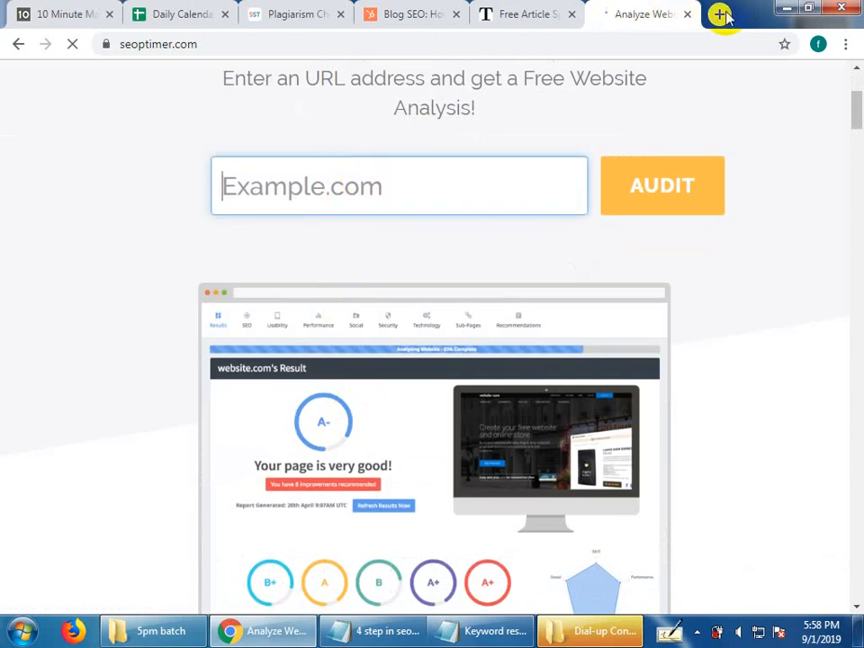
left_click(720, 15)
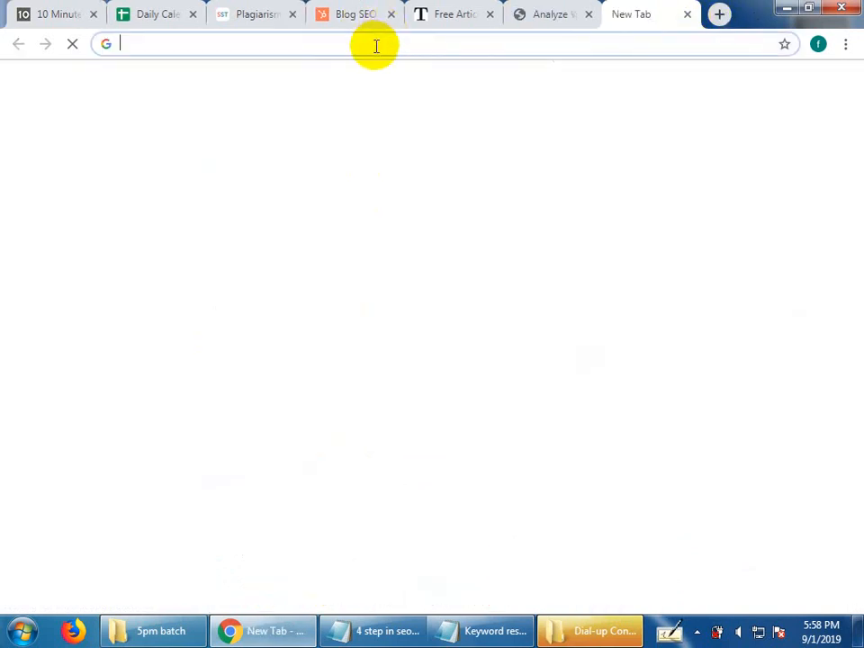
Search Google for 'seo blog' and open the SEO.com blog result.
type("seo")
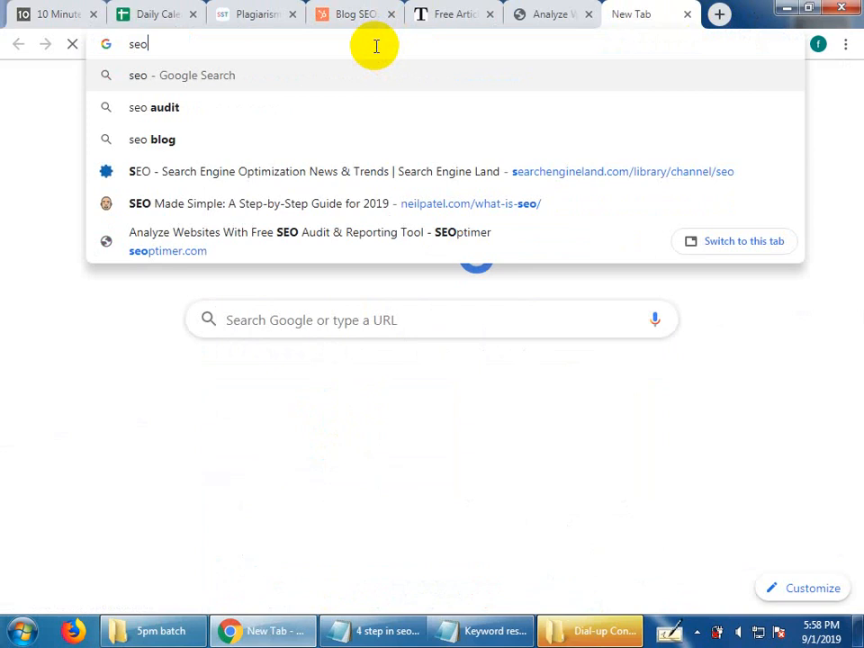
type("a")
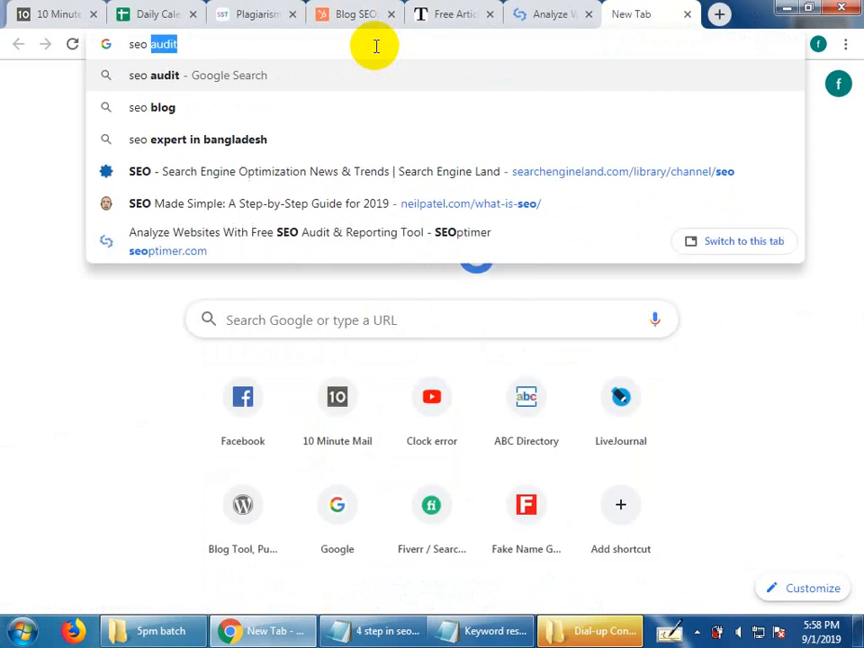
key("Down")
key("Return")
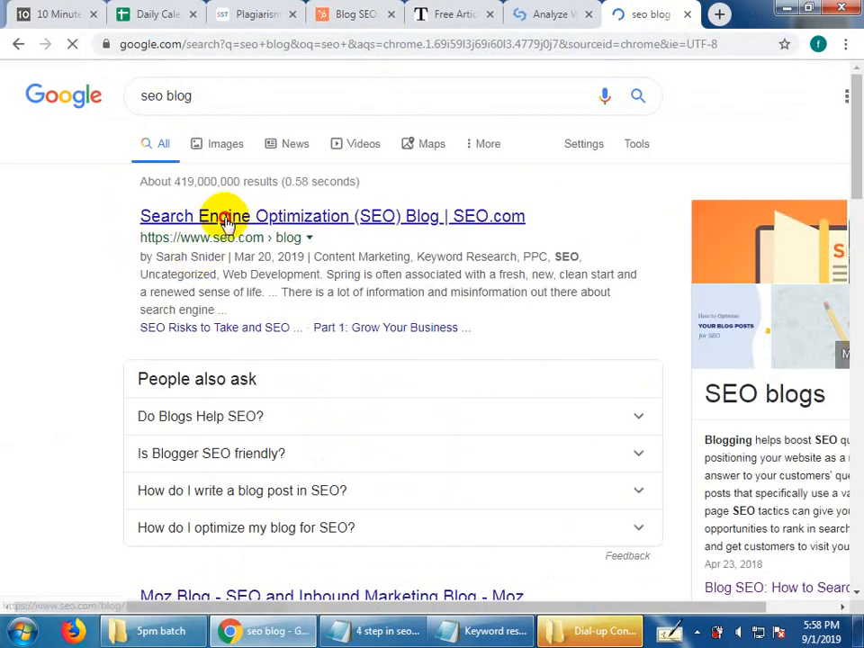
left_click(224, 216)
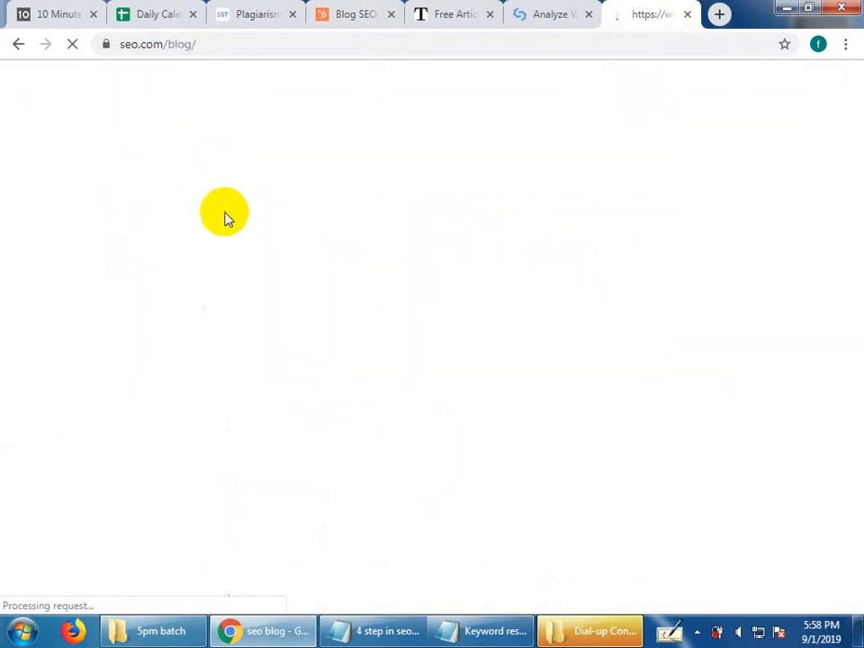
Copy the seo.com/blog address and start a SEOptimer audit of it.
key("ctrl+l")
key("ctrl+c")
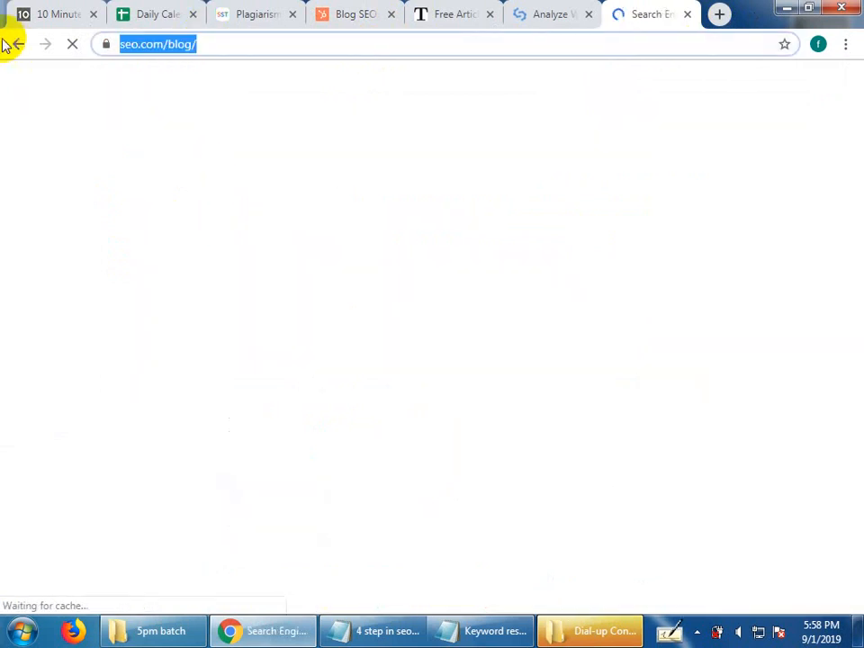
left_click(550, 13)
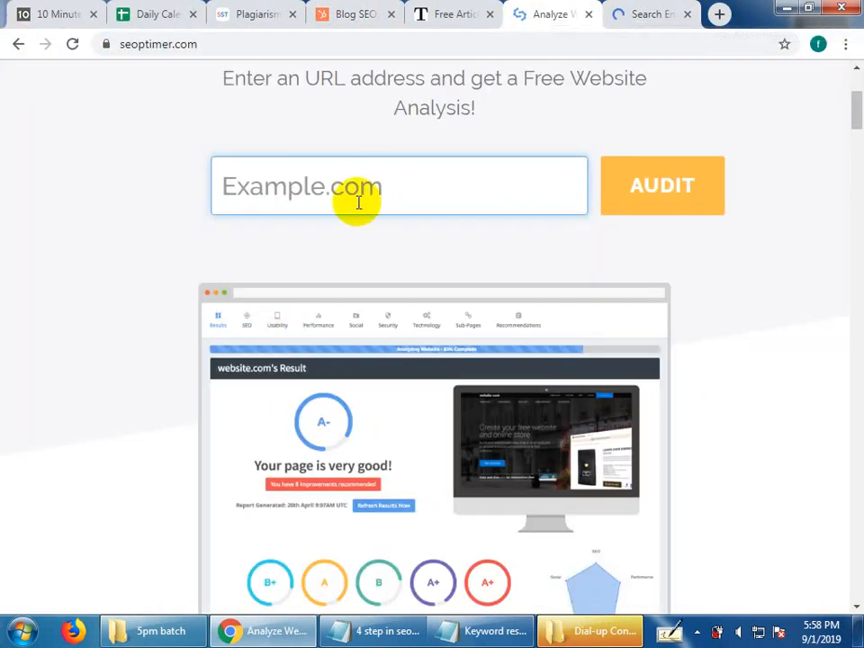
key("ctrl+v")
left_click(637, 197)
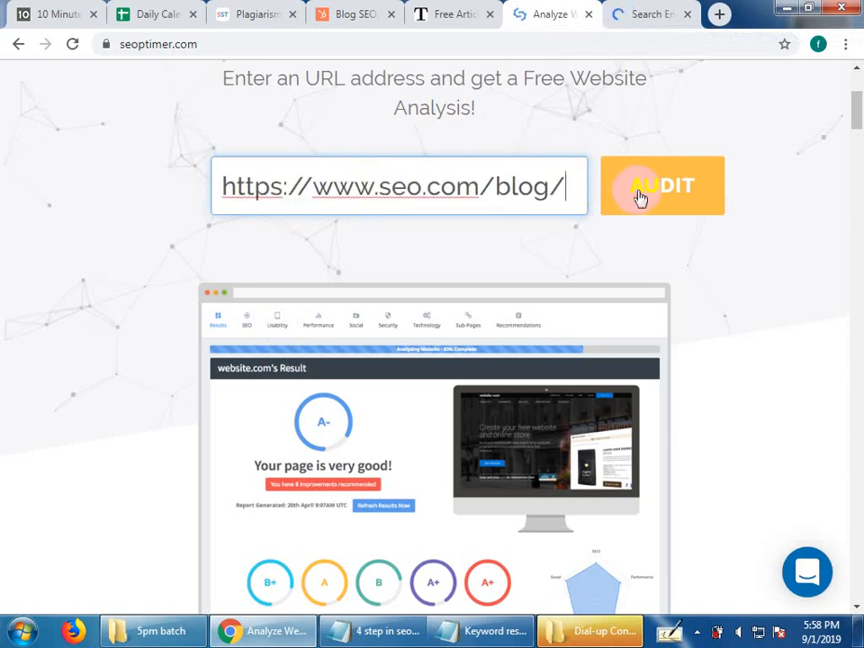
scroll(527, 272, "down", 3)
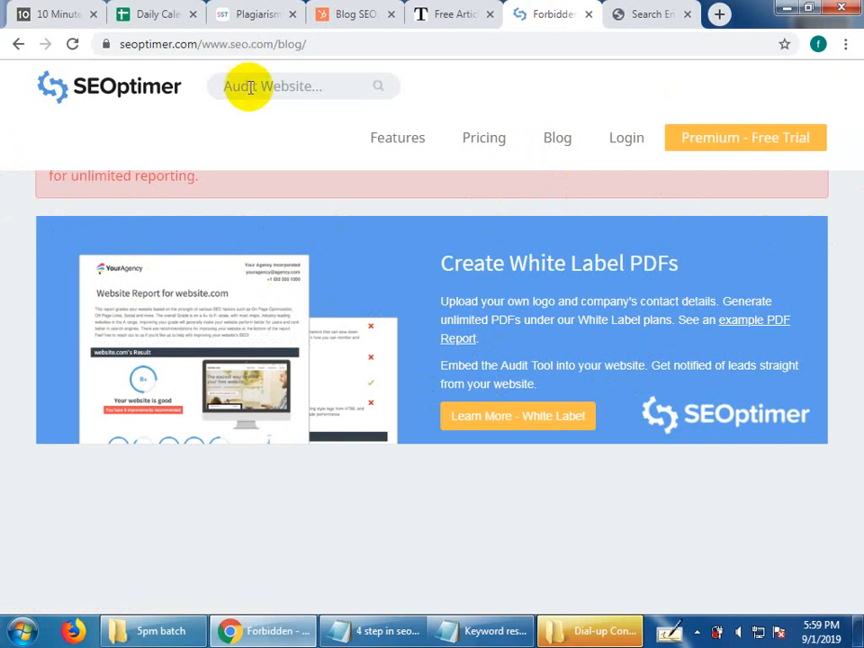
left_click(287, 83)
left_click(276, 124)
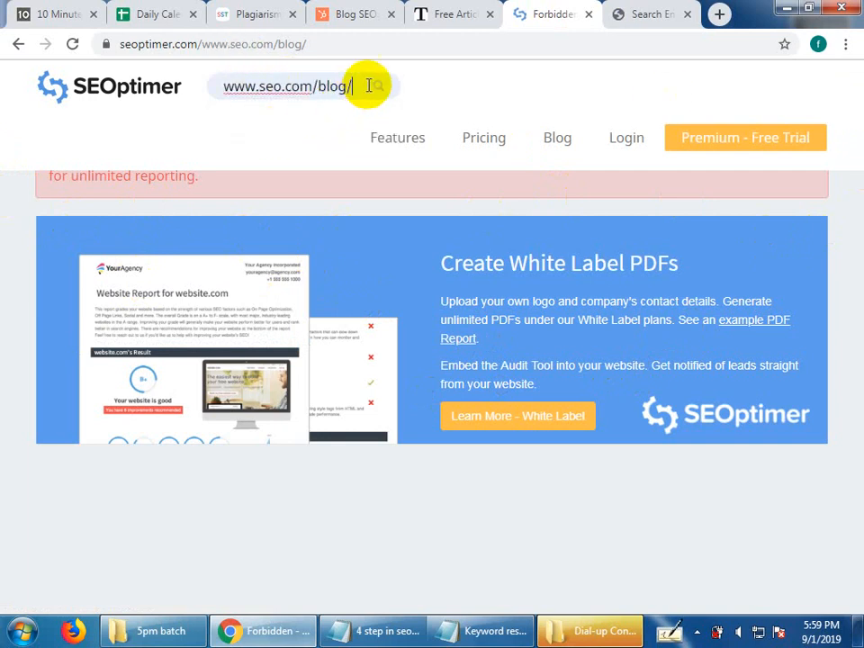
left_click(377, 87)
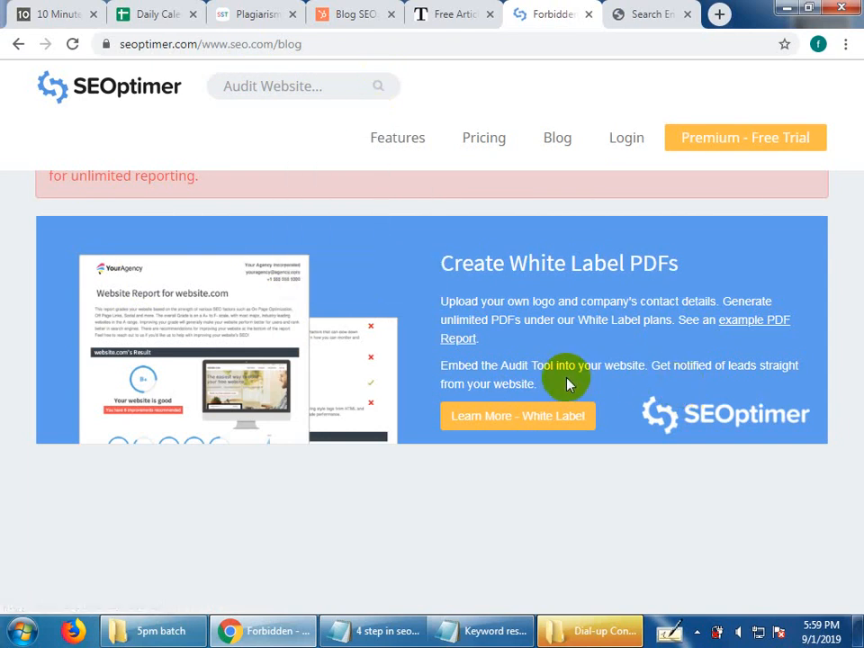
left_click(18, 43)
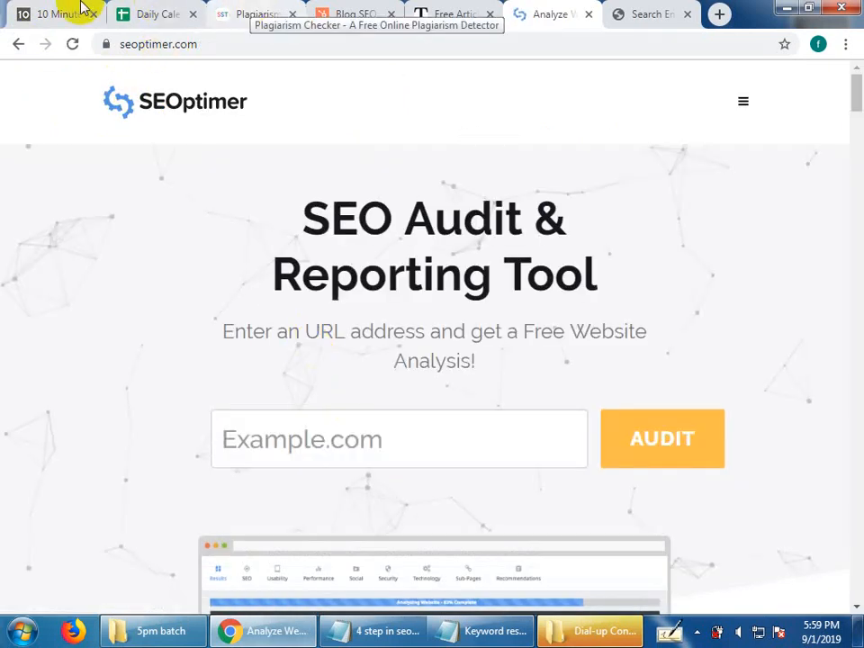
Copy free-article-spinner.com's address and submit it for a SEOptimer audit.
left_click(460, 10)
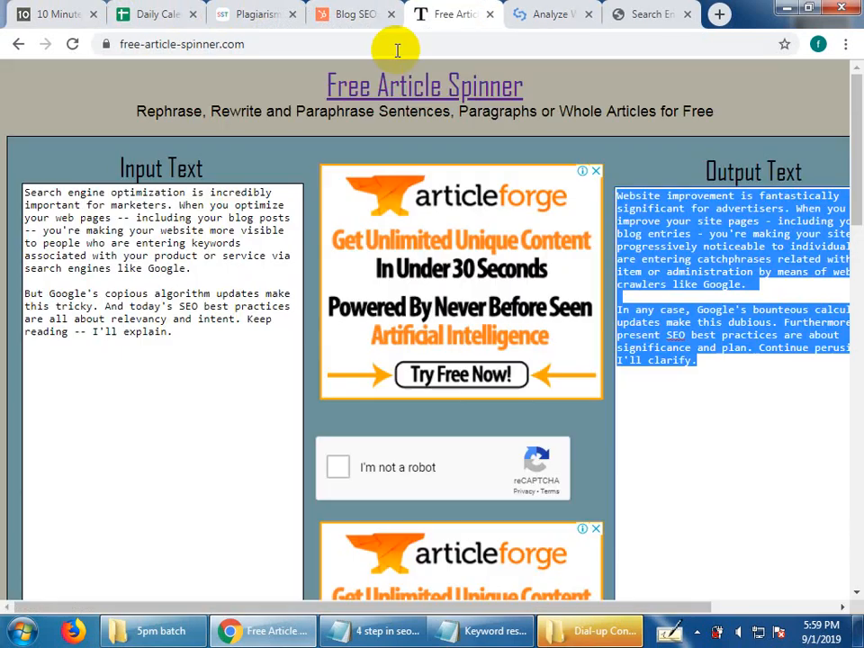
left_click(270, 44)
key("ctrl+c")
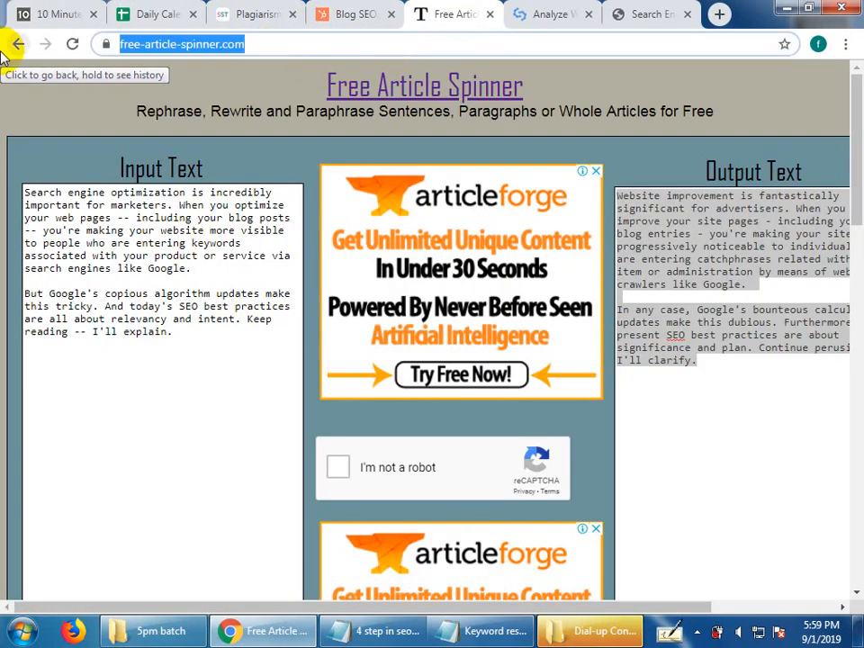
left_click(556, 12)
left_click(359, 445)
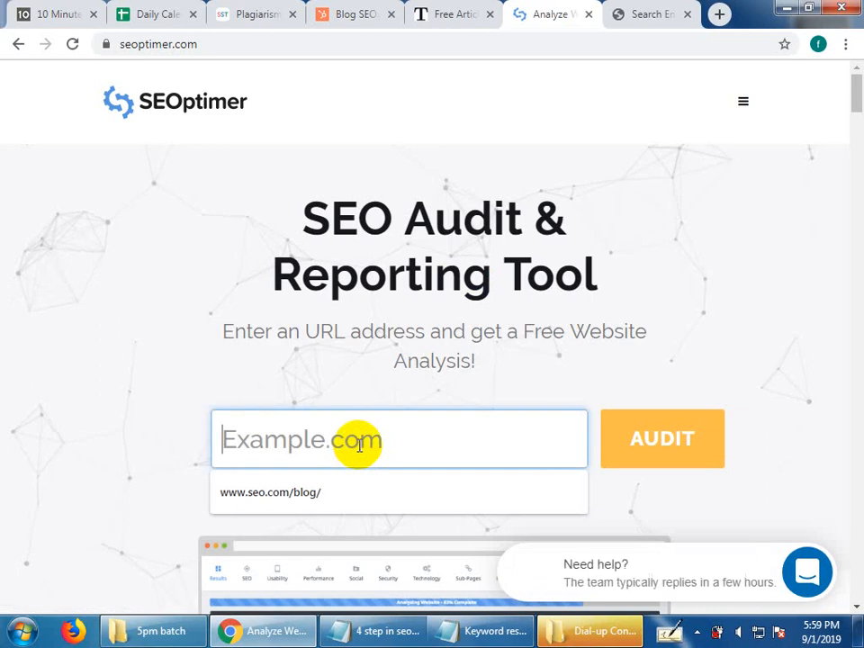
key("ctrl+v")
scroll(410, 484, "down", 6)
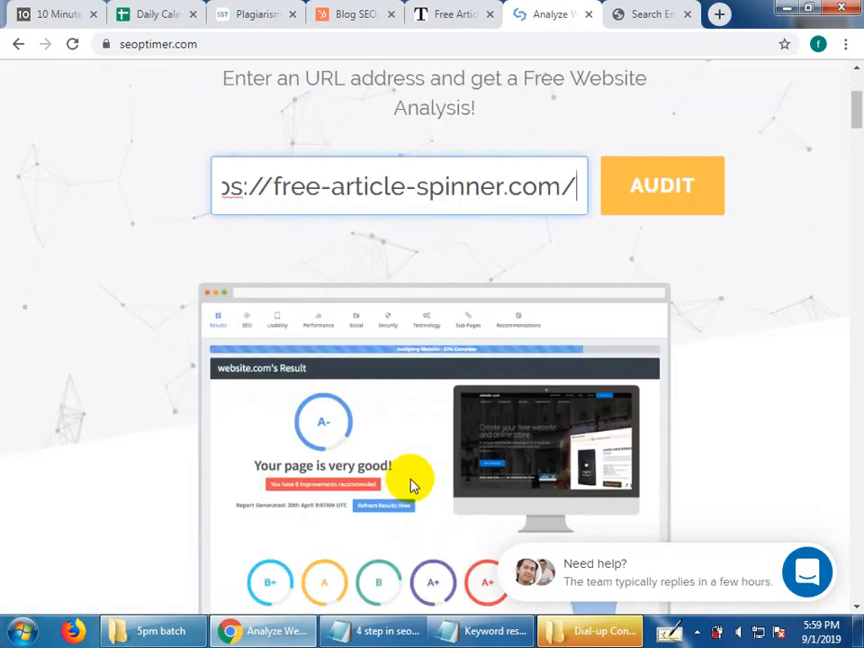
scroll(423, 468, "up", 4)
scroll(427, 463, "up", 4)
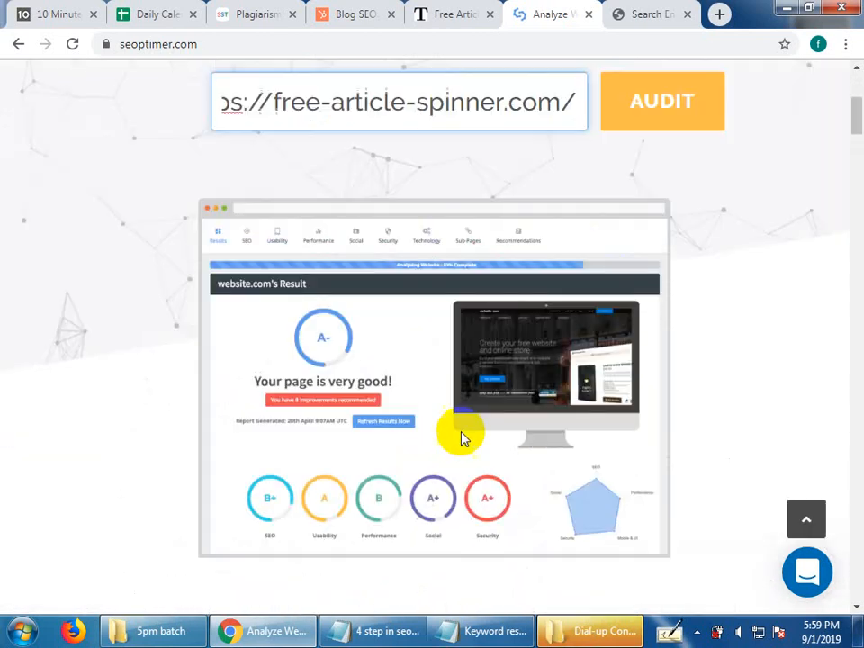
left_click(634, 198)
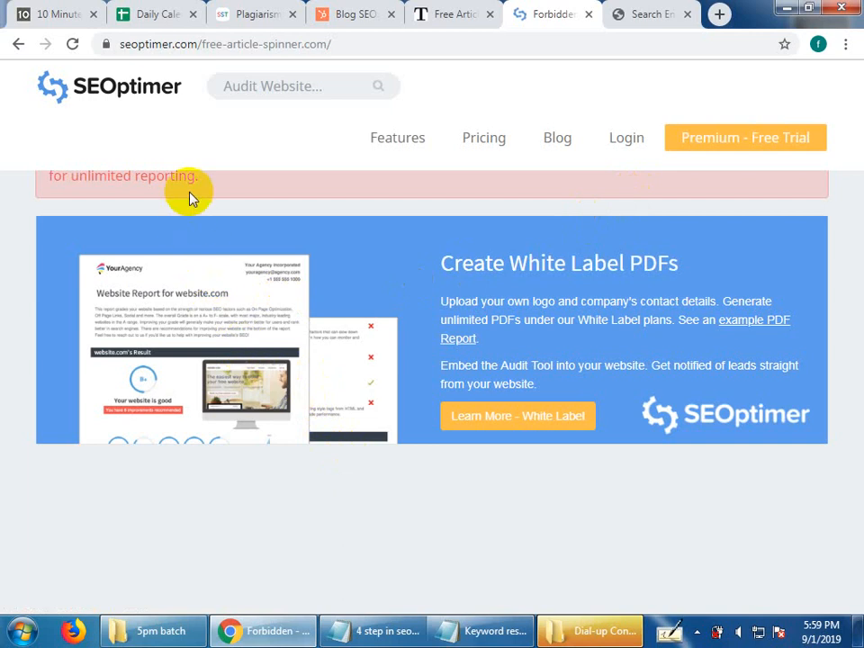
Open SEOptimer's 14-day Premium free trial signup and select its page address.
left_click(783, 148)
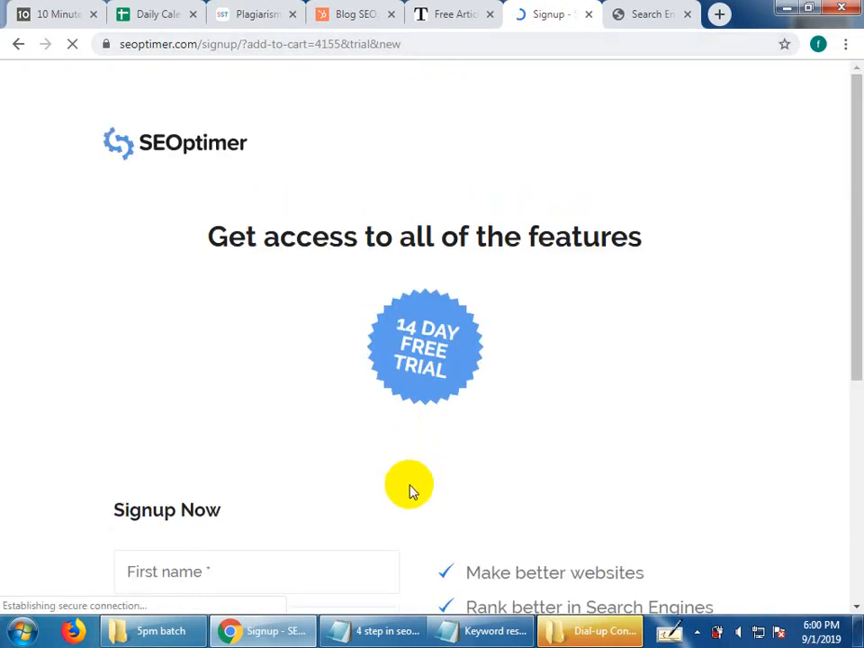
scroll(410, 488, "down", 3)
scroll(392, 471, "down", 2)
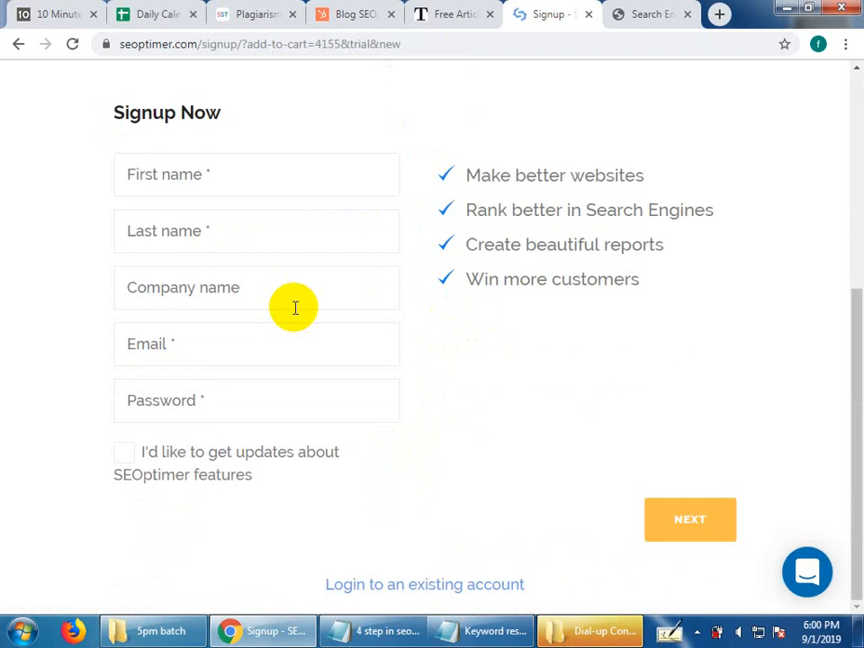
scroll(294, 308, "up", 5)
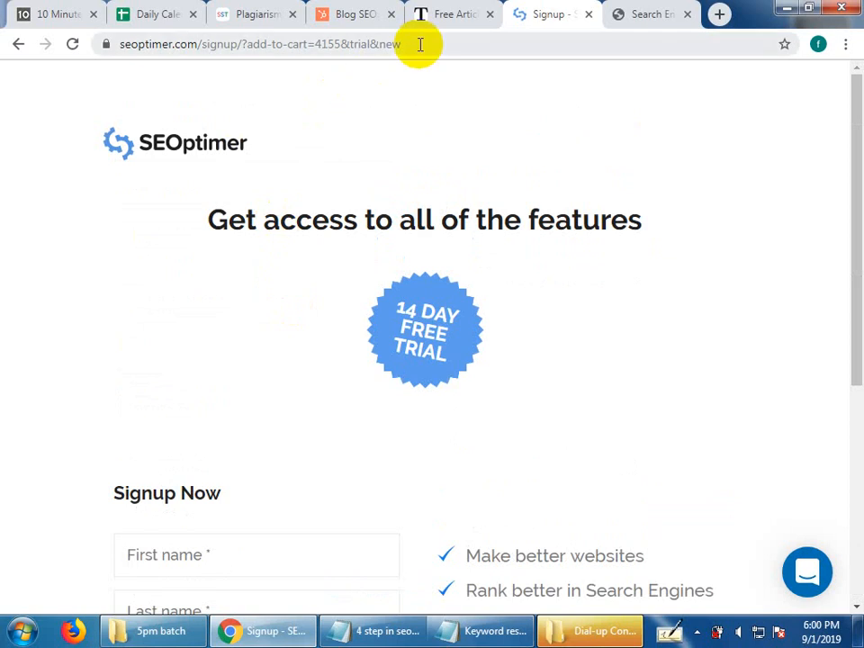
left_click_drag(420, 44, 110, 40)
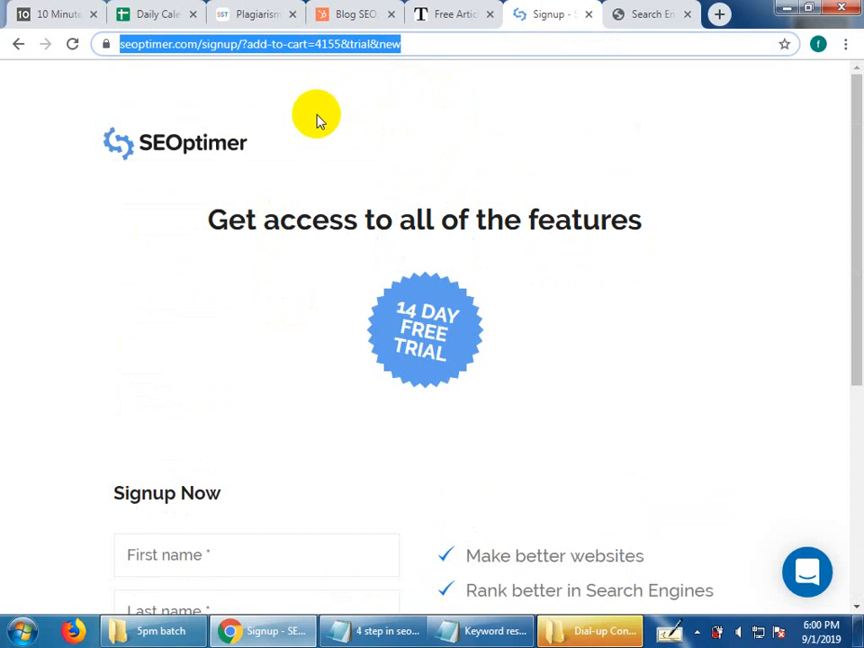
Look over the spun text on the plagiarism checker page.
left_click(183, 9)
left_click(228, 11)
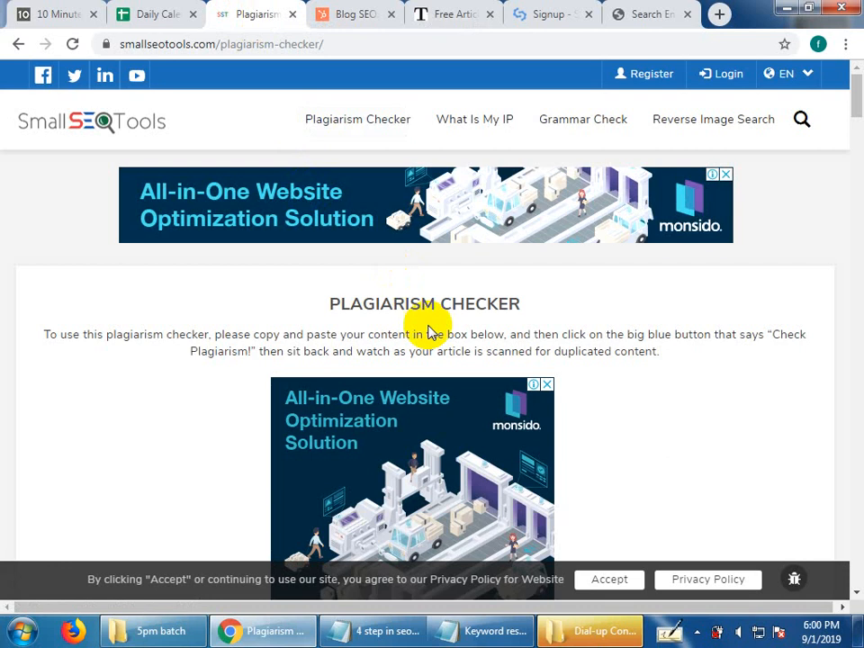
scroll(429, 331, "down", 5)
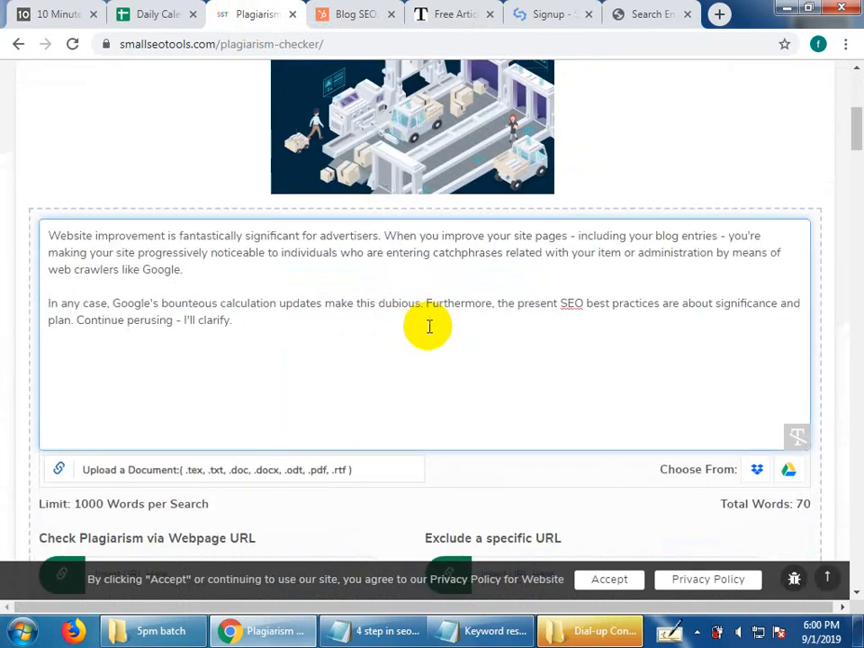
scroll(429, 327, "down", 1)
Return to the SEOptimer signup and go back four pages to the seoptimer.com home page.
left_click(531, 12)
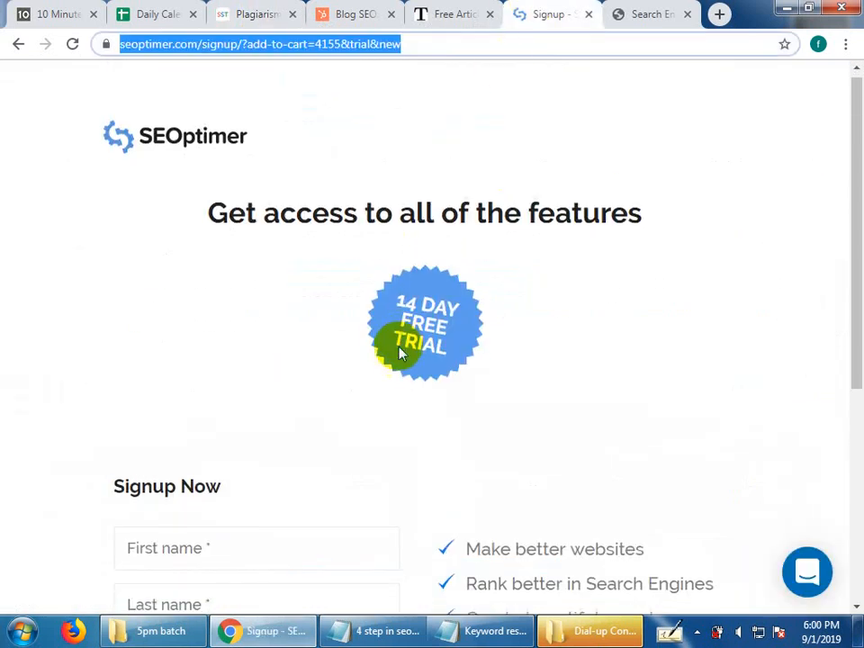
scroll(400, 353, "down", 3)
scroll(399, 351, "up", 1)
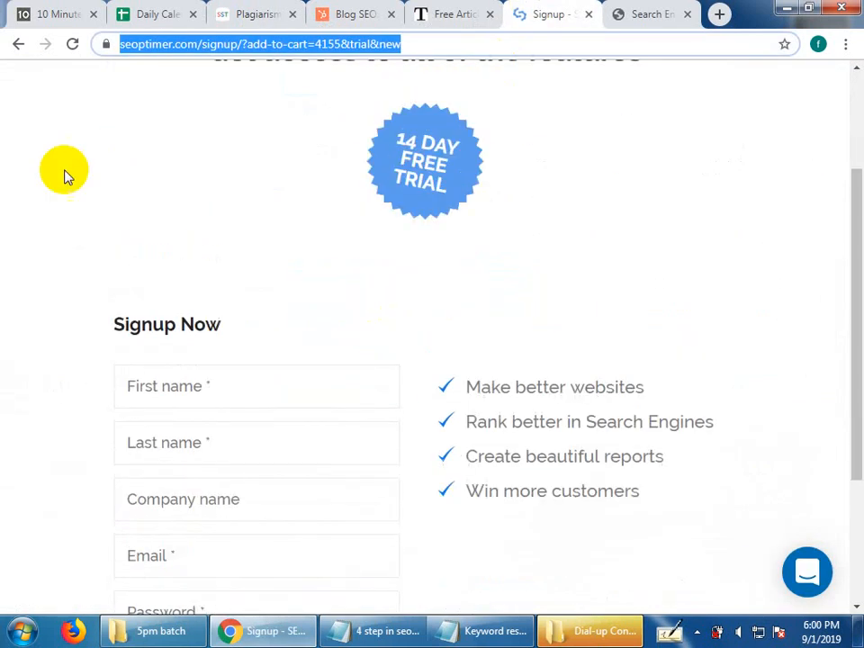
left_click(16, 47)
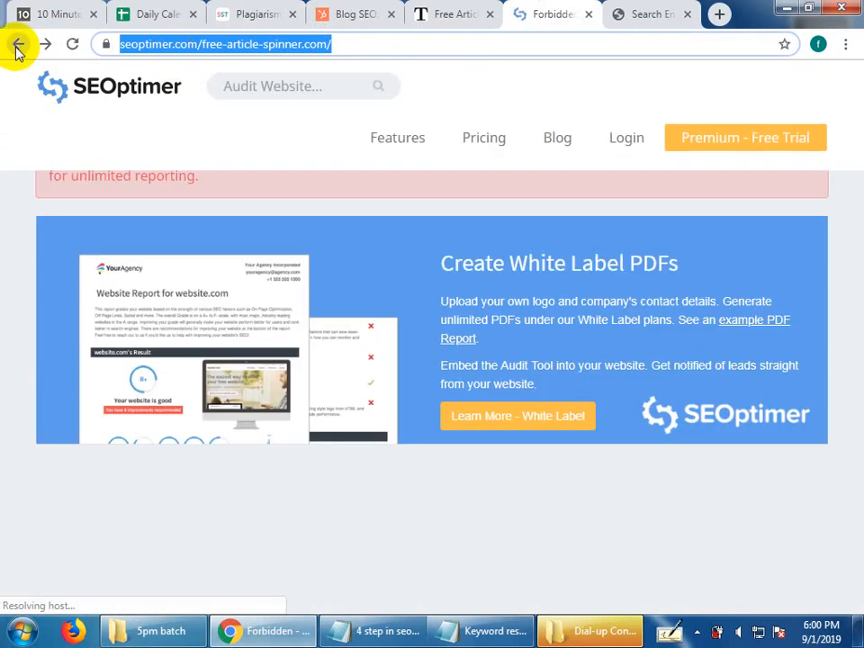
left_click(16, 47)
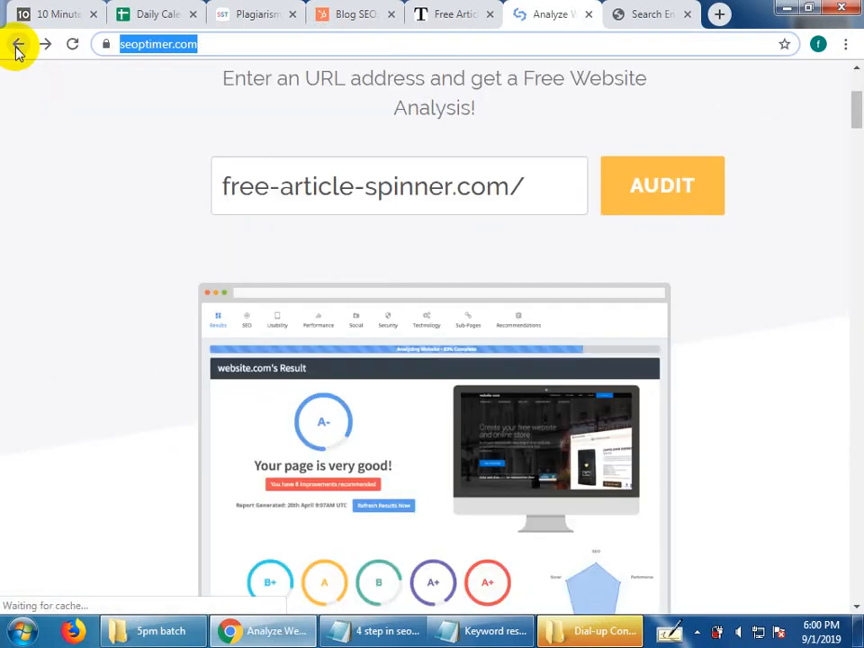
left_click(16, 46)
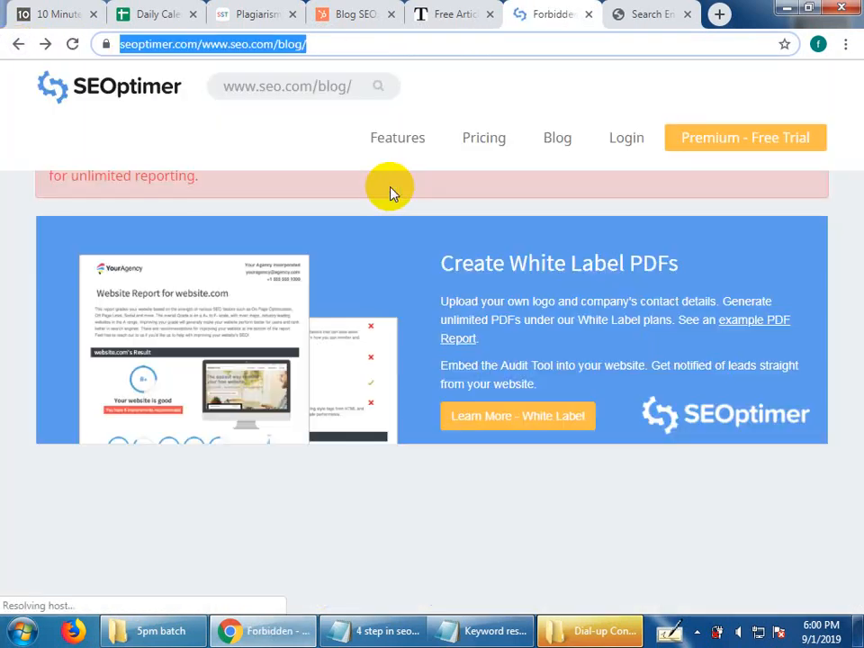
left_click(16, 45)
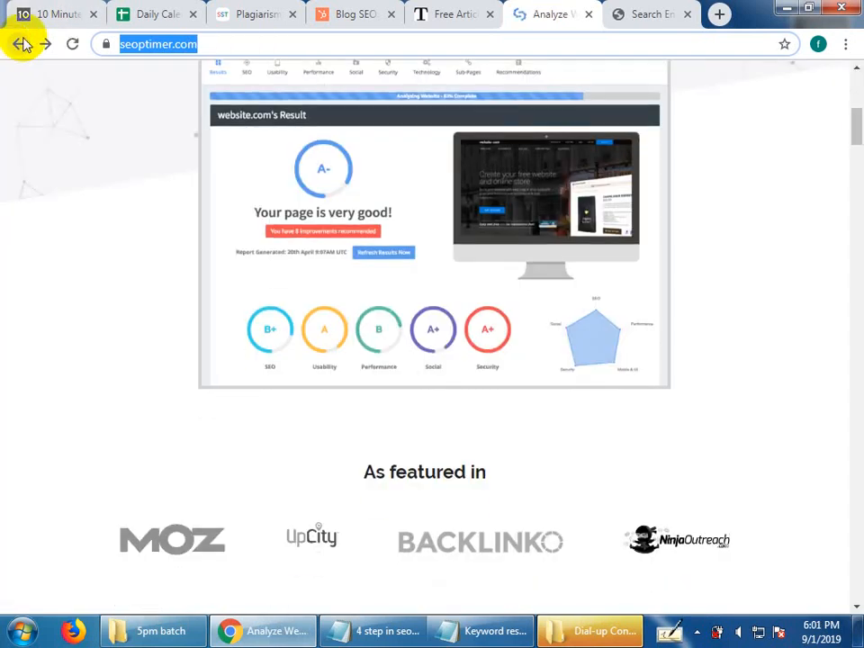
Go back to the Google 'seo audit' results and open Sitechecker's free SEO score page in a new tab.
left_click(20, 44)
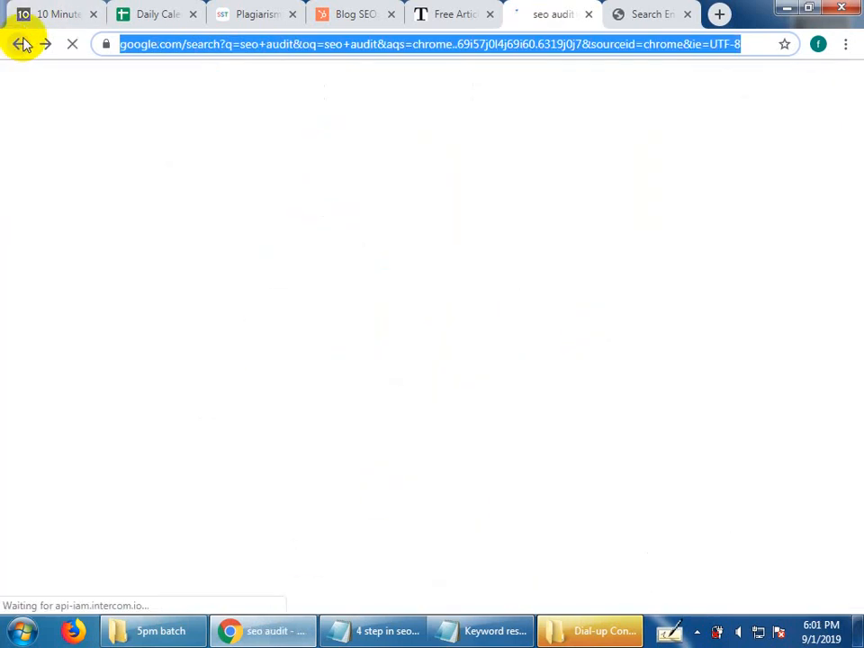
scroll(223, 450, "down", 3)
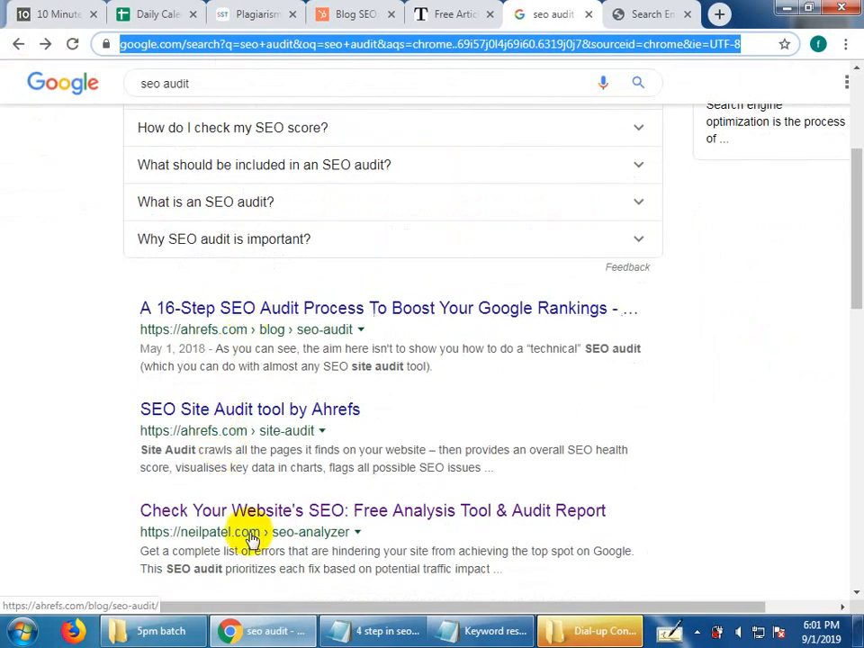
scroll(247, 544, "down", 3)
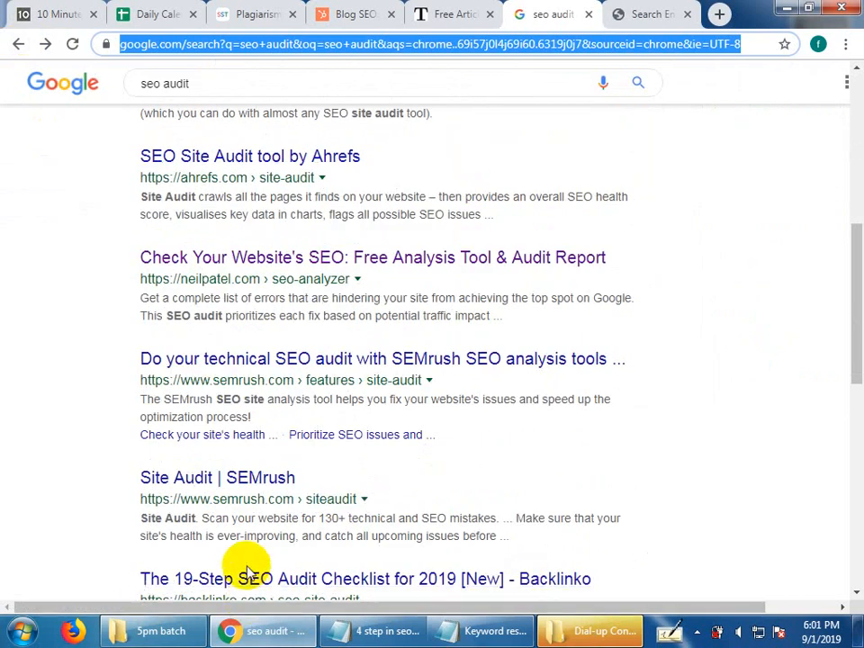
scroll(253, 498, "down", 1)
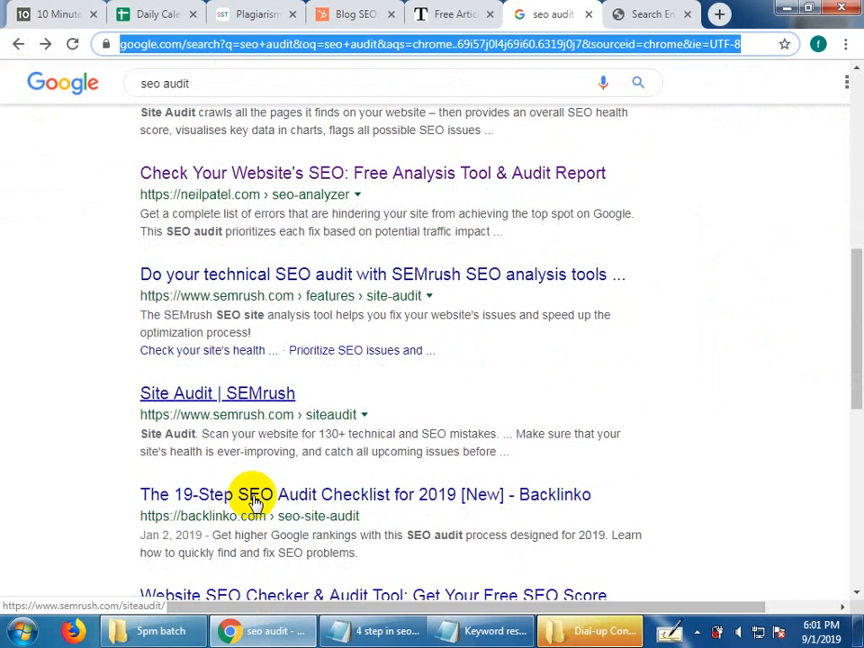
scroll(251, 500, "down", 1)
right_click(247, 517)
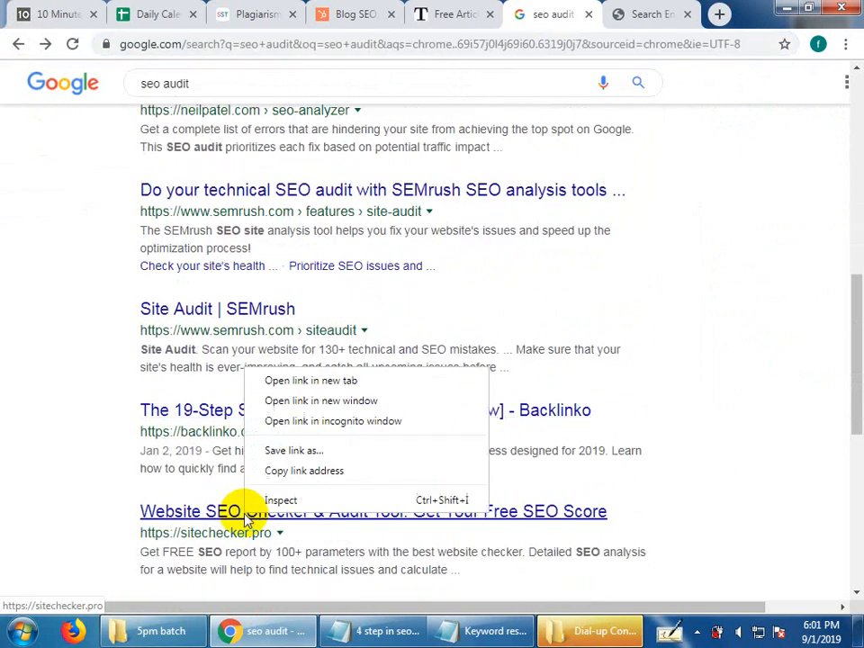
left_click(349, 392)
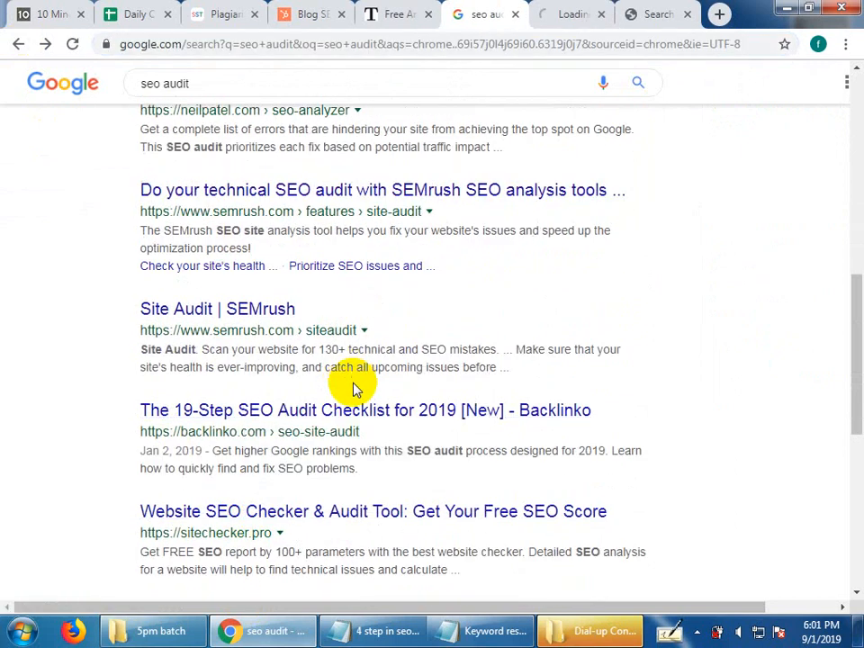
left_click(553, 11)
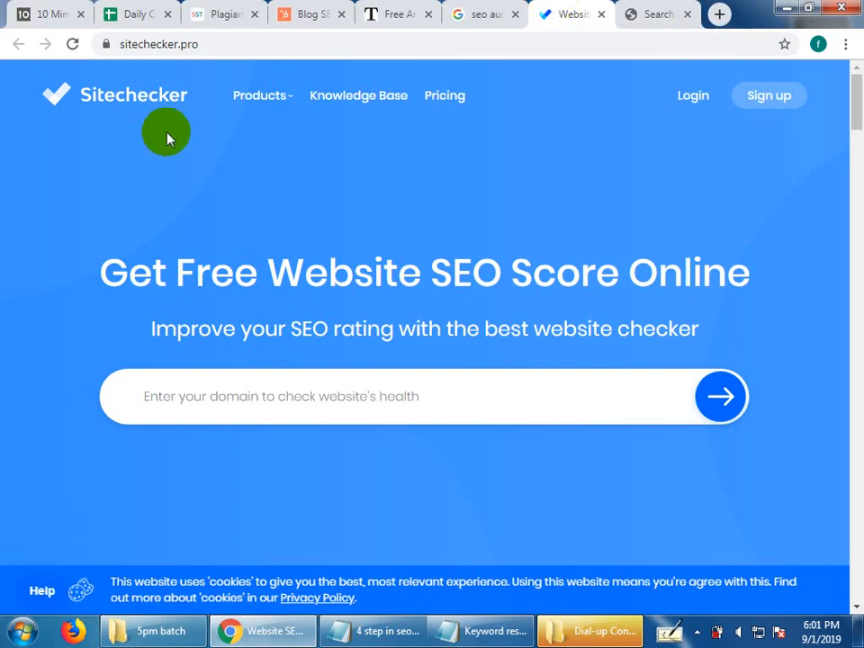
left_click(310, 9)
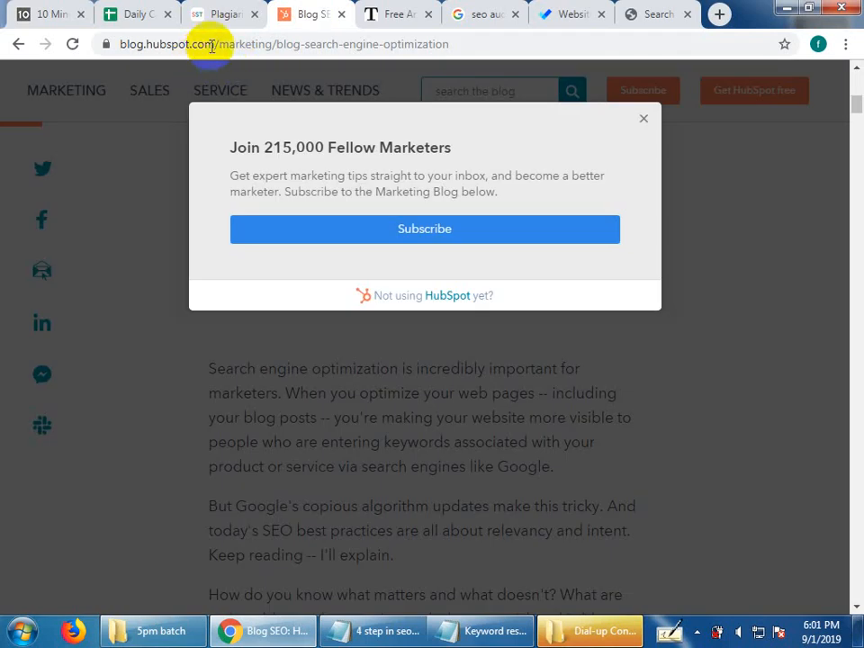
left_click_drag(120, 43, 183, 44)
right_click(183, 44)
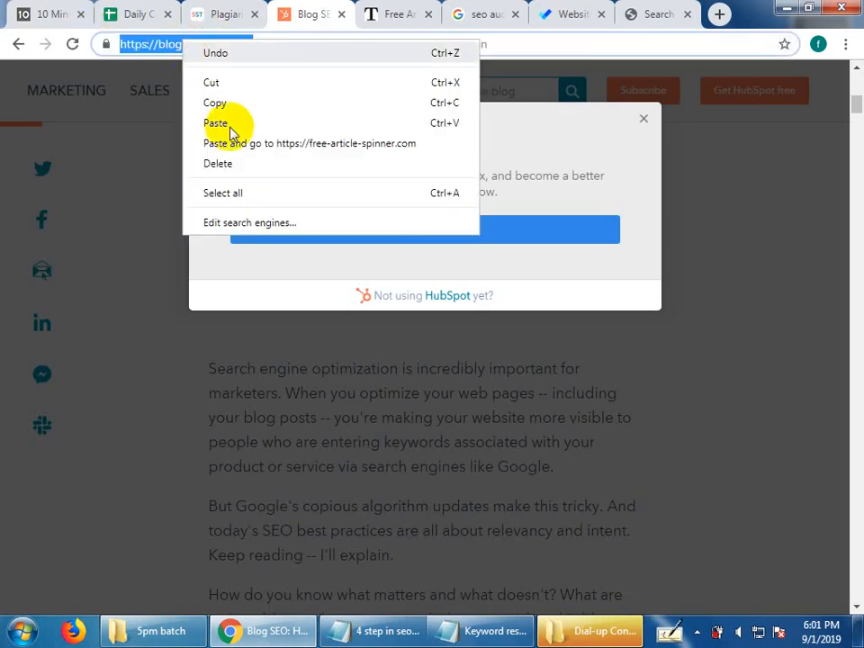
left_click(233, 104)
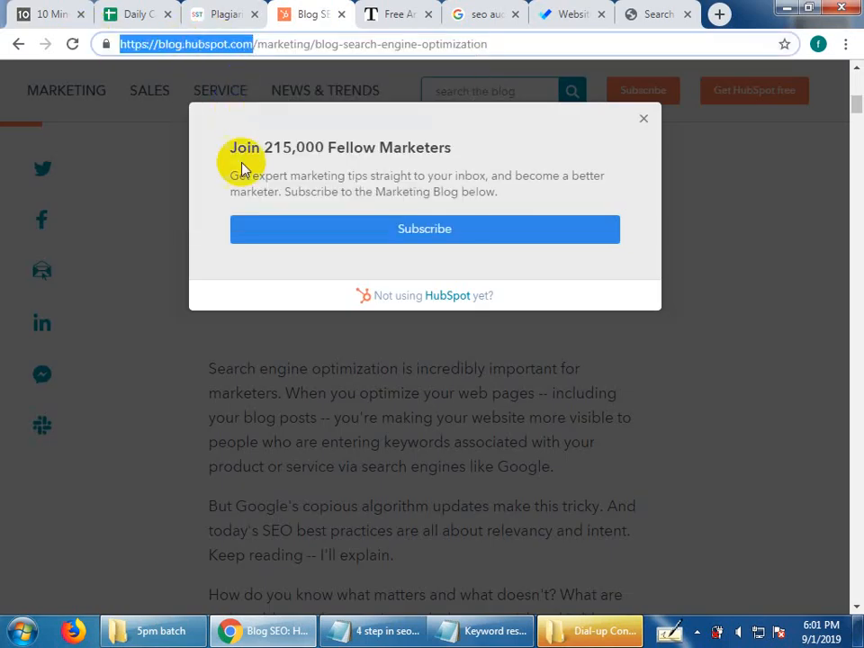
left_click(576, 12)
right_click(350, 385)
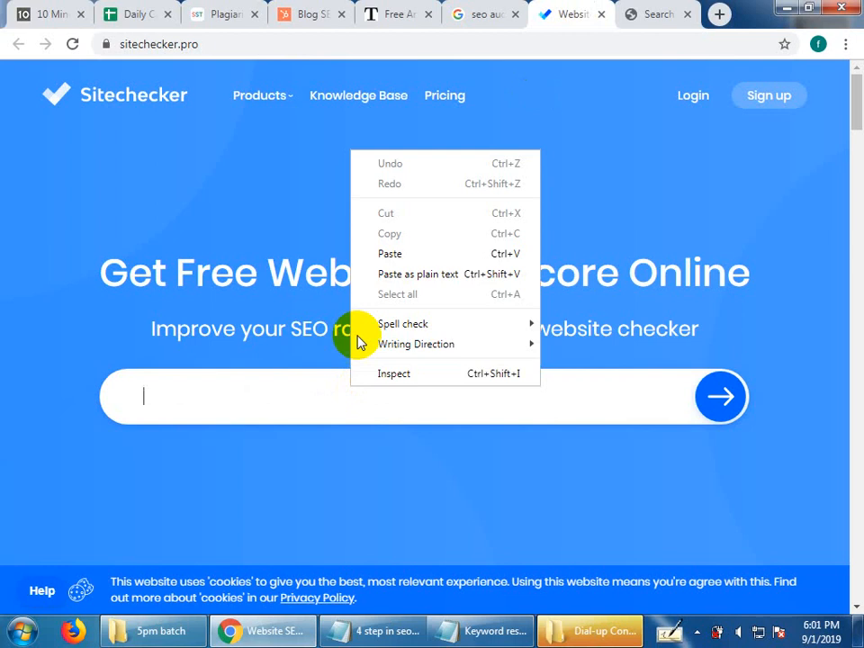
left_click(393, 254)
left_click(711, 397)
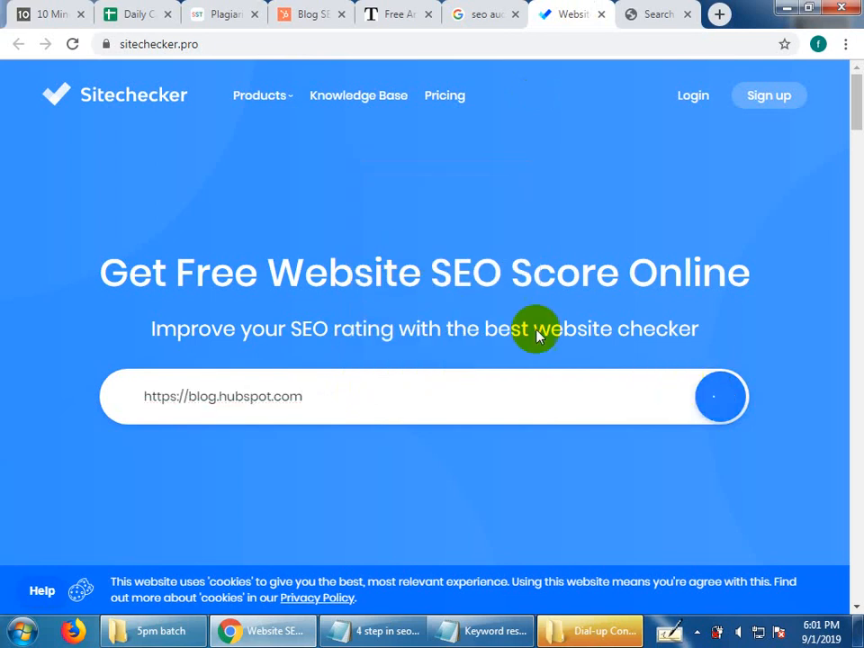
scroll(405, 519, "down", 3)
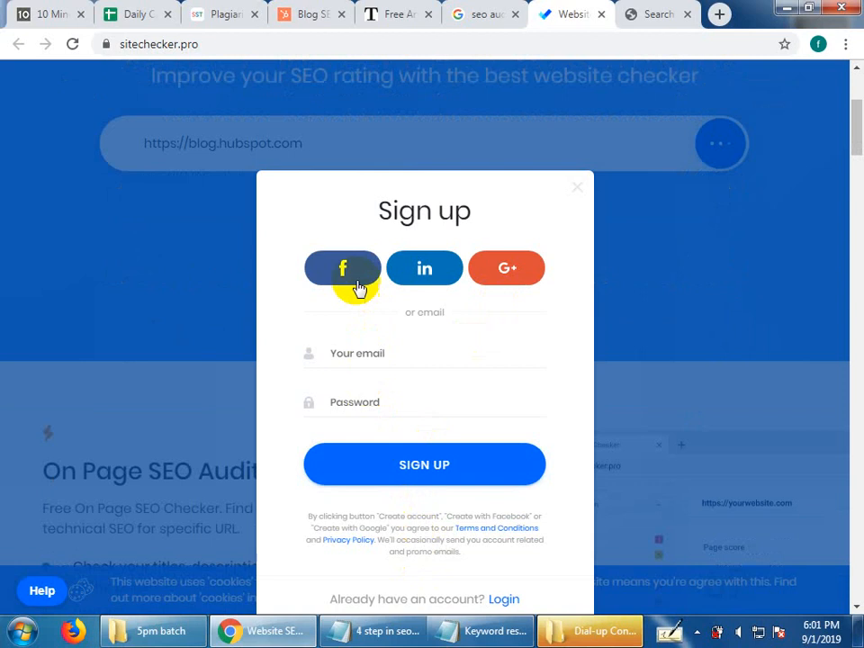
Choose Facebook sign-up on Sitechecker and attempt the Facebook login.
left_click(356, 273)
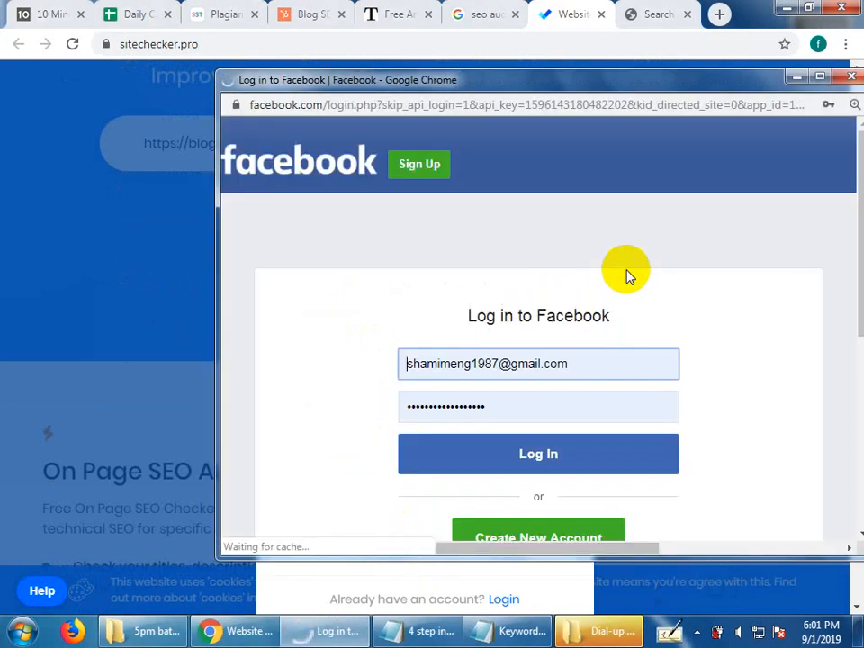
left_click(550, 461)
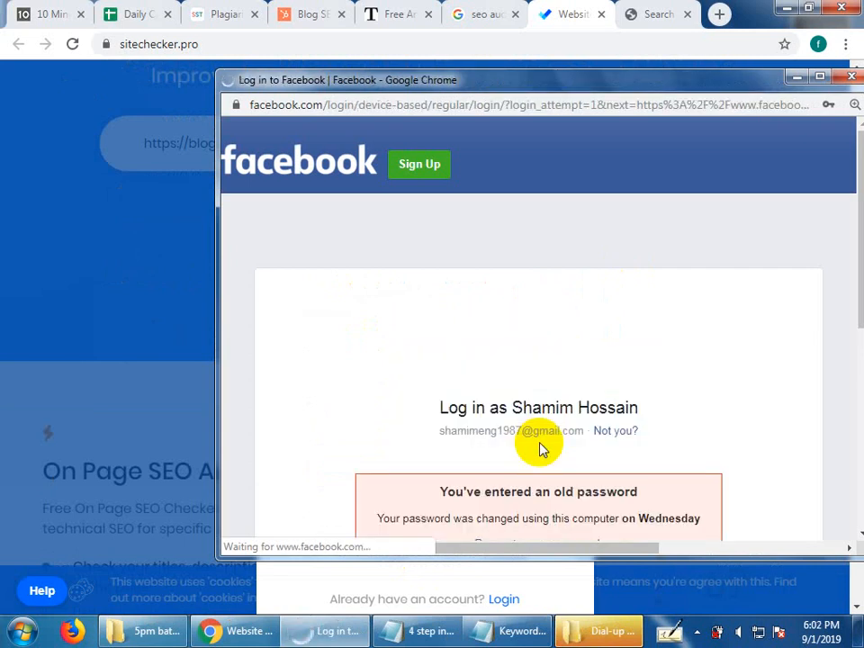
scroll(541, 449, "down", 3)
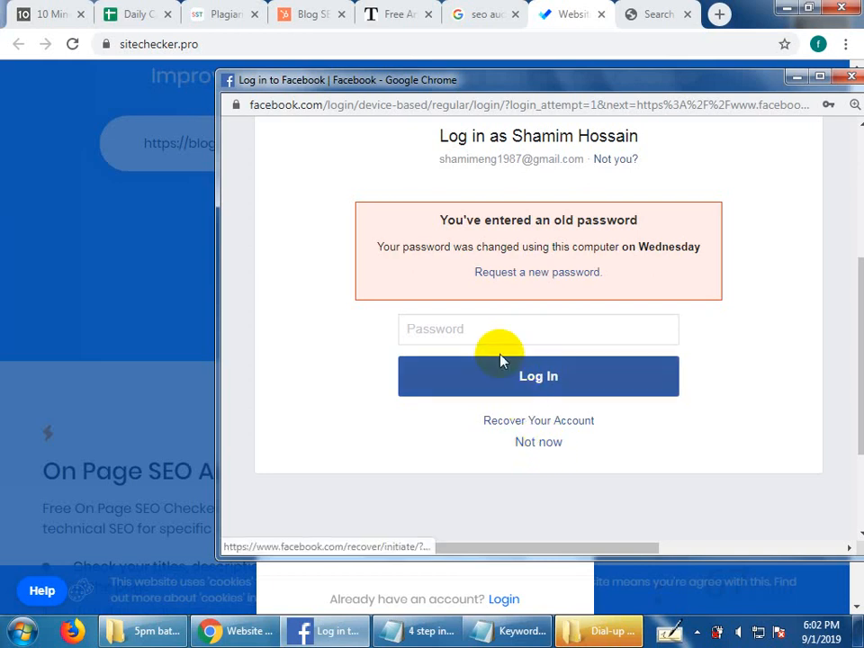
Retry the Facebook login with the saved password, then close the login help window.
left_click(496, 331)
left_click(484, 380)
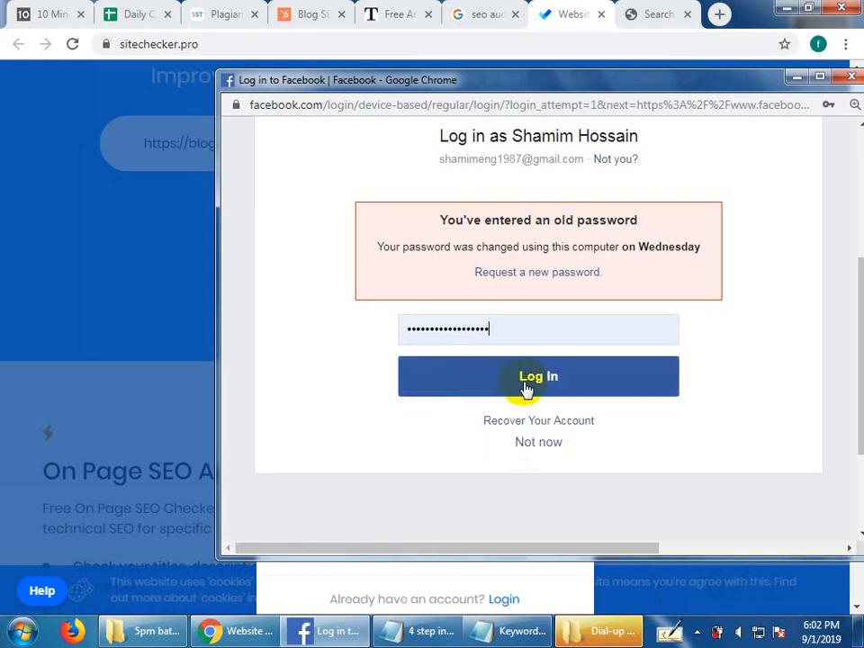
left_click(524, 385)
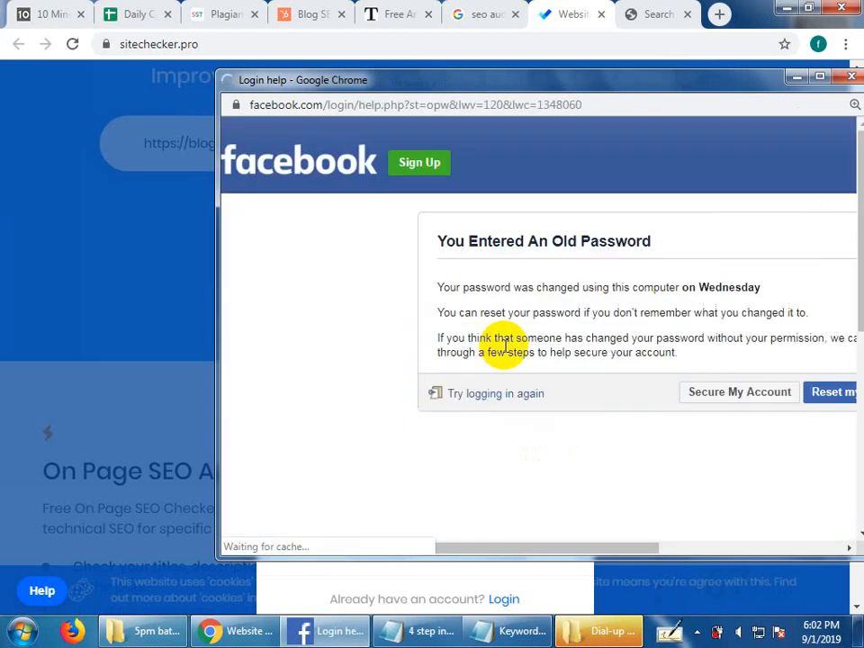
left_click_drag(633, 74, 216, 106)
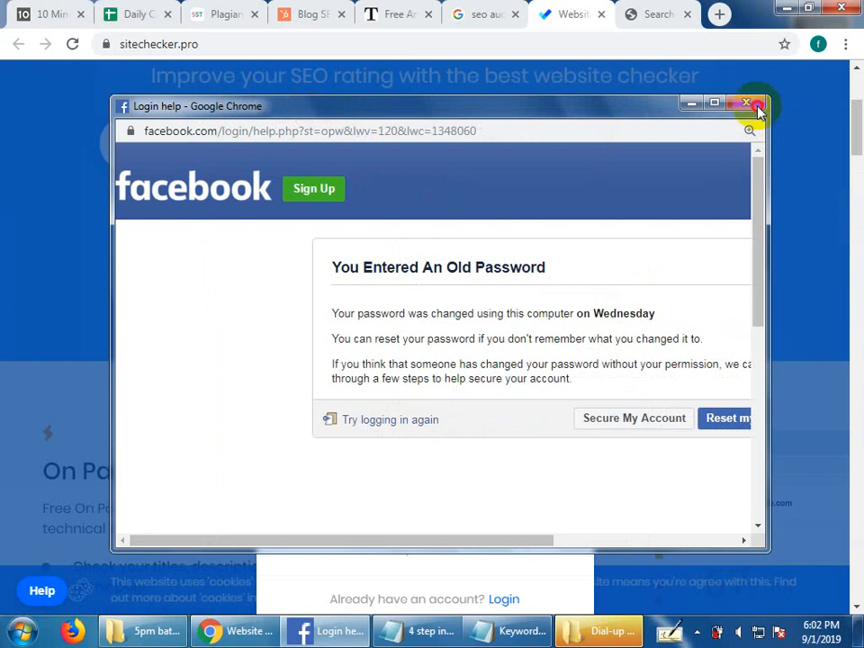
left_click(756, 105)
Try submitting Sitechecker's sign-up form and focus its e-mail field.
scroll(423, 491, "down", 3)
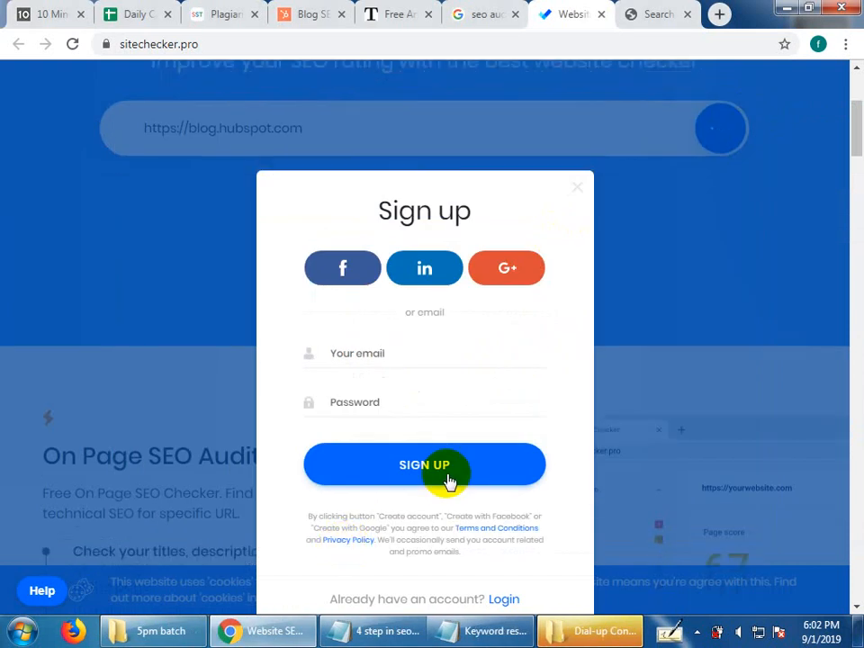
left_click(419, 451)
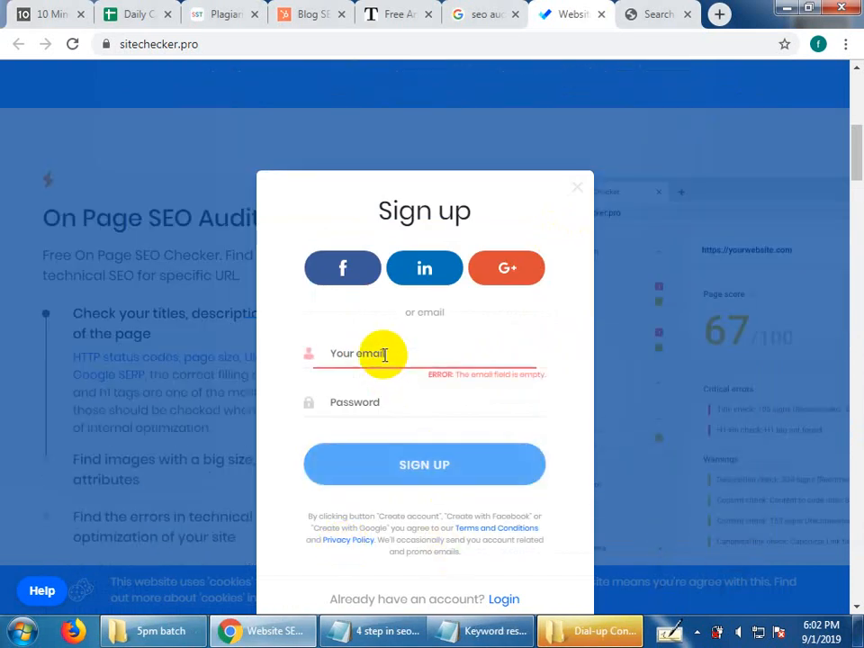
left_click(386, 353)
left_click(391, 354)
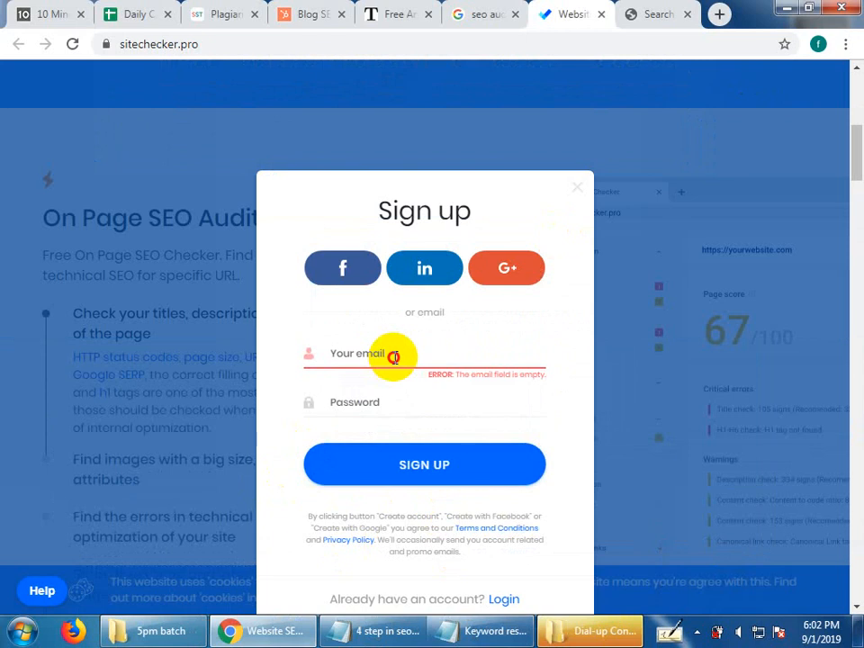
Recover the expired 10 Minute Mail address, copy it, and return to the sign-up form.
left_click(57, 16)
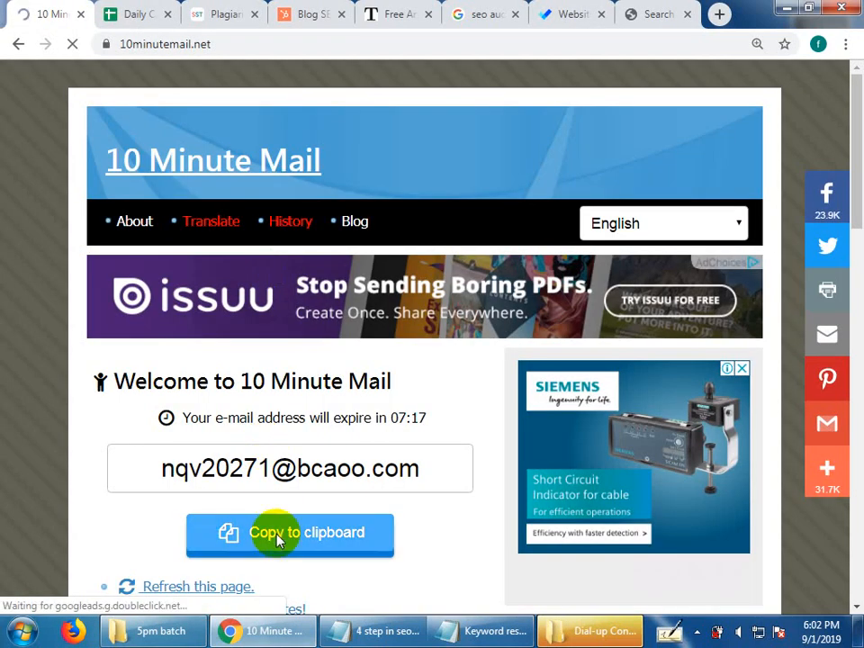
double_click(278, 544)
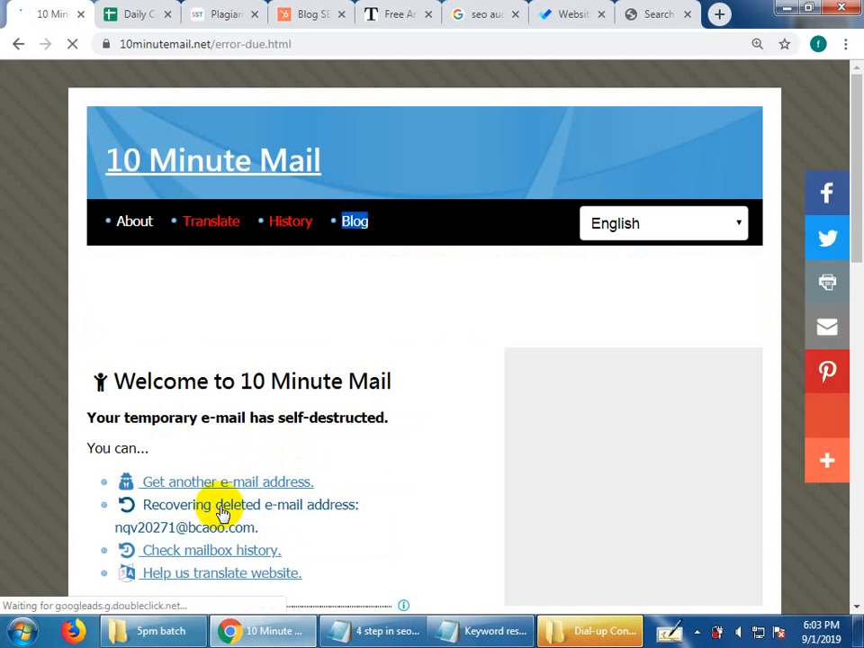
left_click(222, 512)
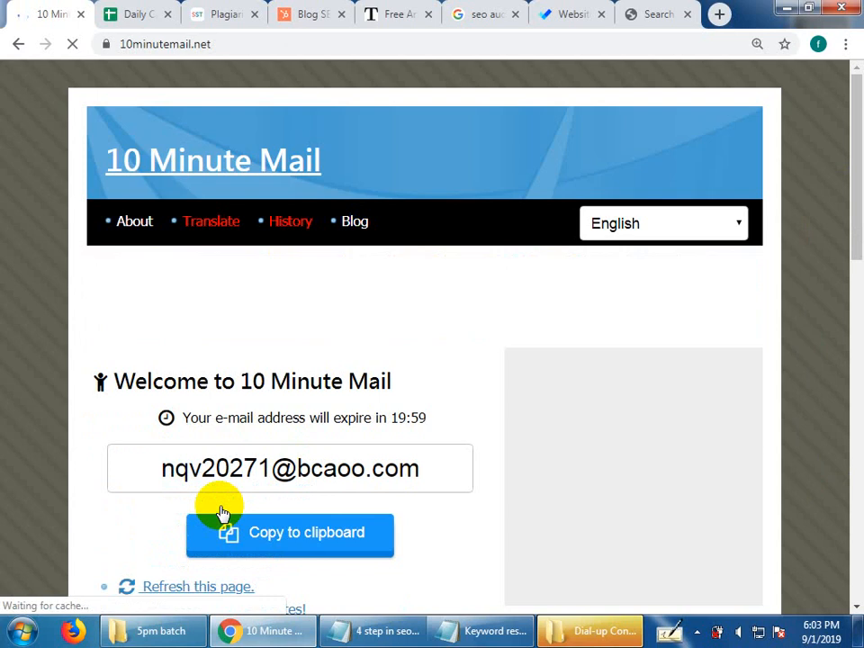
left_click(300, 540)
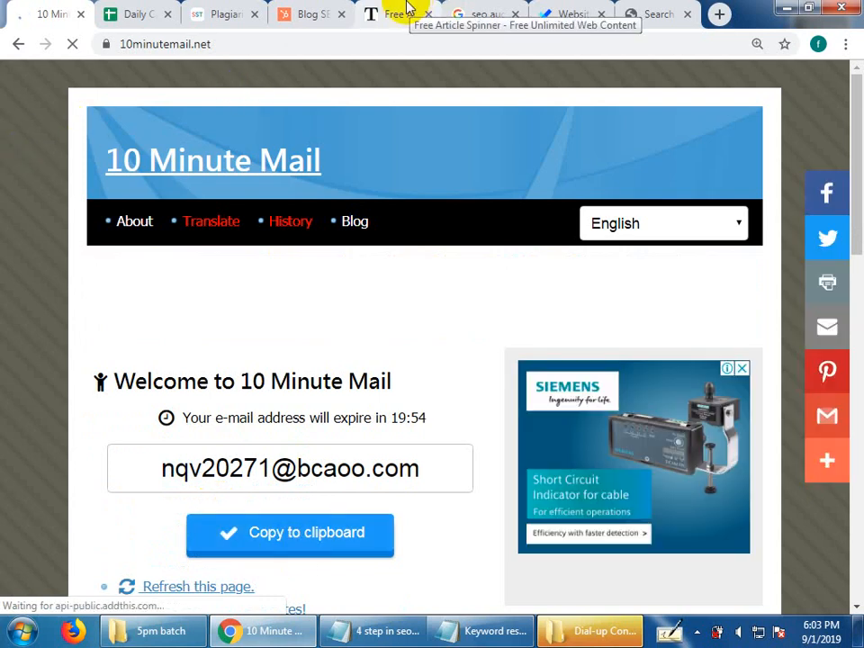
left_click(571, 15)
right_click(365, 360)
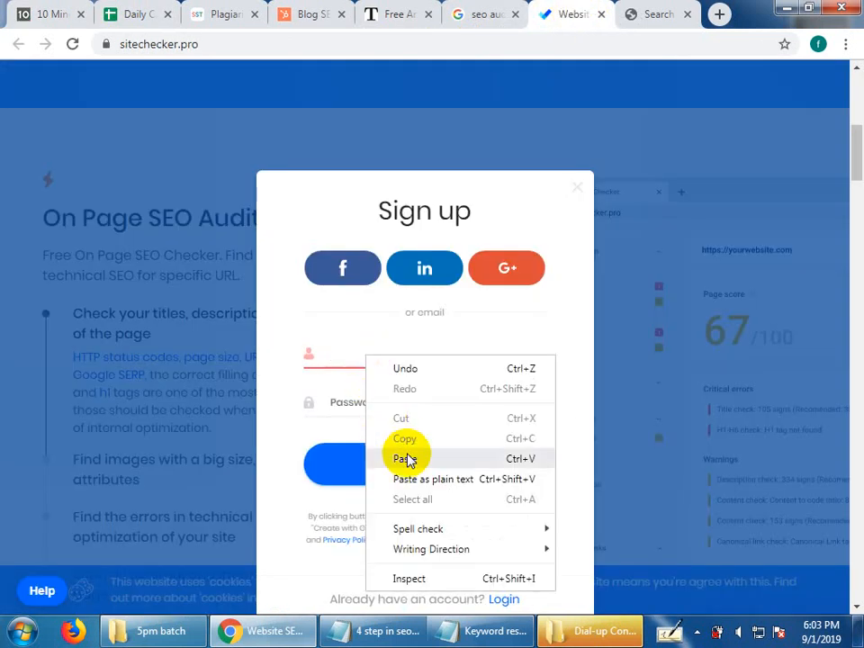
Paste the temporary address into the e-mail field and move the desktop windows aside.
left_click(406, 458)
left_click(374, 400)
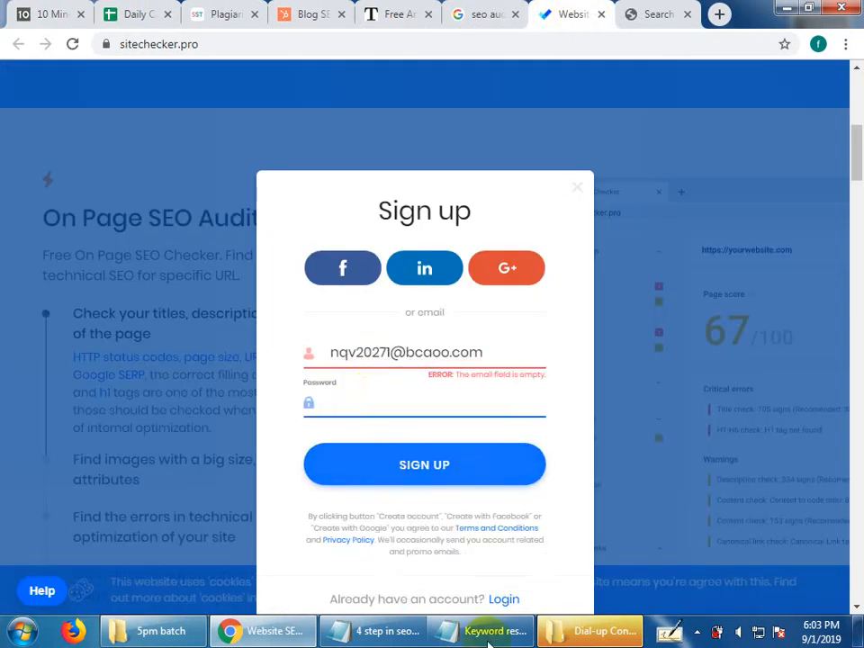
left_click(486, 631)
scroll(396, 408, "down", 1)
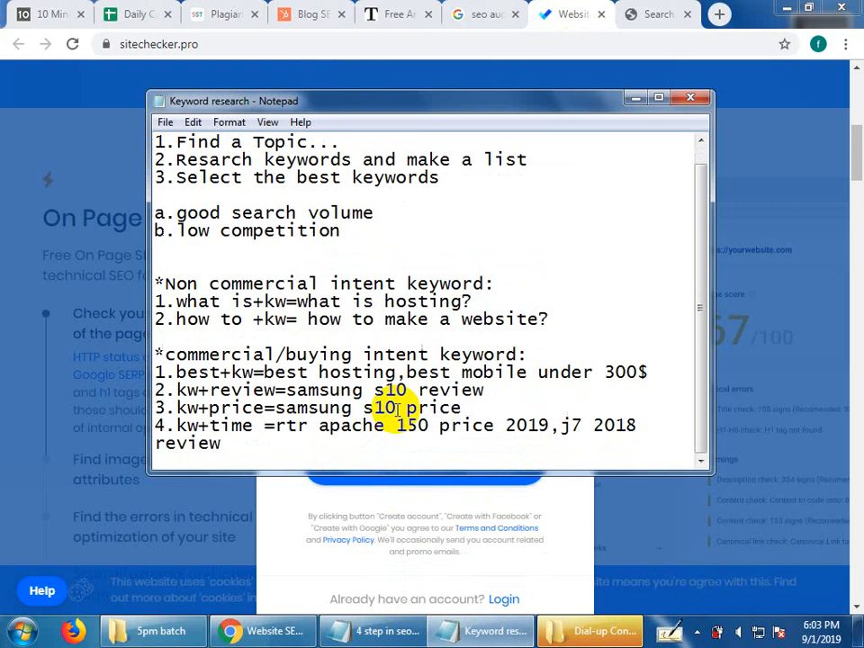
scroll(396, 419, "up", 1)
left_click(787, 7)
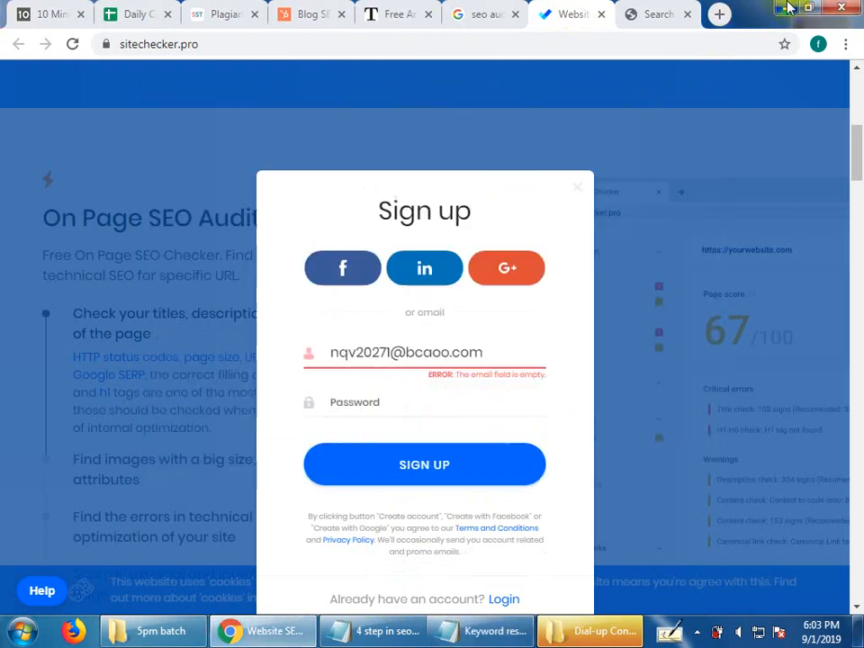
left_click_drag(477, 109, 456, 390)
left_click(486, 292)
left_click_drag(514, 158, 515, 329)
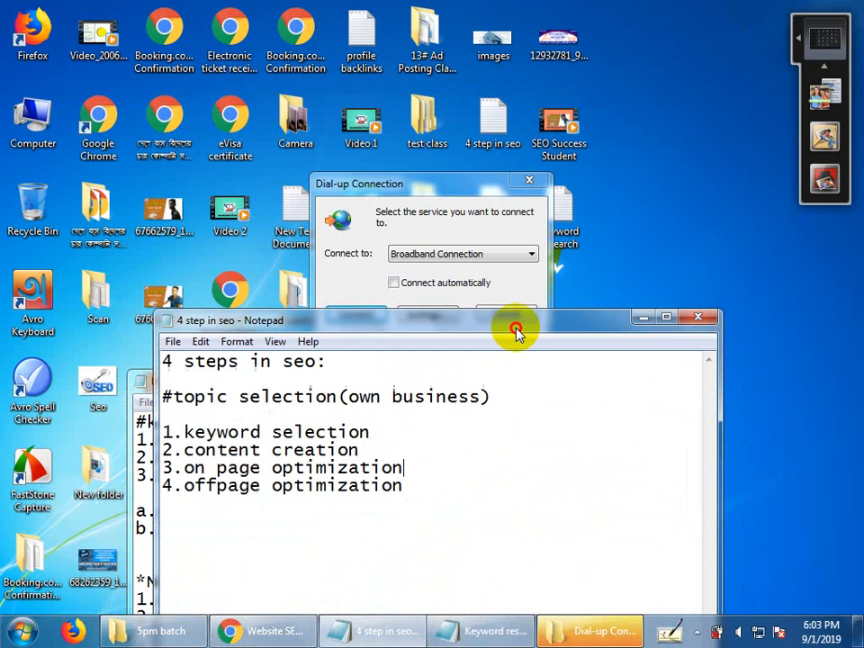
left_click_drag(498, 186, 487, 462)
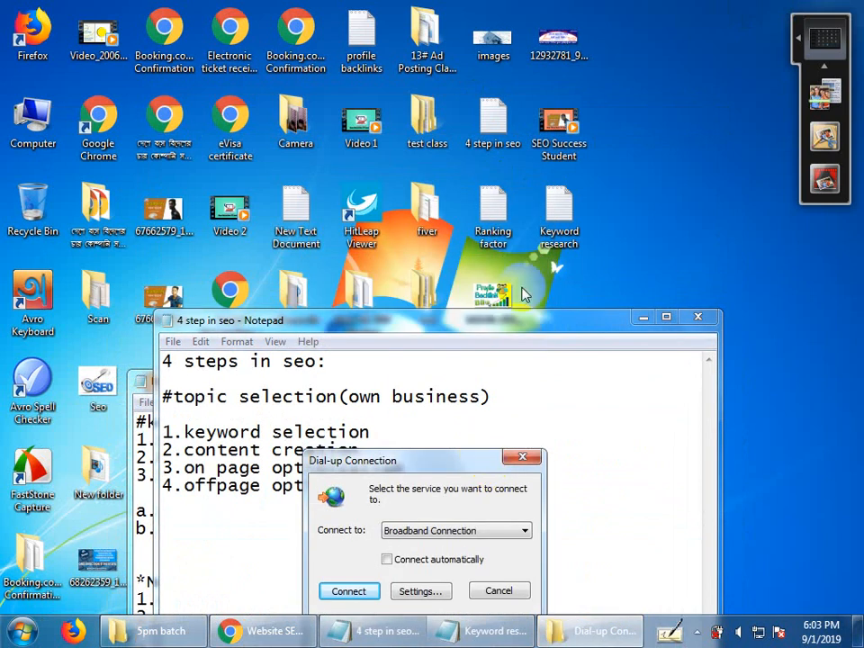
Open the Ranking factor note and select the saved password line.
left_click(496, 236)
double_click(496, 236)
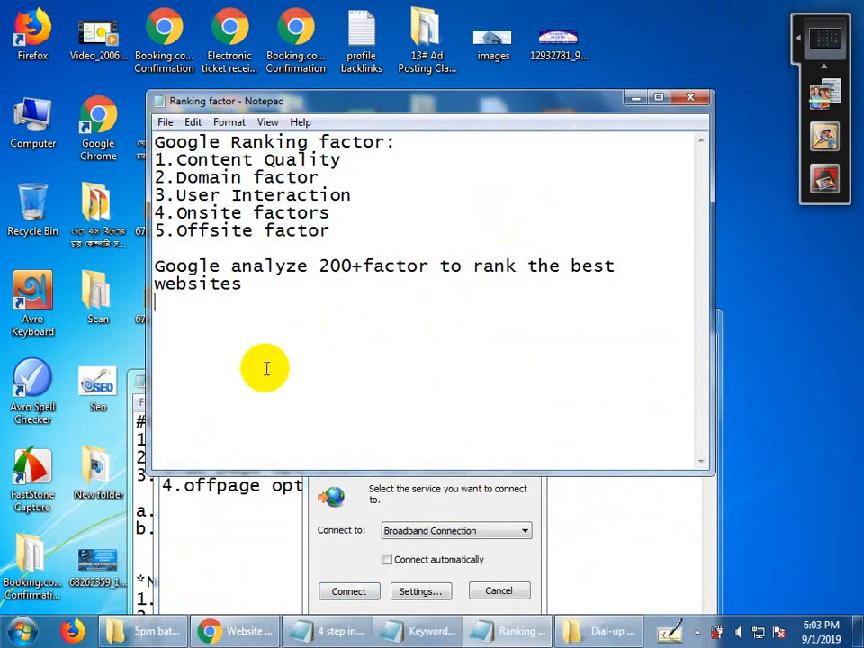
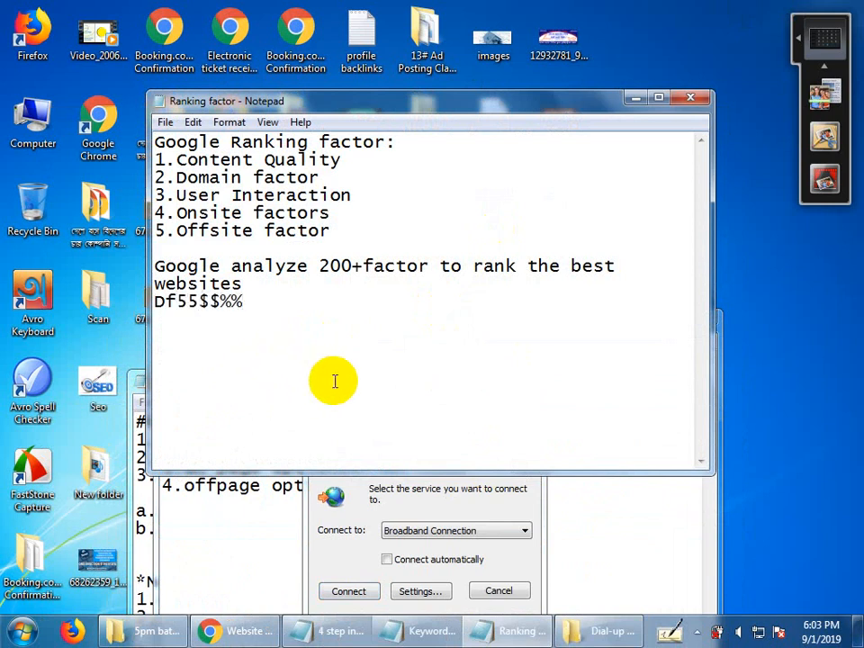
left_click_drag(279, 309, 155, 302)
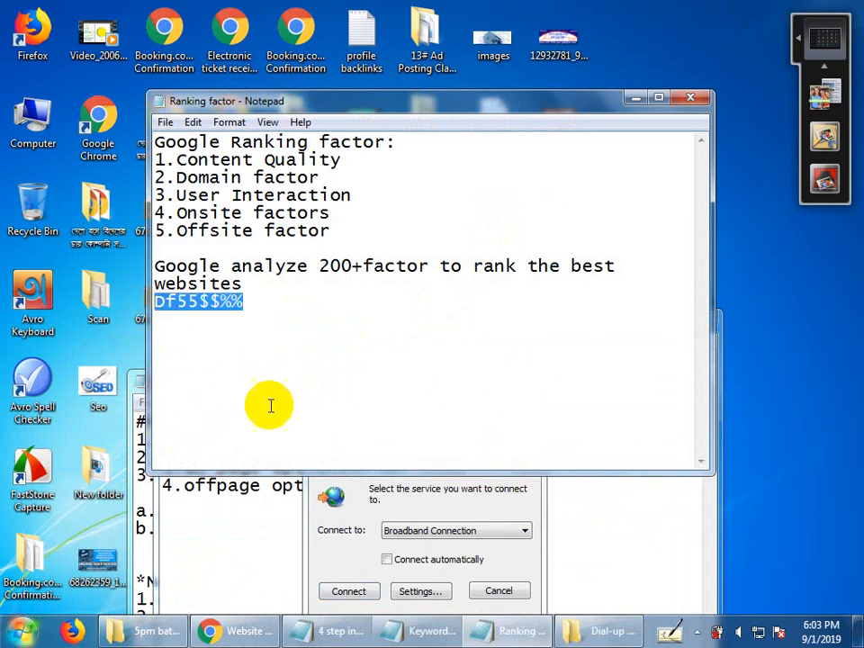
Paste the saved password into Sitechecker's Password field and submit the sign-up.
left_click(272, 557)
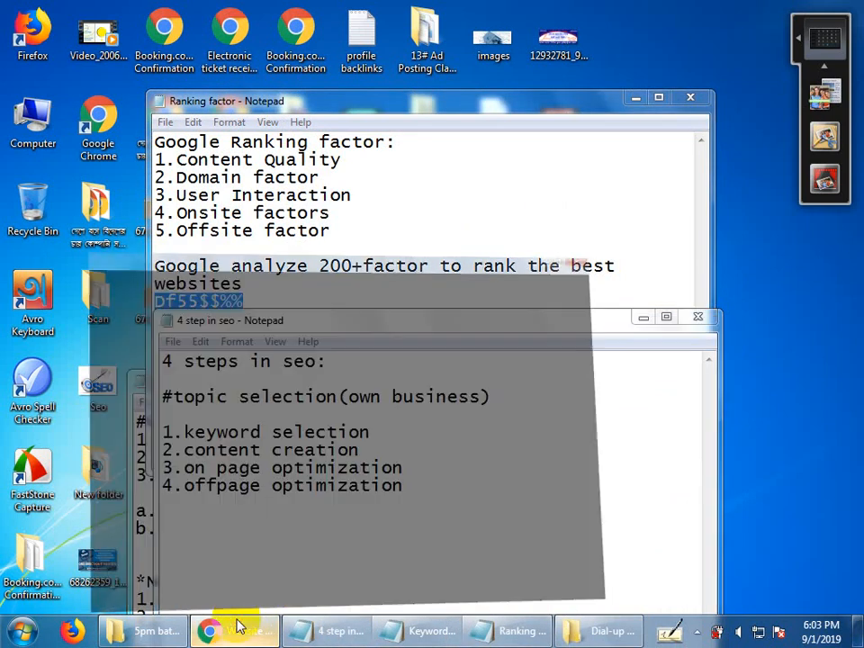
left_click(238, 628)
left_click(389, 410)
key("ctrl+v")
left_click(410, 467)
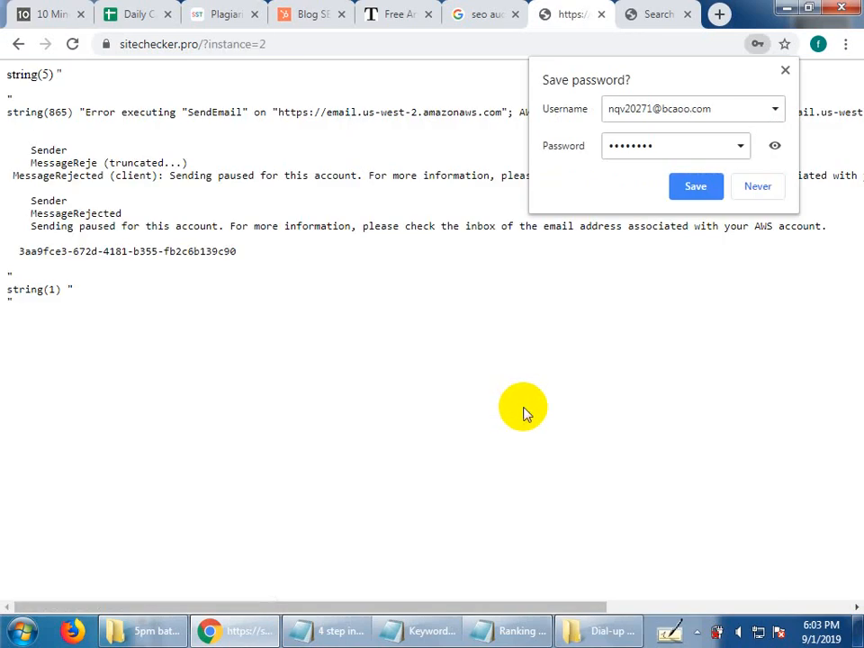
Decline saving the password and reload sitechecker.pro without the /?instance=2 suffix.
left_click(760, 185)
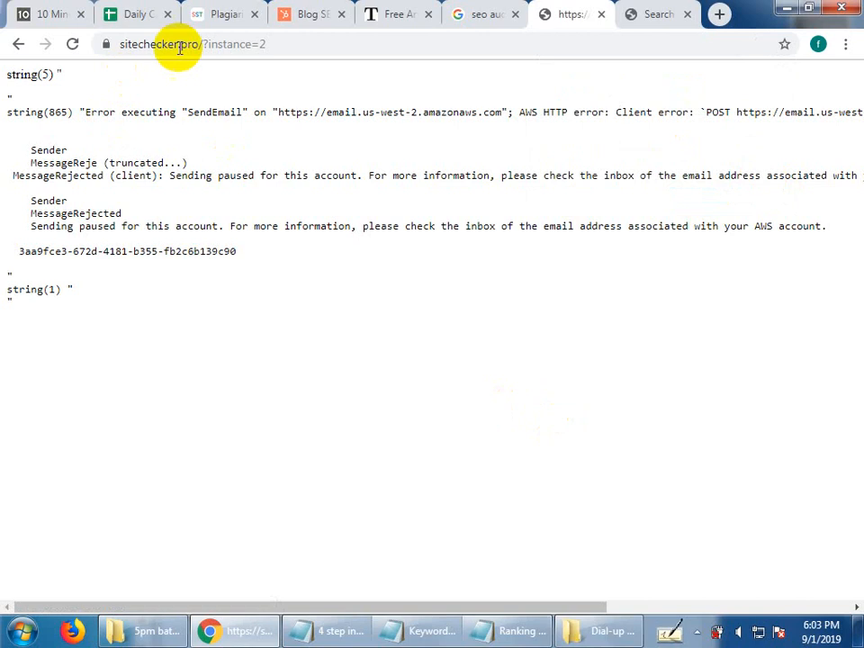
left_click(315, 44)
left_click(335, 47, "shift")
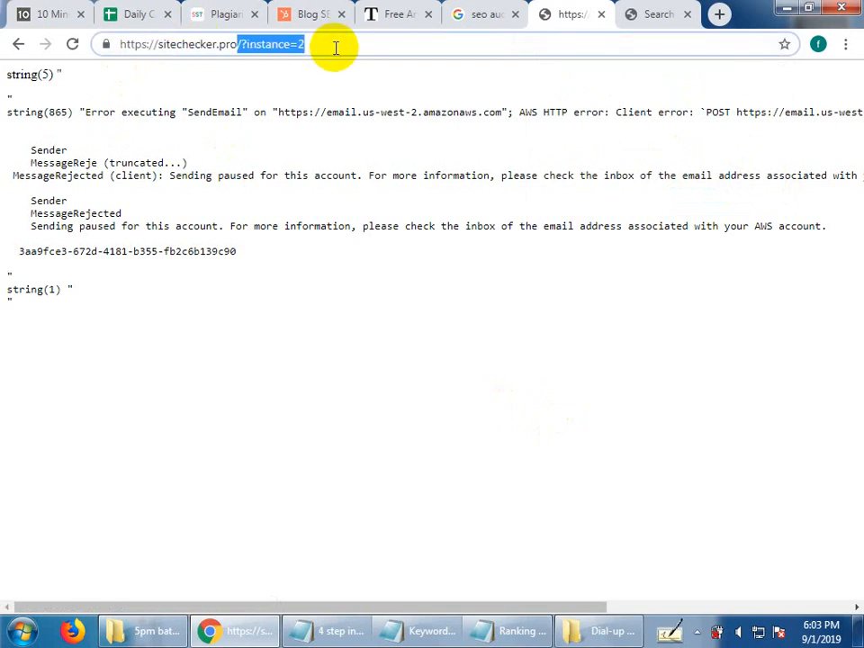
key("BackSpace")
key("Return")
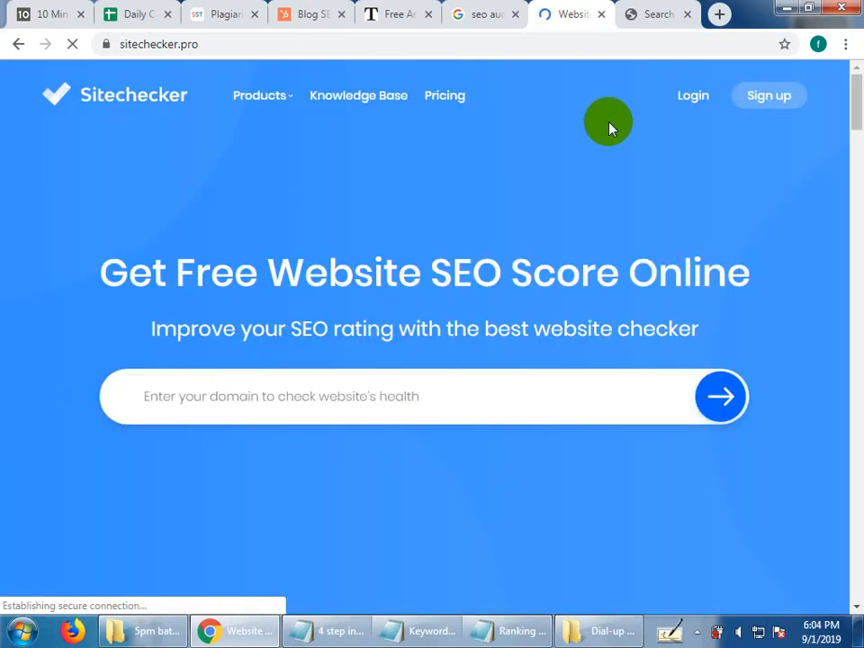
Glance over 10 Minute Mail and Sitechecker, then bring up the Daily Calendar – Fiverr spreadsheet.
left_click(47, 7)
scroll(351, 402, "down", 5)
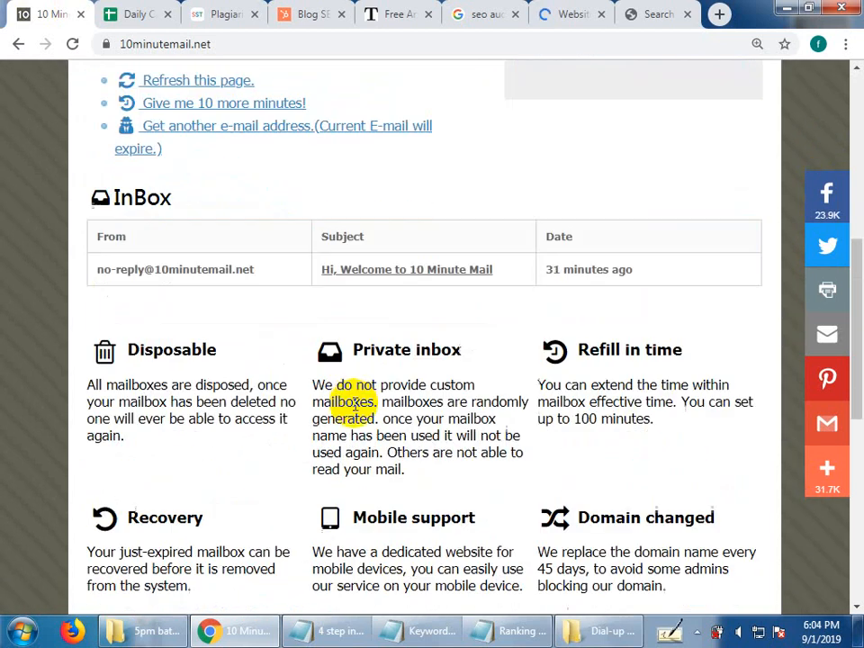
scroll(343, 390, "up", 2)
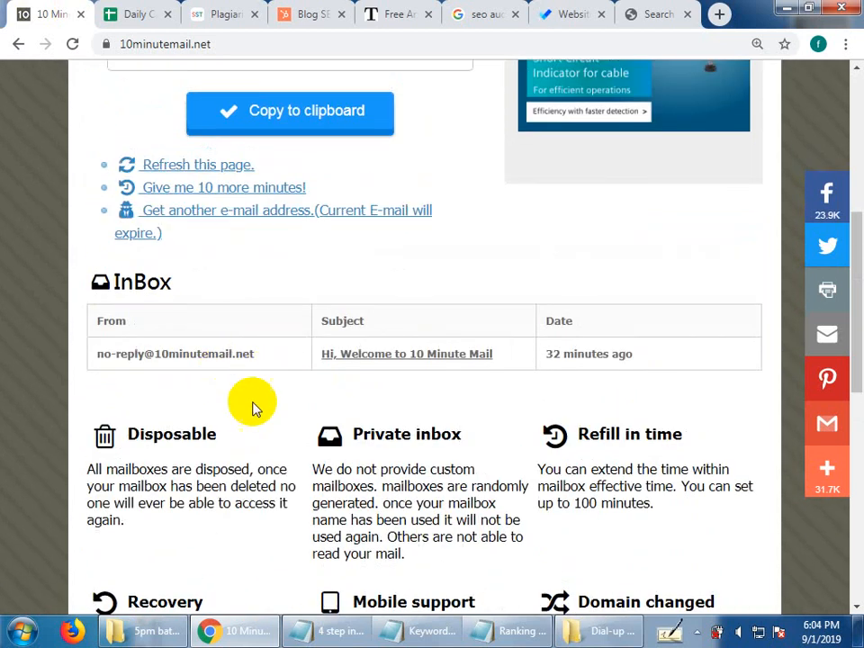
left_click(572, 12)
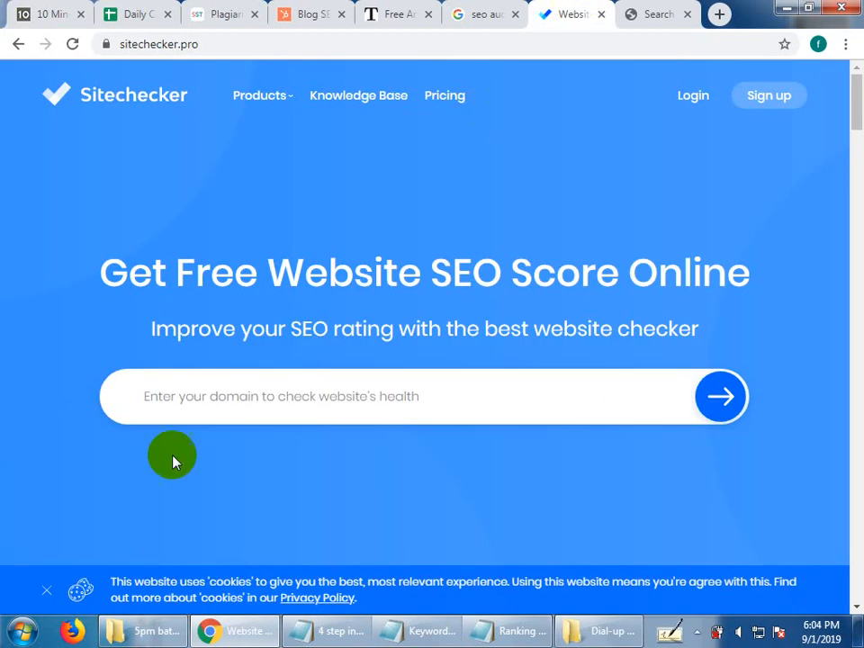
left_click(56, 12)
left_click(131, 11)
left_click(27, 12)
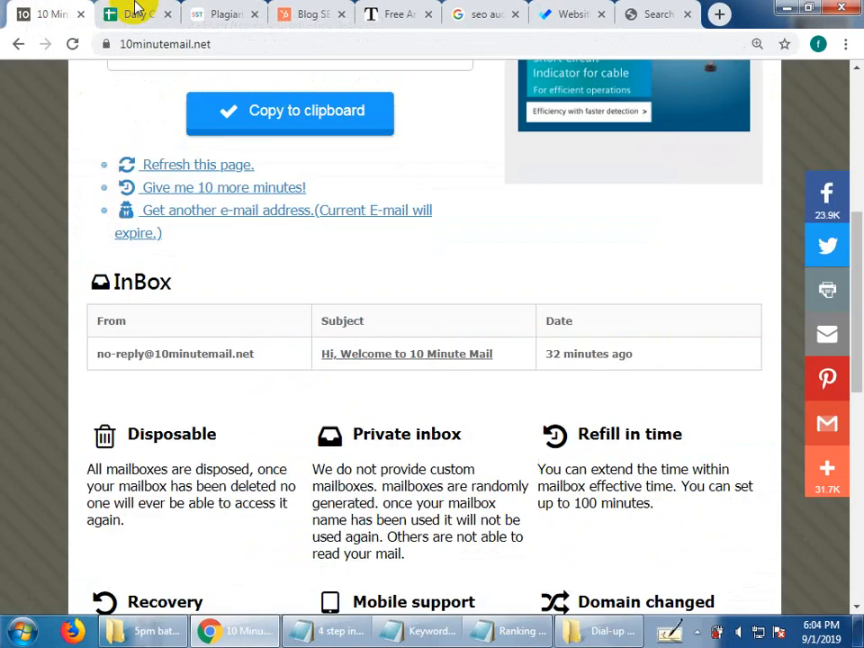
key("ctrl+Tab")
scroll(379, 479, "down", 2)
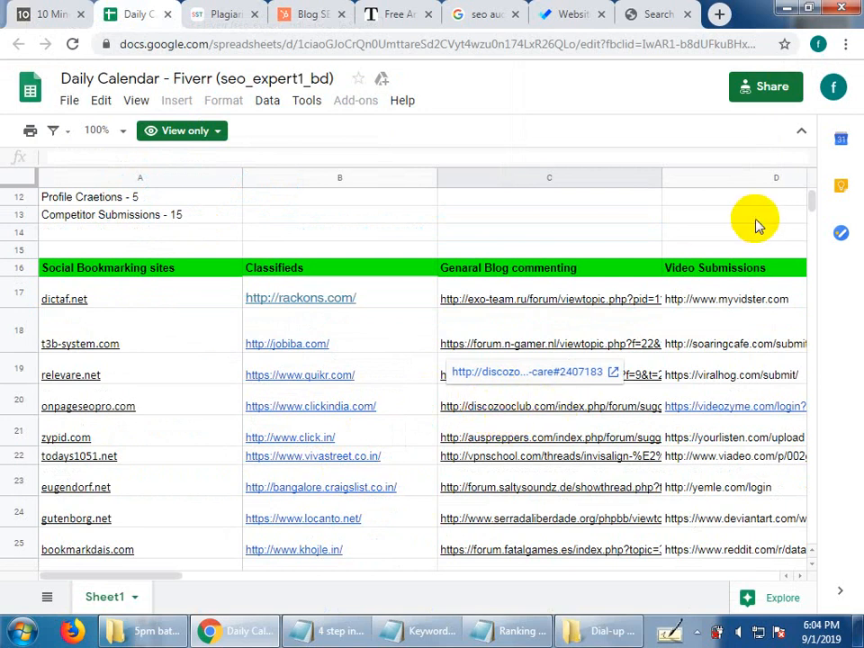
Scroll the Daily Calendar sheet to the blog-commenting rows, select column C, and return to Sitechecker.
left_click(815, 198)
left_click_drag(814, 197, 816, 201)
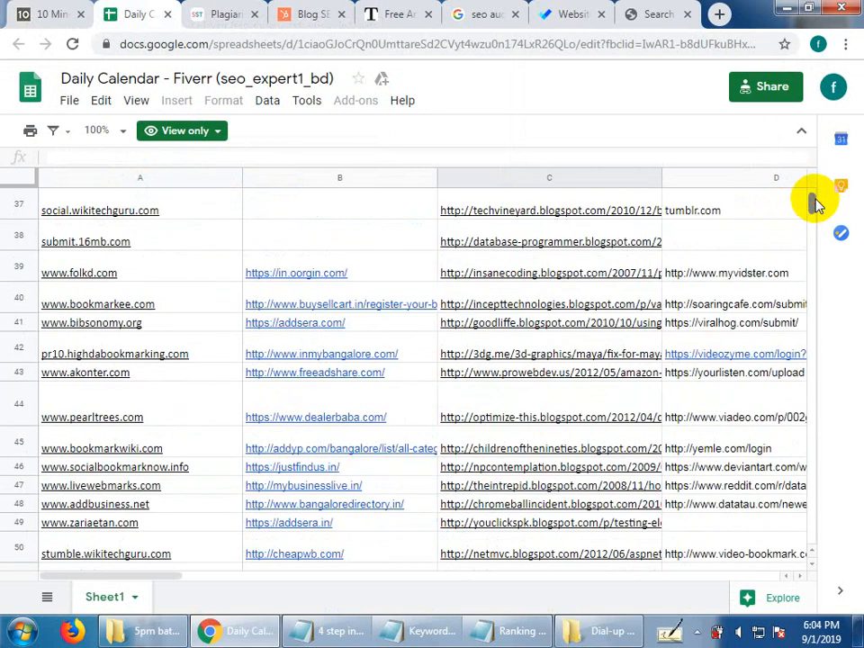
mouse_move(551, 245)
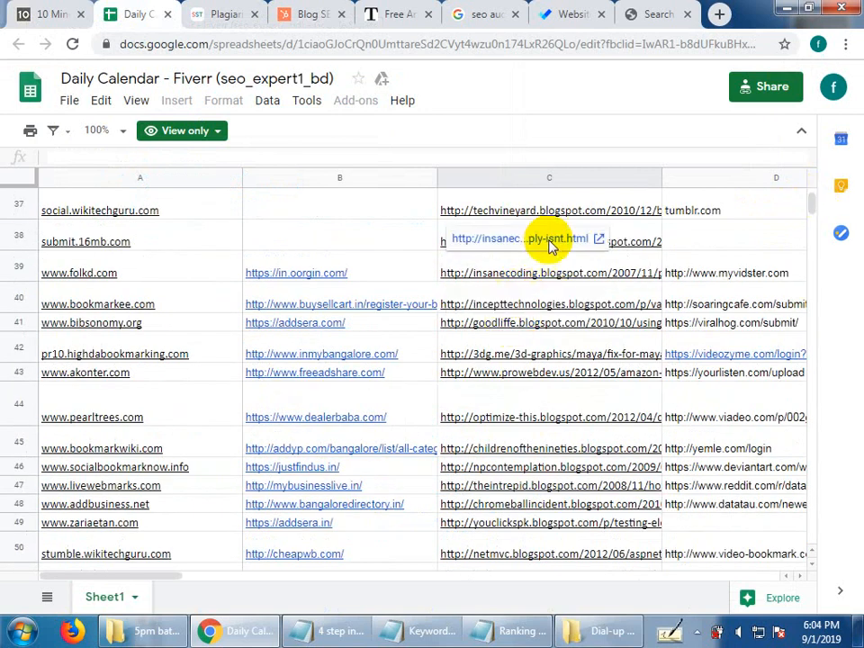
left_click(649, 176)
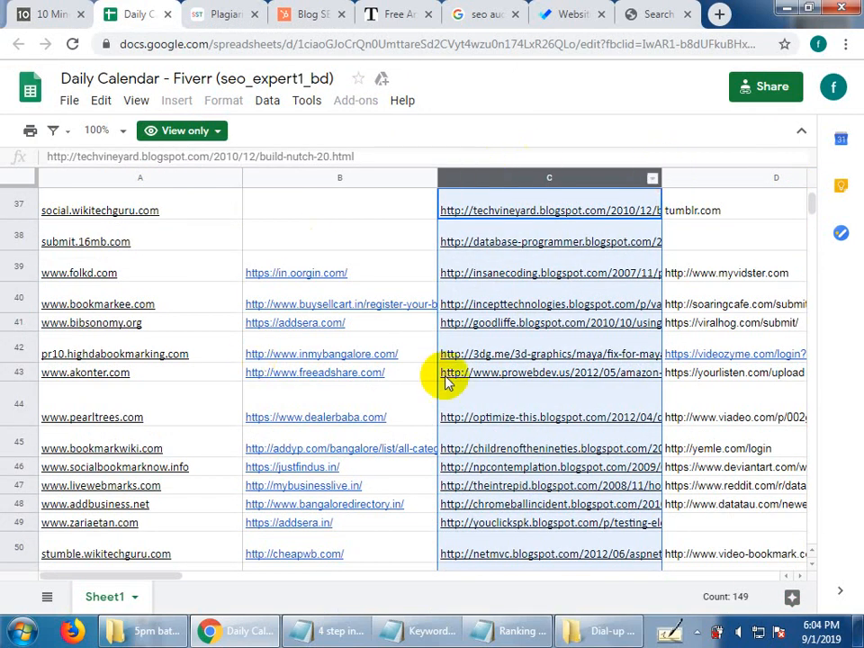
scroll(463, 374, "down", 1)
left_click(565, 9)
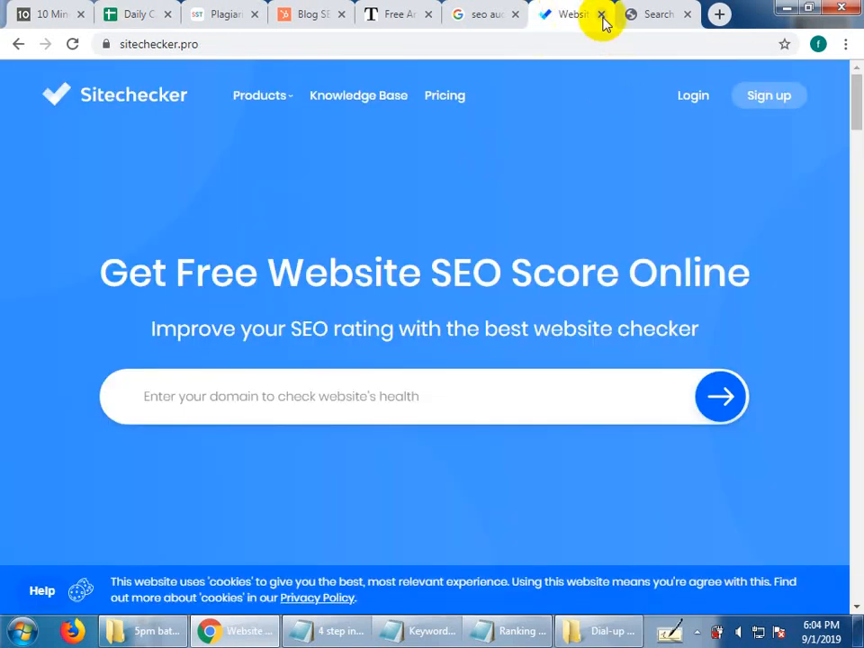
Close the Sitechecker tab and go back to the Plagiarism Checker holding the 70-word spun text.
left_click(601, 15)
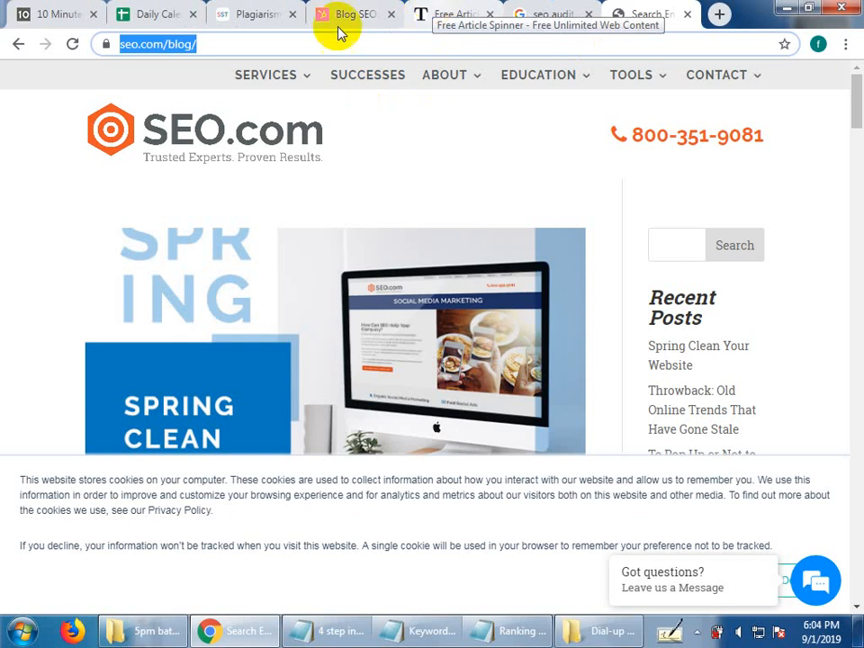
left_click(257, 12)
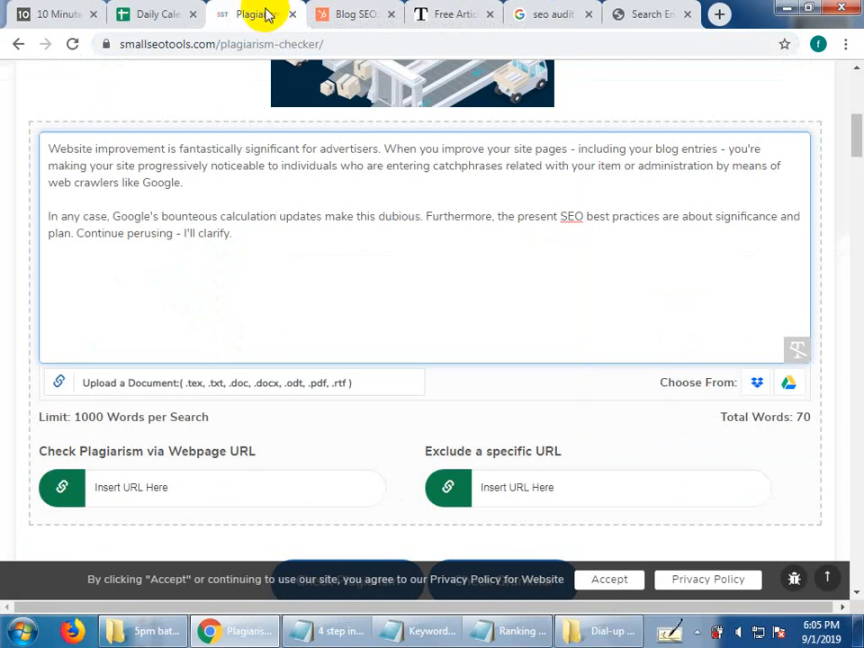
Bring up the original HubSpot Blog SEO article, then minimize Chrome to reveal Notepad's '4 step in seo' outline.
left_click(268, 255)
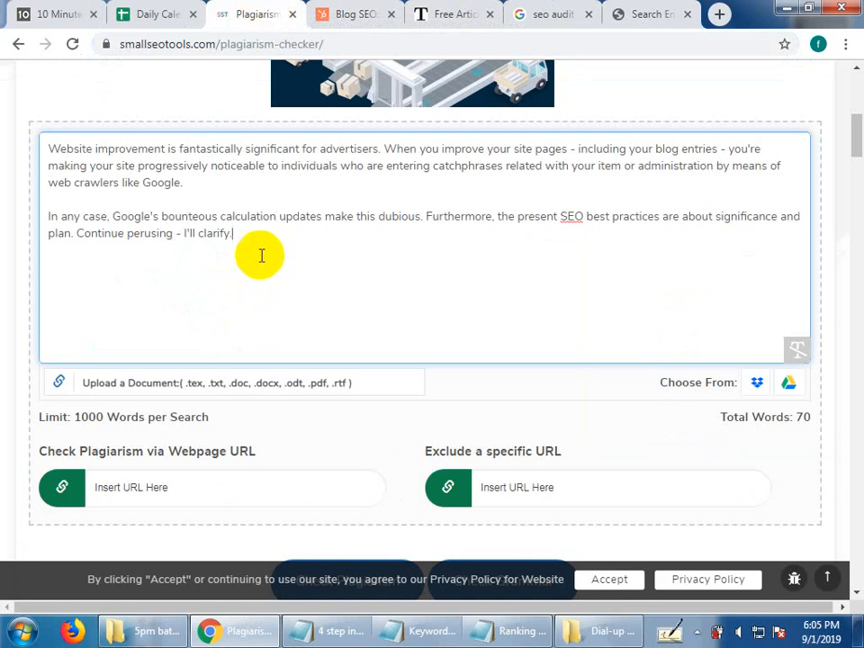
left_click(160, 12)
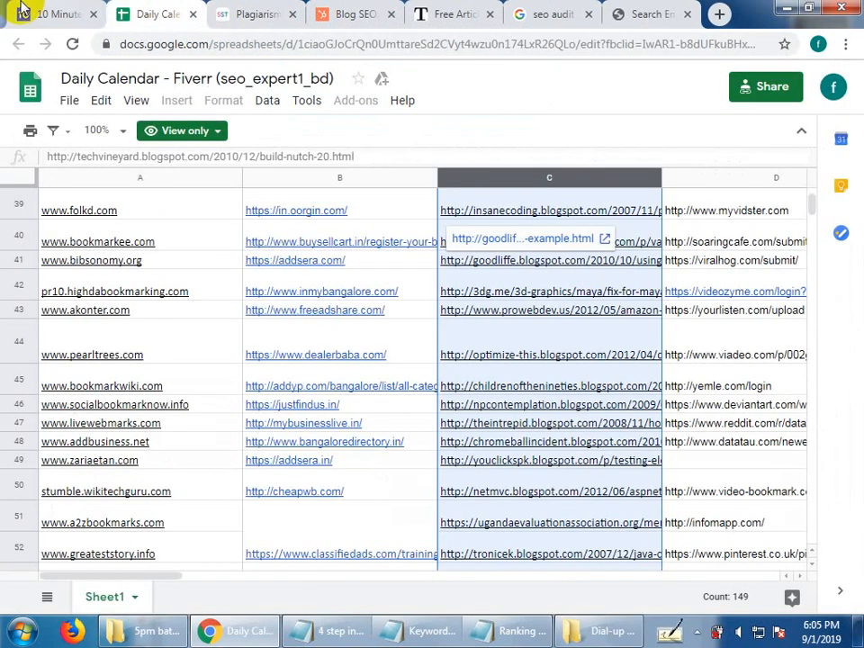
left_click(24, 10)
left_click(162, 11)
left_click(249, 10)
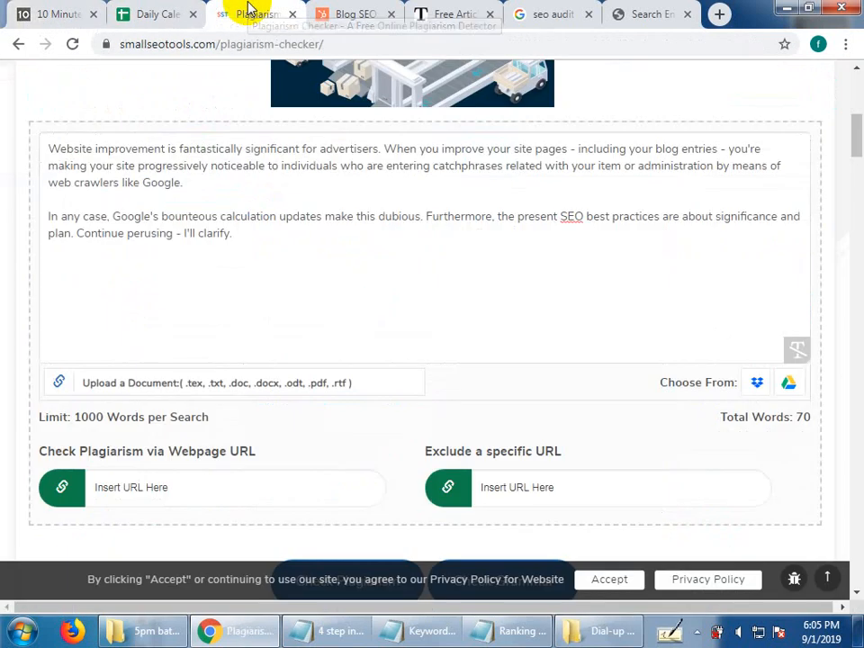
left_click(358, 11)
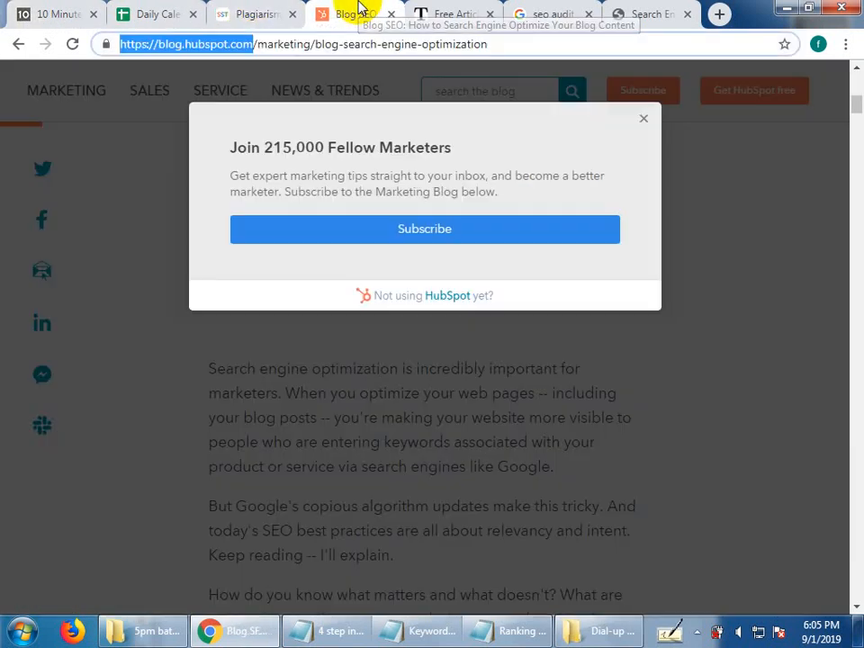
left_click(786, 7)
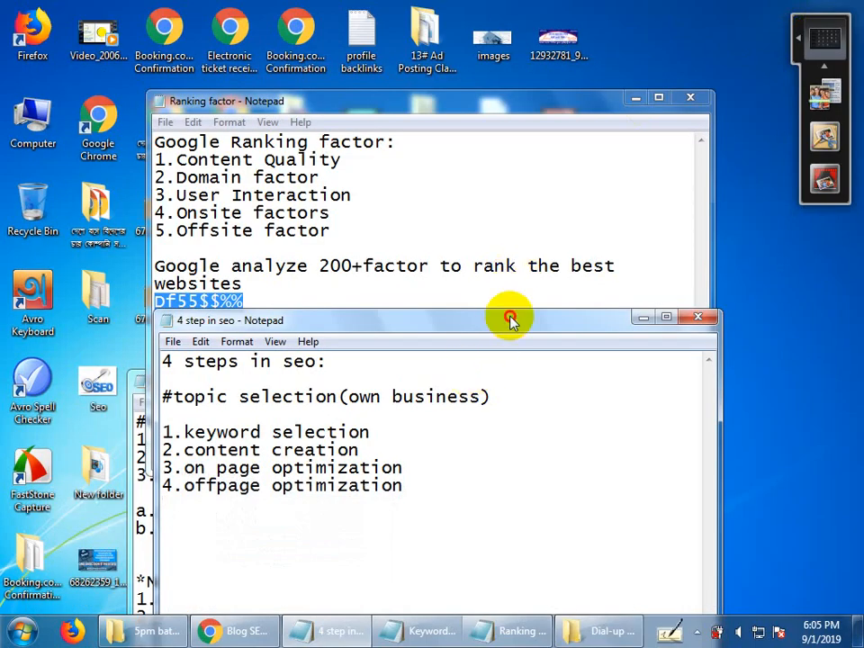
Slide the '4 step in seo' notes right and raise the Keyword research notes near the screen top.
left_click_drag(510, 320, 616, 308)
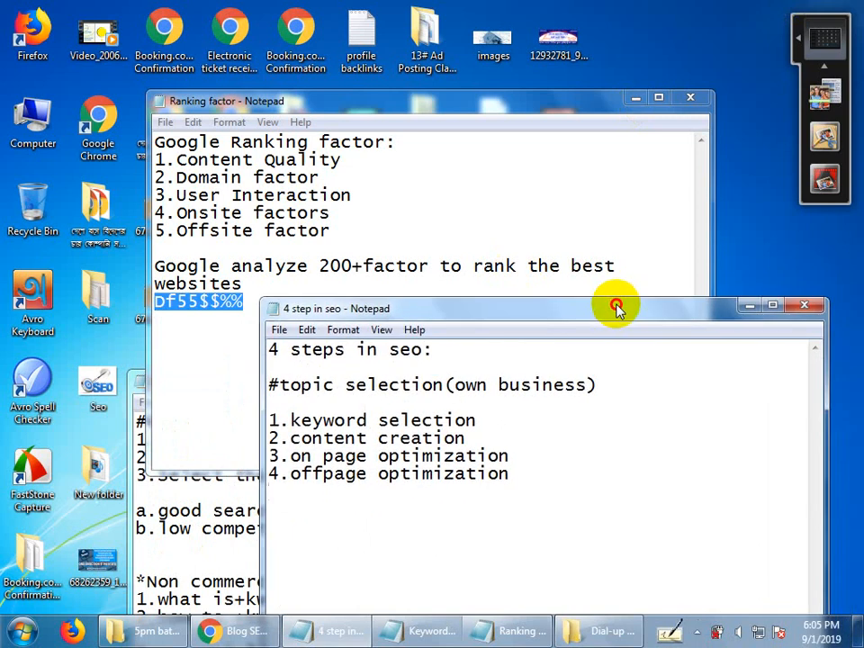
left_click(216, 497)
left_click_drag(286, 387, 304, 314)
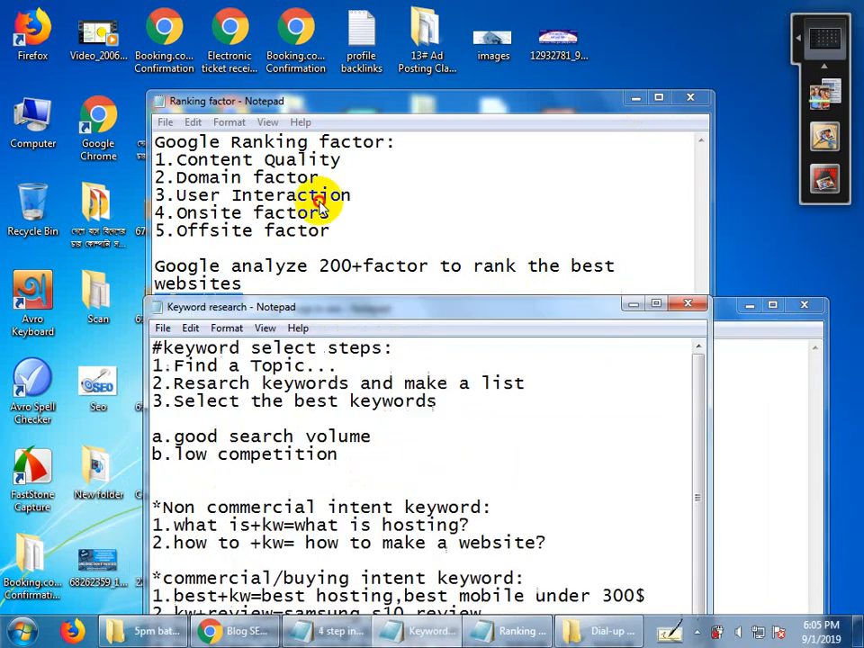
left_click_drag(322, 206, 314, 138)
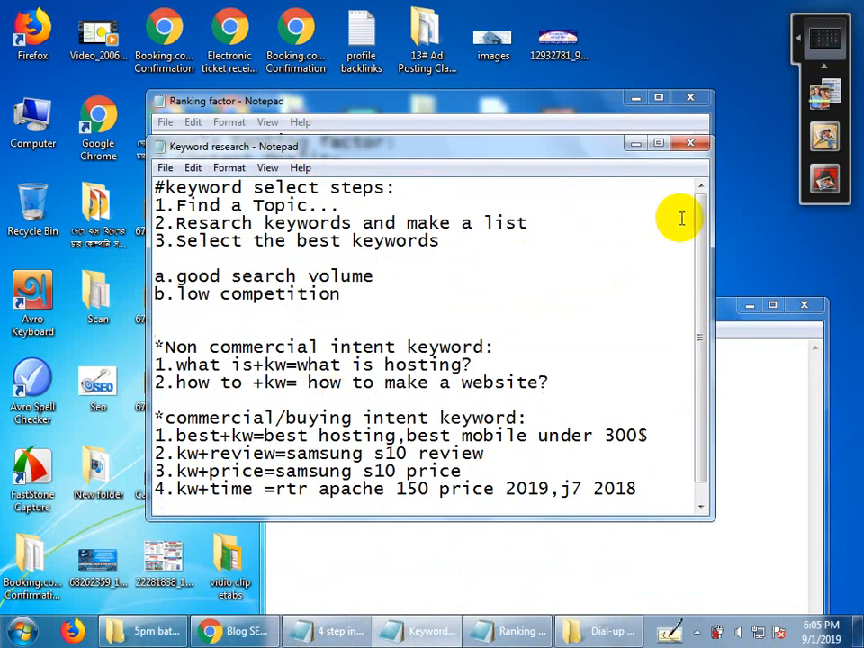
left_click(703, 191)
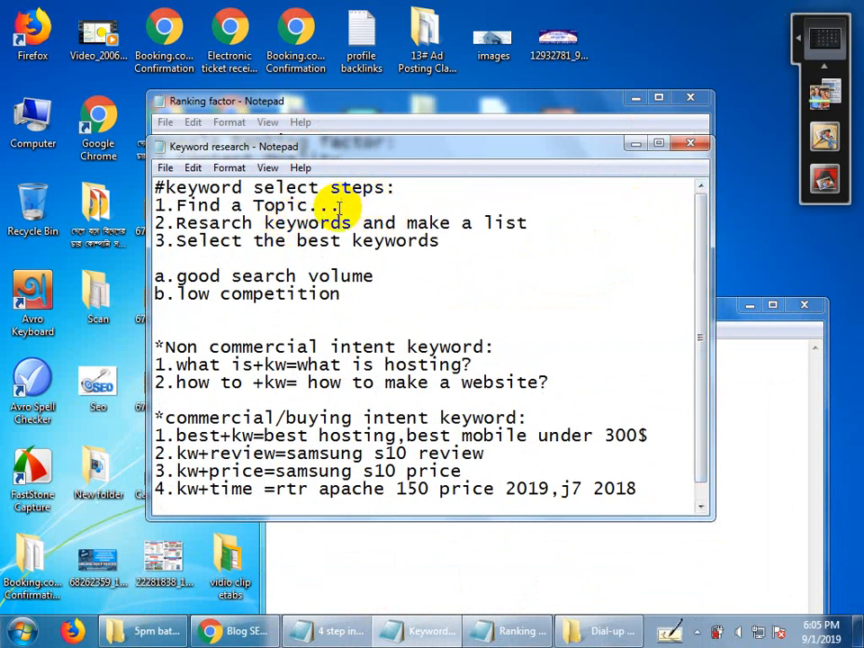
left_click(338, 205)
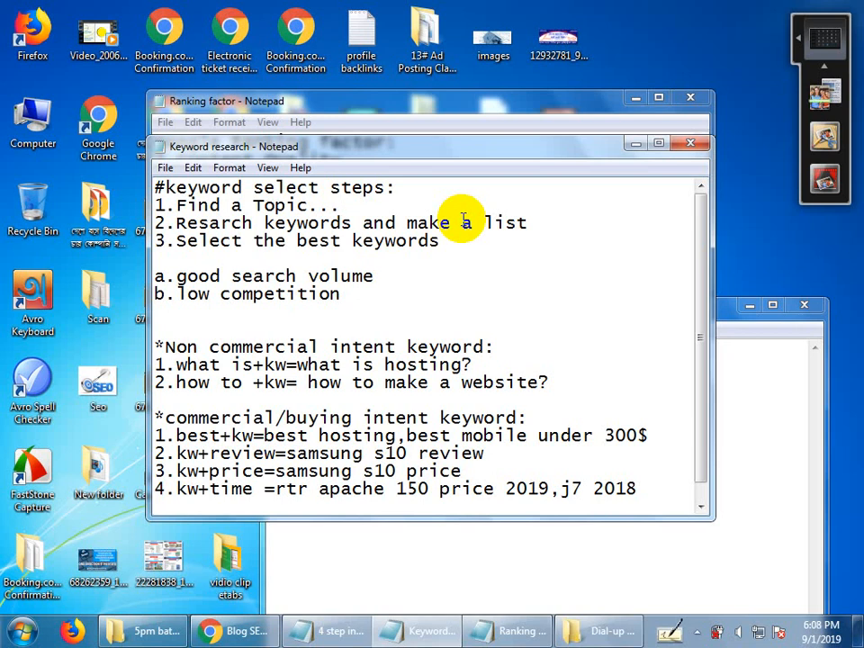
In a new Chrome tab, load google.com, then try the address bd.google.com.
left_click(232, 632)
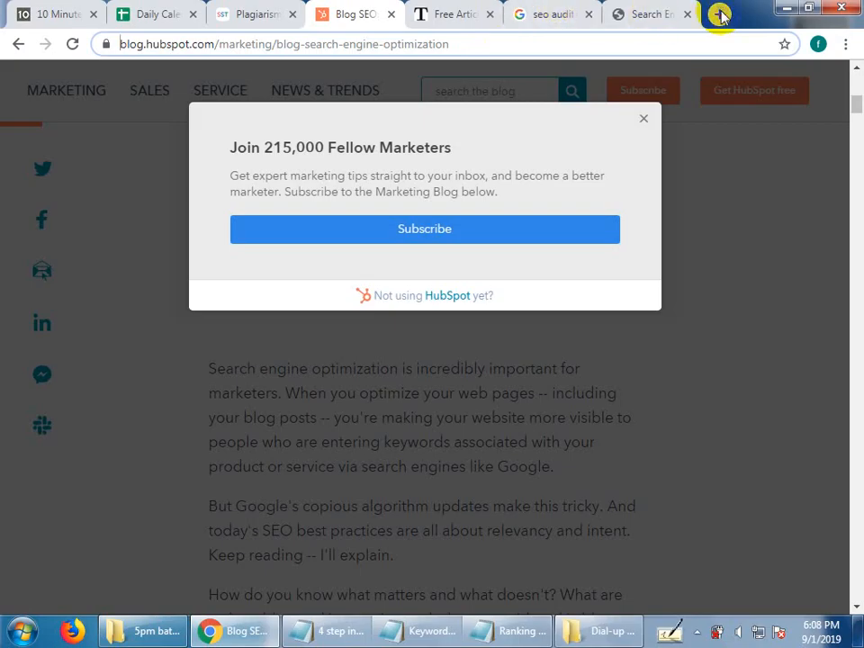
left_click(718, 13)
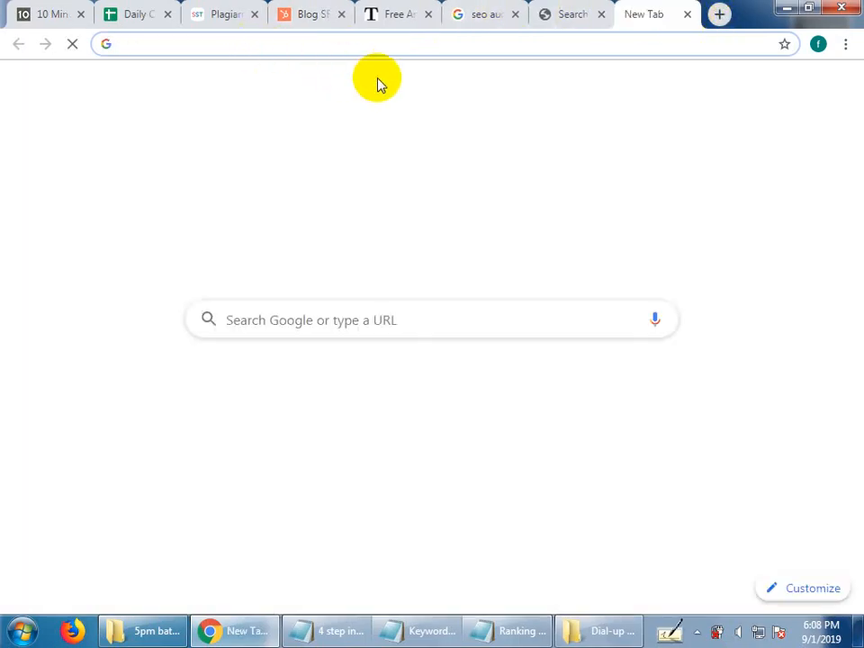
type("google")
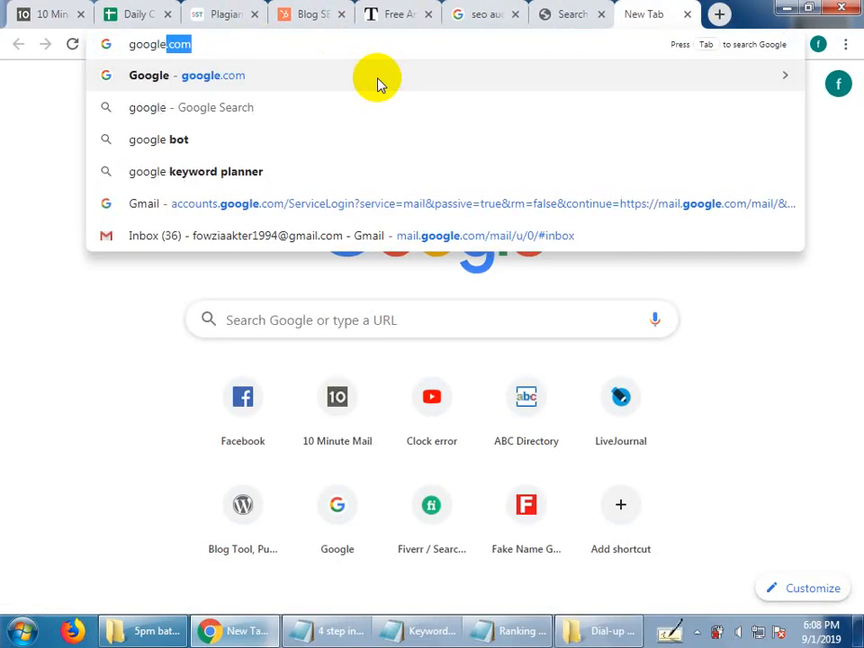
key("Return")
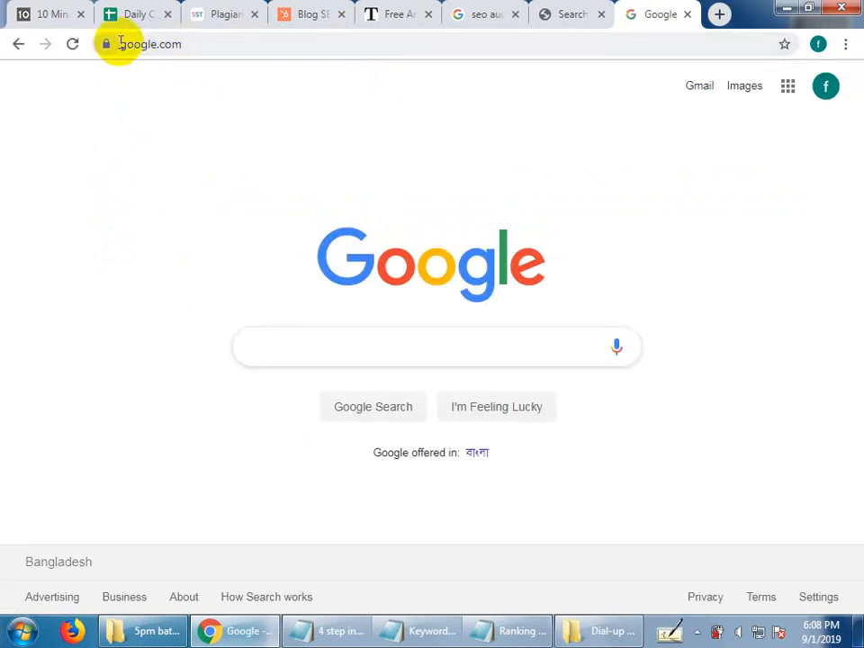
left_click(119, 44)
left_click(117, 45)
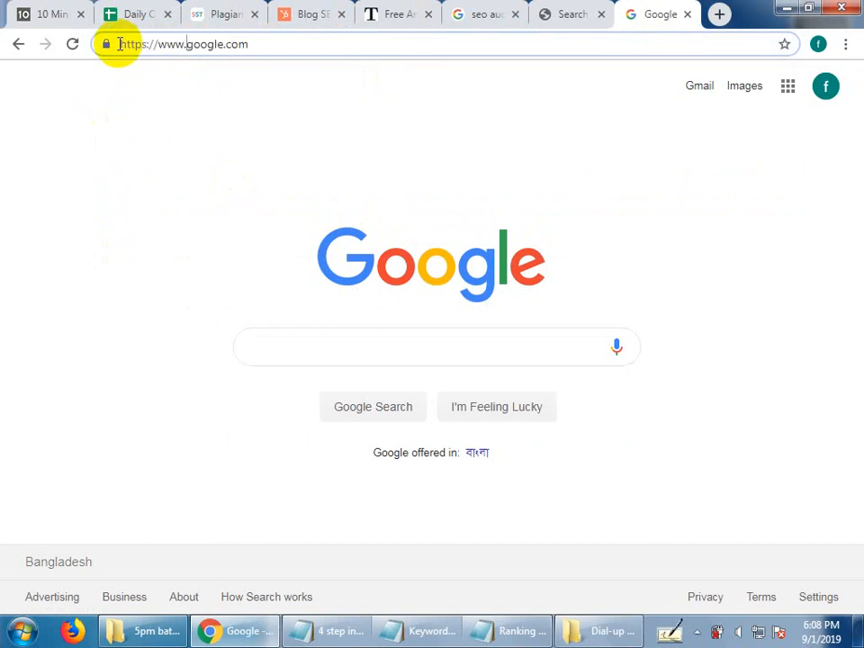
left_click(188, 44)
type("bd")
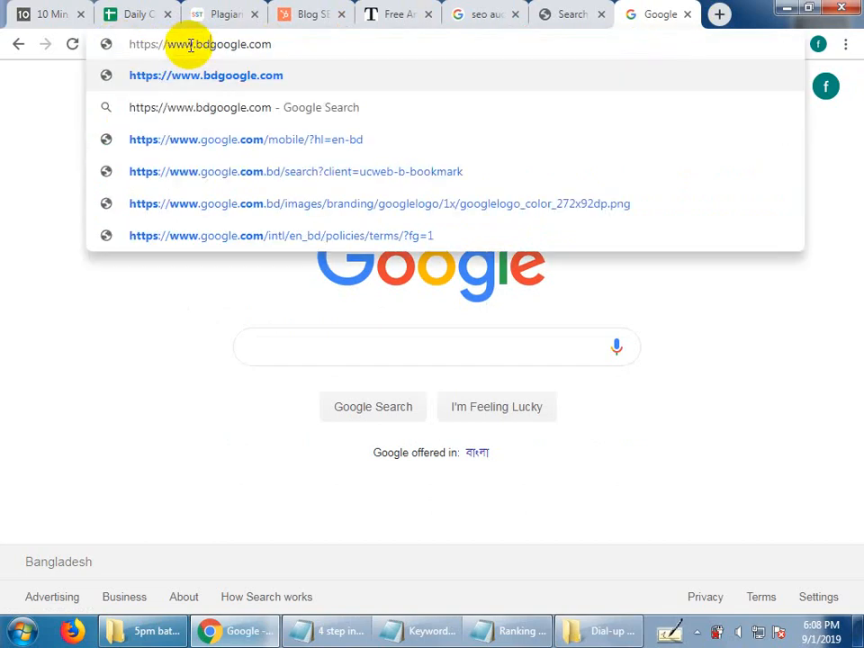
type(".")
key("Return")
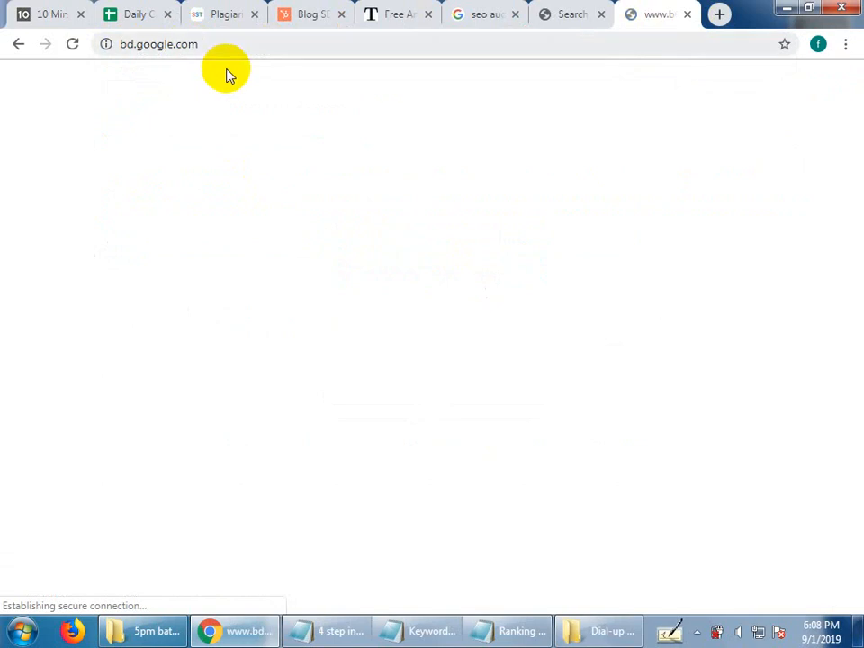
Replace the unreachable bd.google.com address with a 'bd google' search.
left_click(236, 47)
left_click(235, 46)
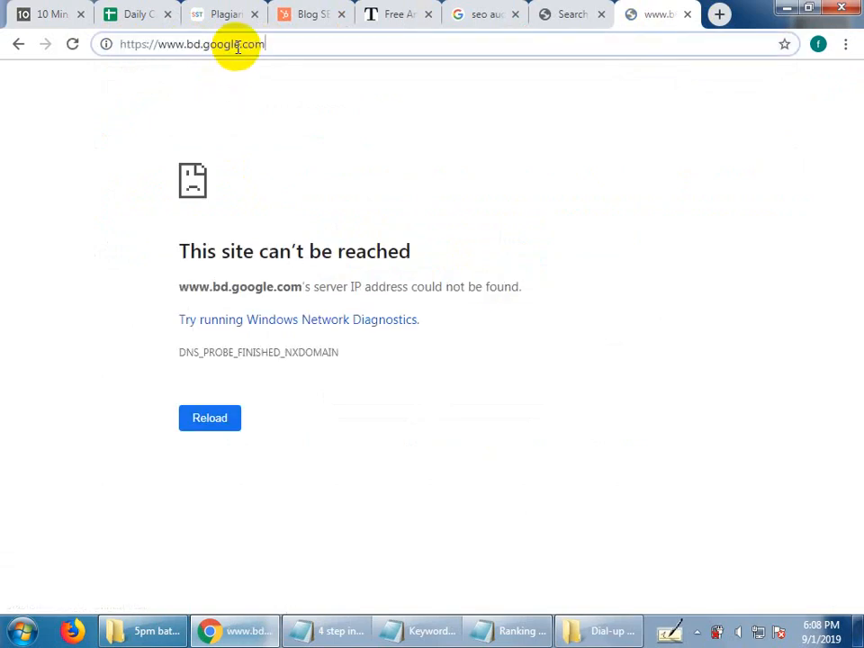
left_click_drag(281, 41, 5, 43)
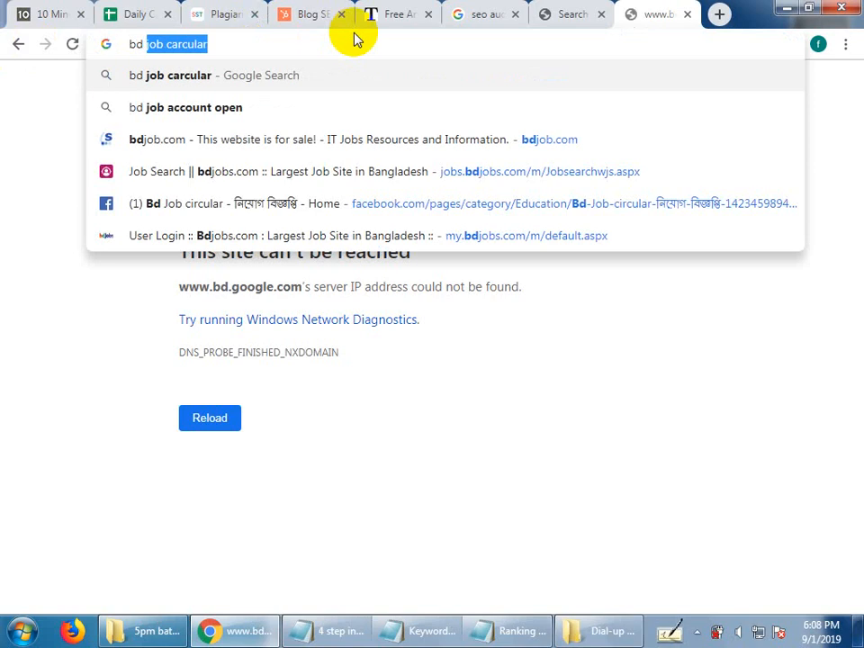
type("google")
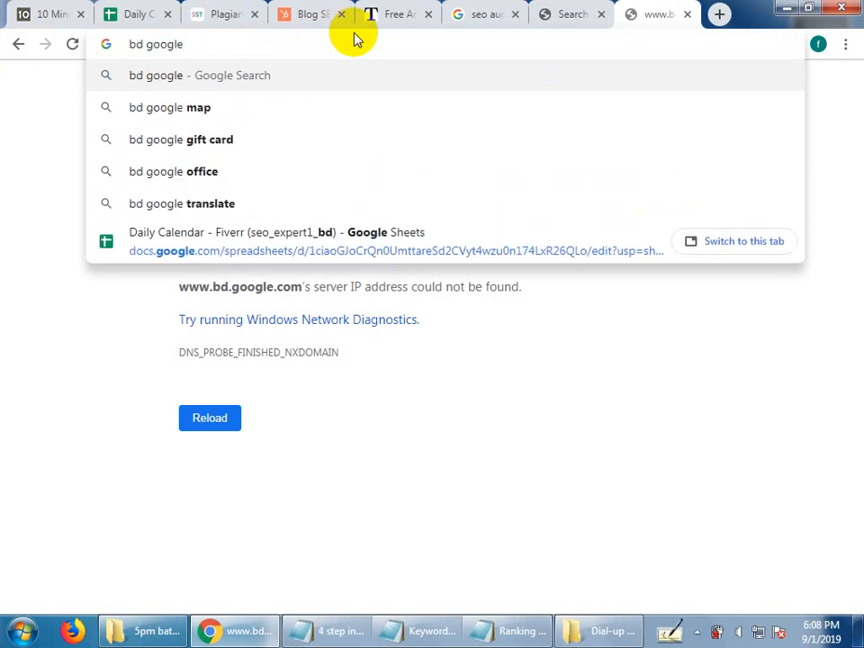
key("Return")
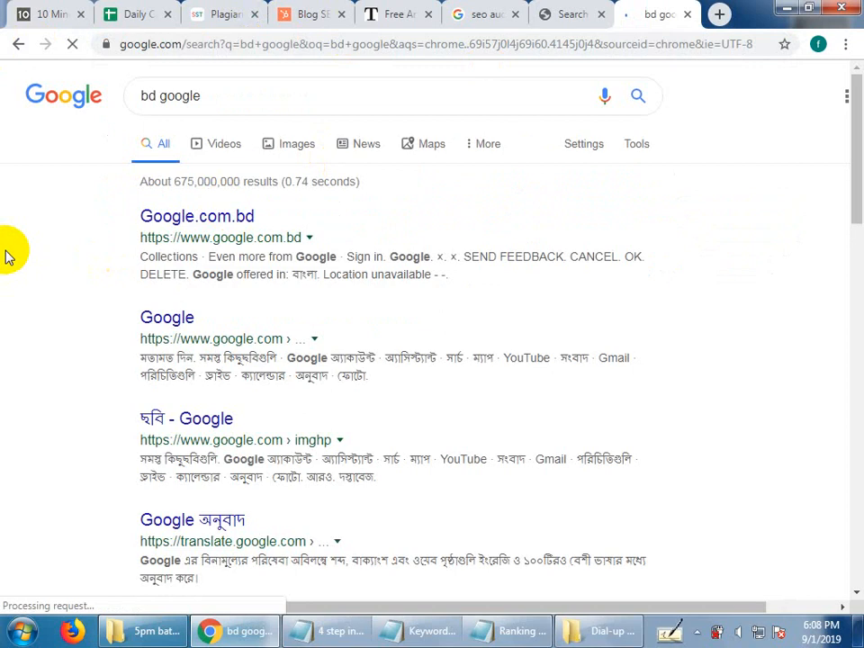
Open Google.com.bd, then try the google.com.usa and google.com.us addresses.
left_click(198, 217)
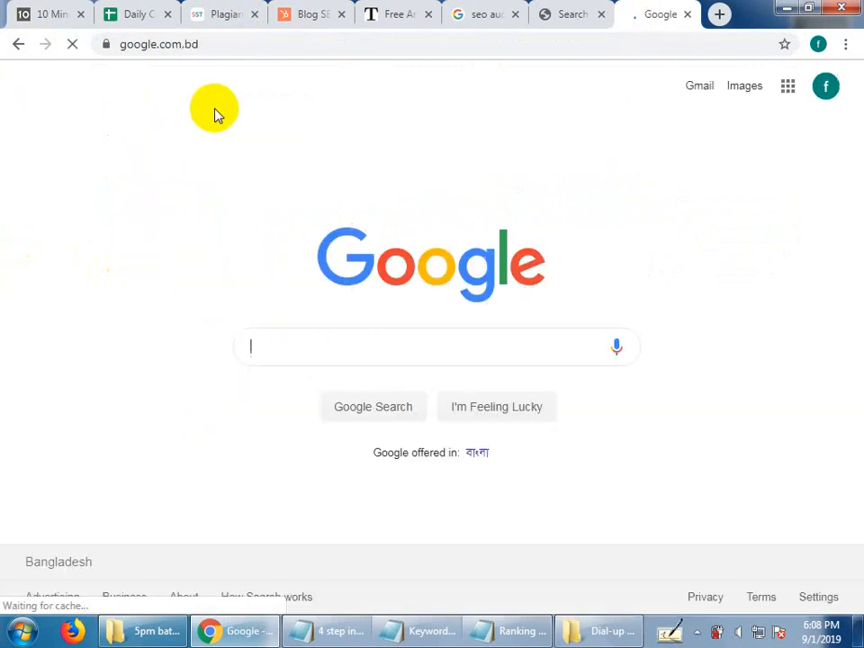
left_click_drag(185, 44, 203, 43)
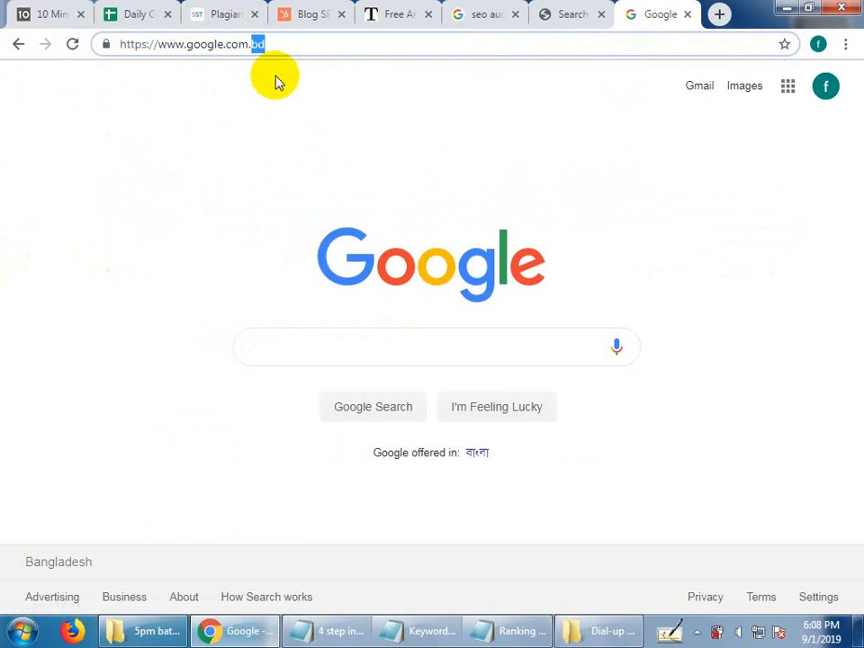
type("usa")
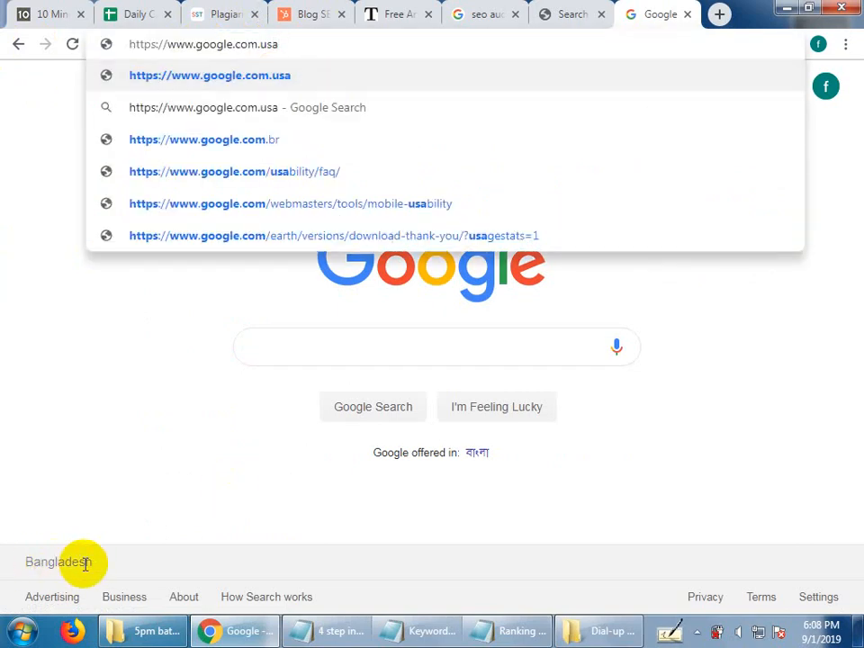
key("Return")
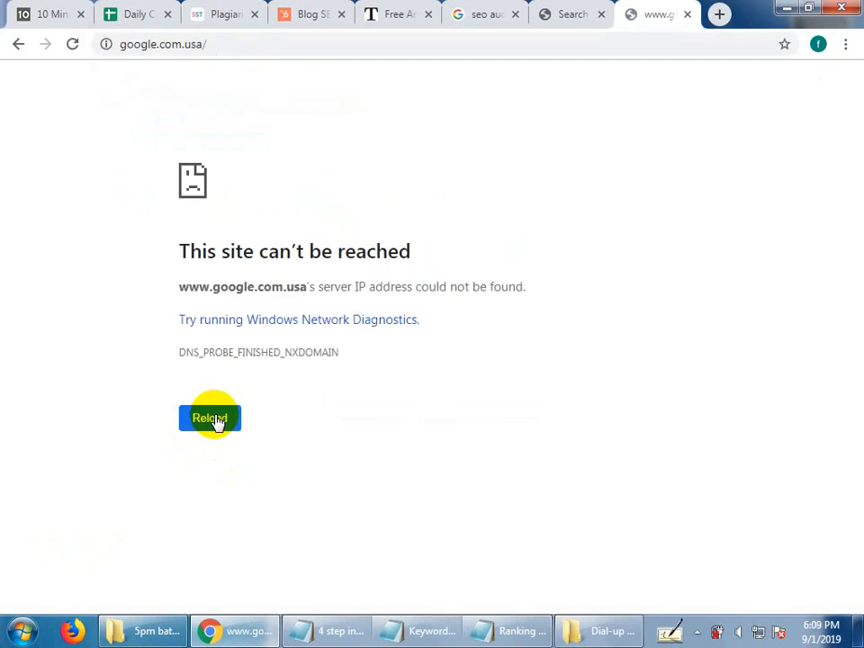
left_click(233, 45)
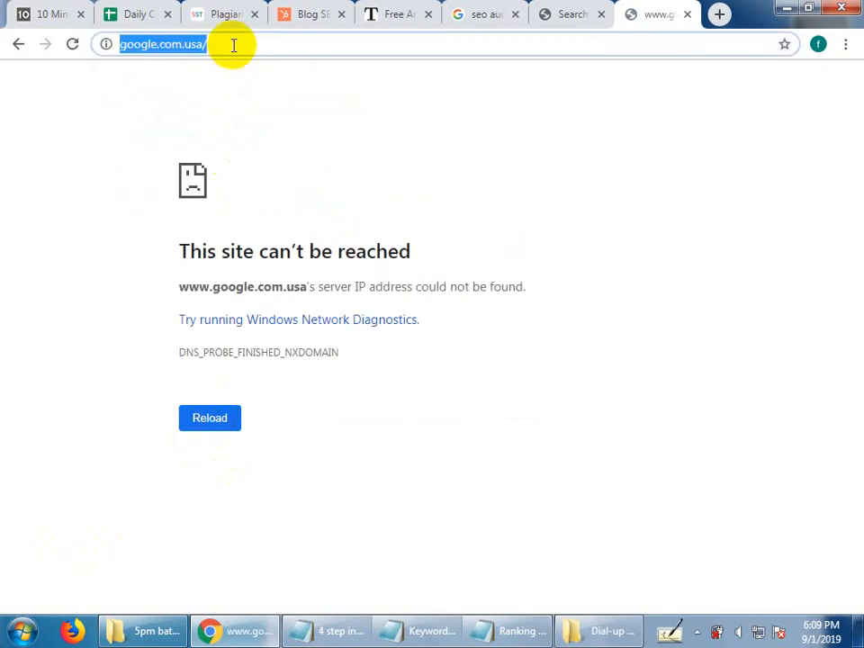
left_click(232, 45)
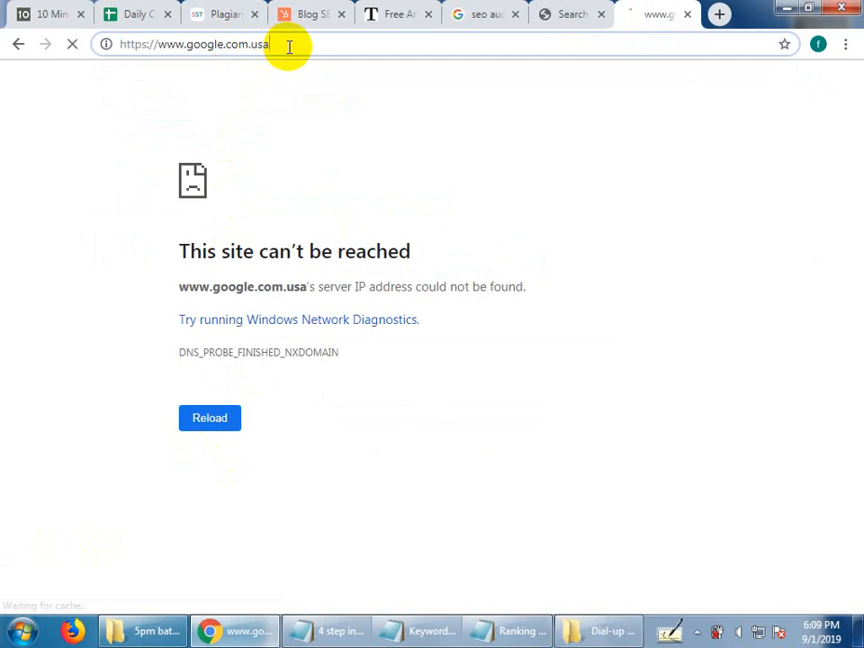
key("BackSpace")
key("Return")
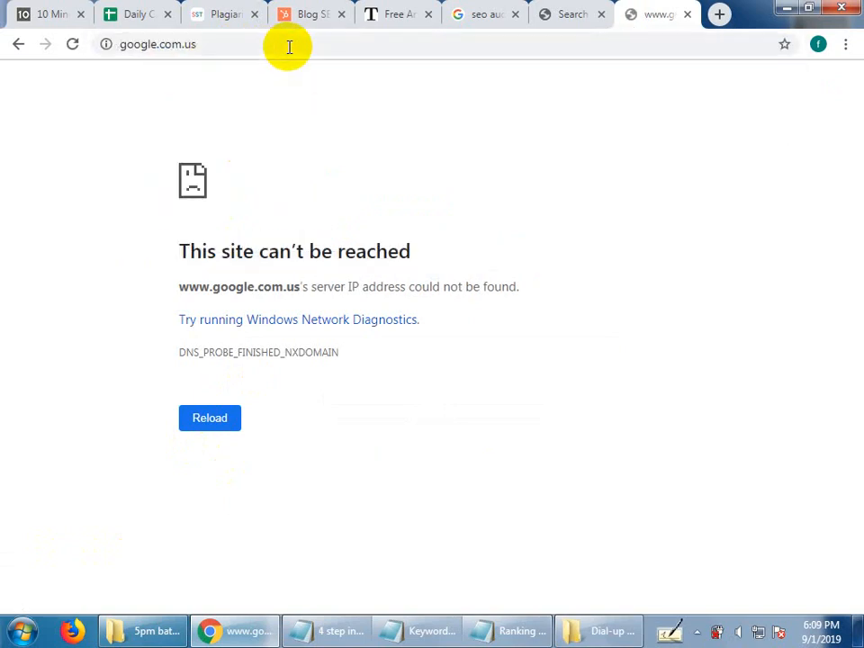
Try google.com.in, then trim the address back to plain google.com.
left_click(289, 45)
left_click(289, 45)
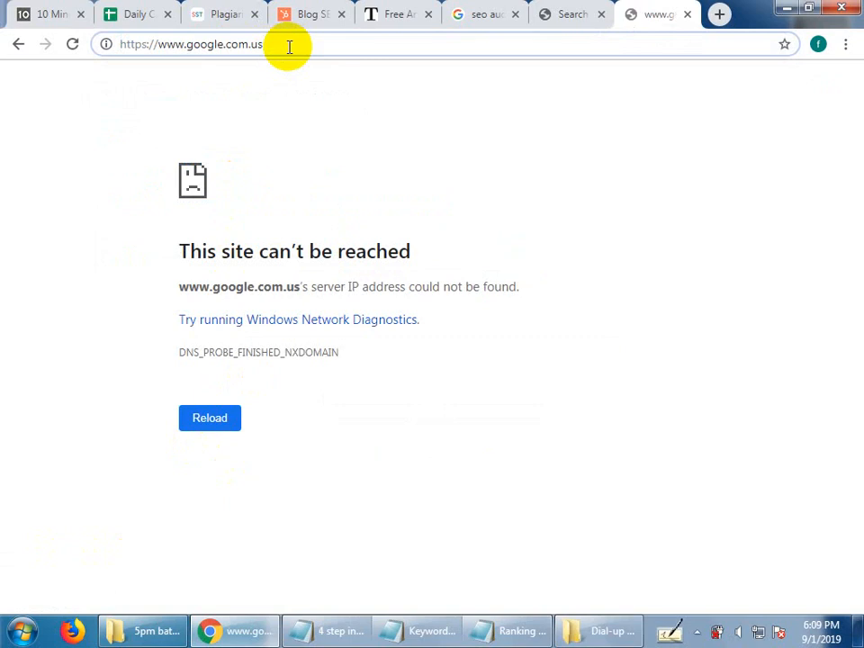
key("BackSpace")
key("BackSpace")
key("BackSpace")
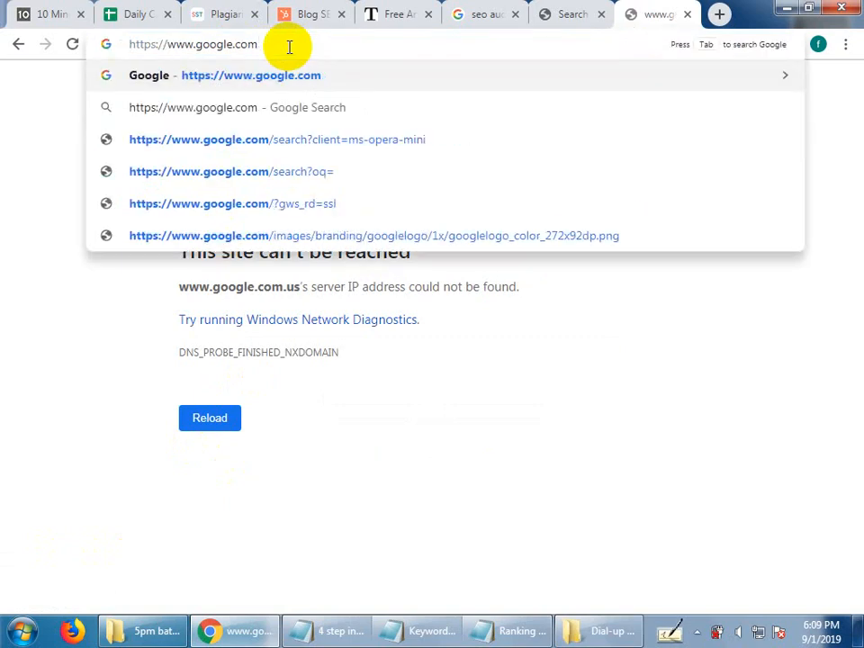
type(".in")
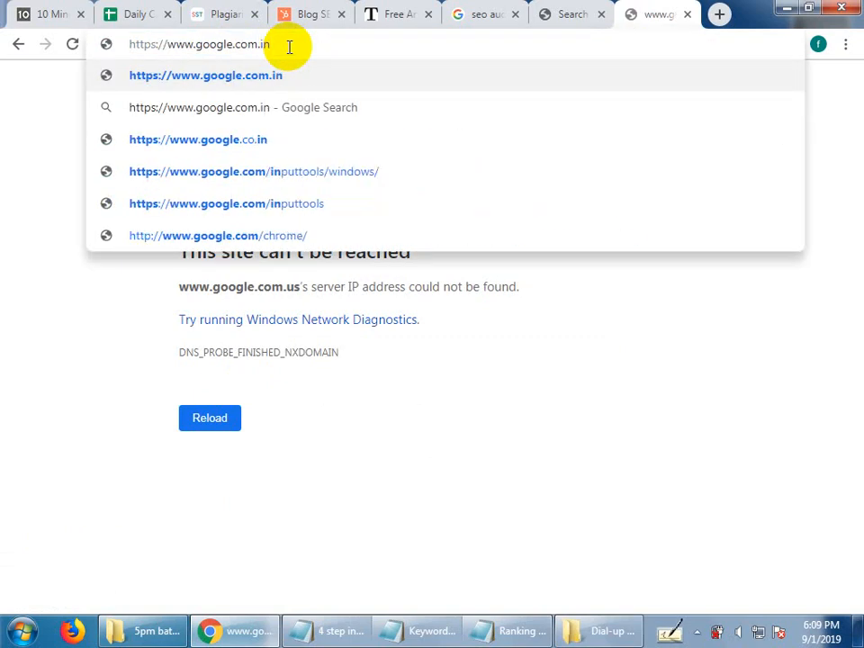
key("Return")
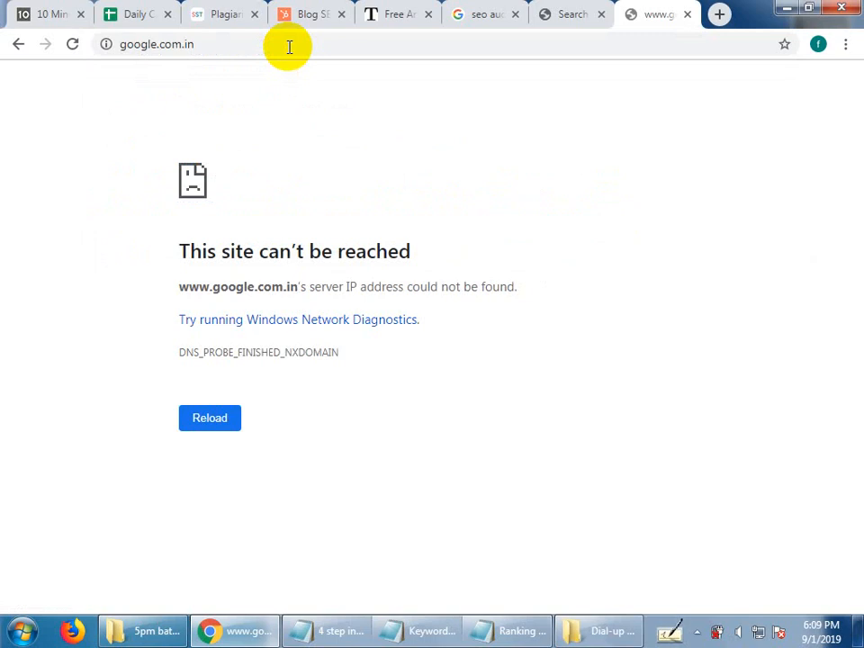
left_click(289, 47)
left_click(289, 47)
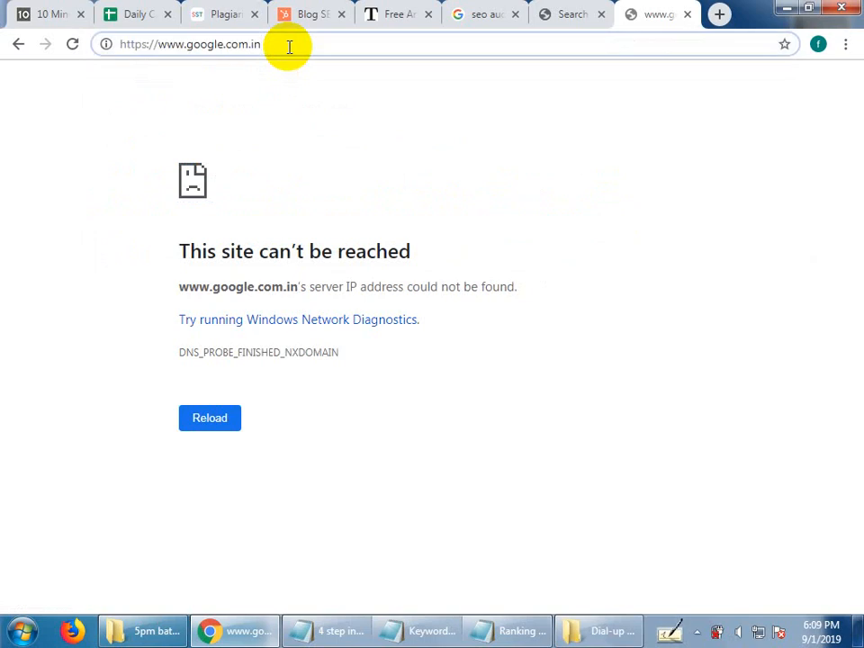
key("BackSpace")
key("BackSpace")
key("BackSpace")
key("Return")
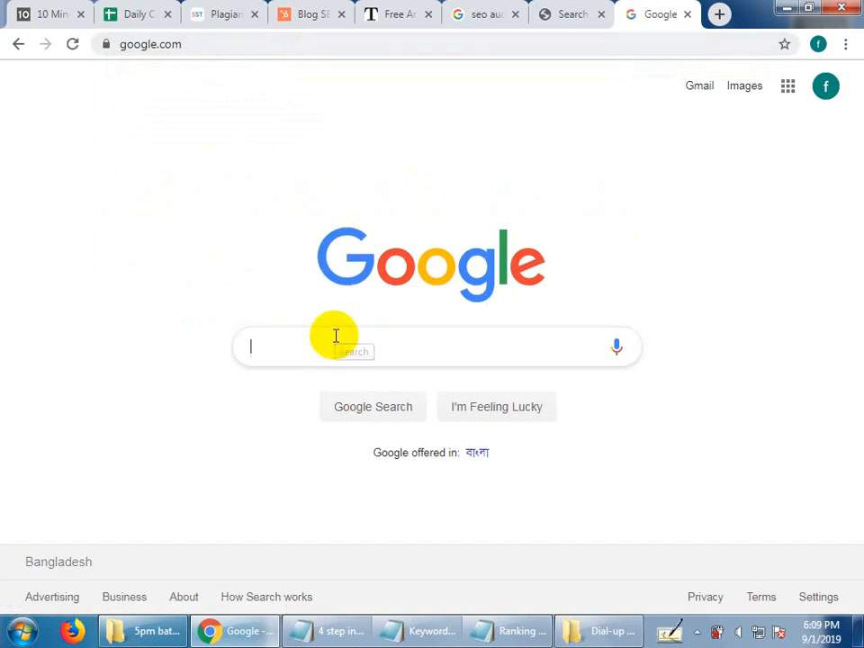
Search 'google usa', open the USA - Google result, and search it for 'seo'.
type("google ")
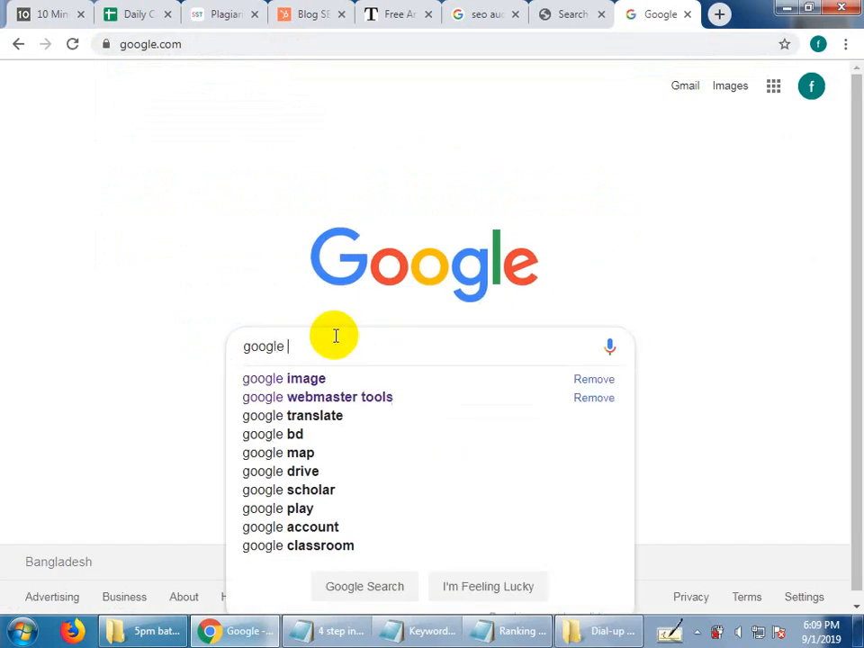
type("usa")
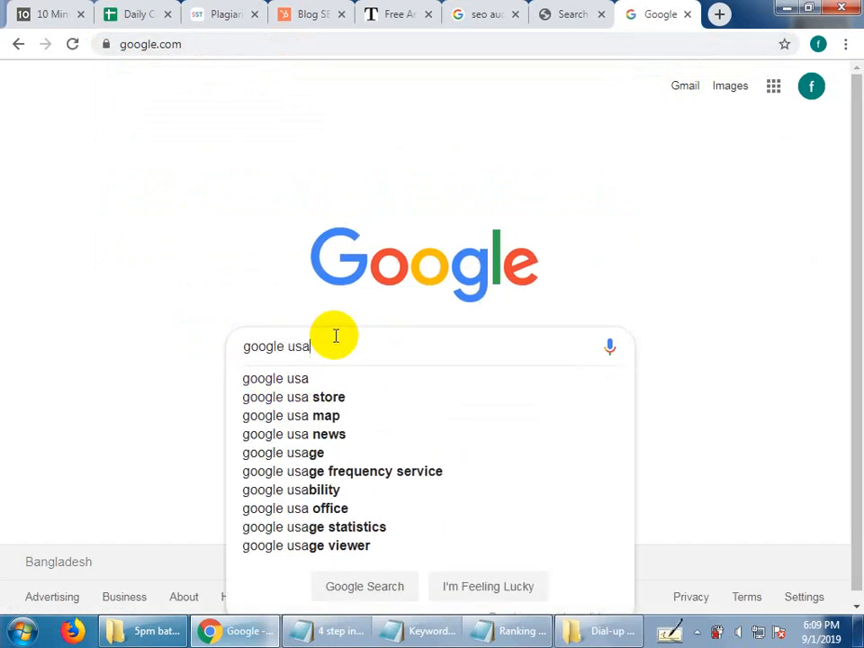
key("Return")
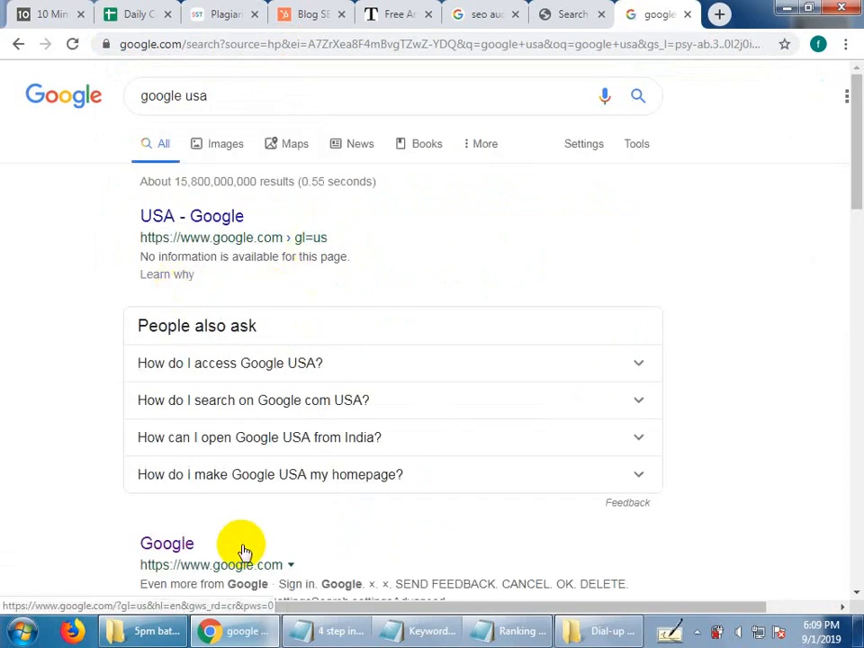
scroll(239, 545, "down", 1)
left_click(208, 142)
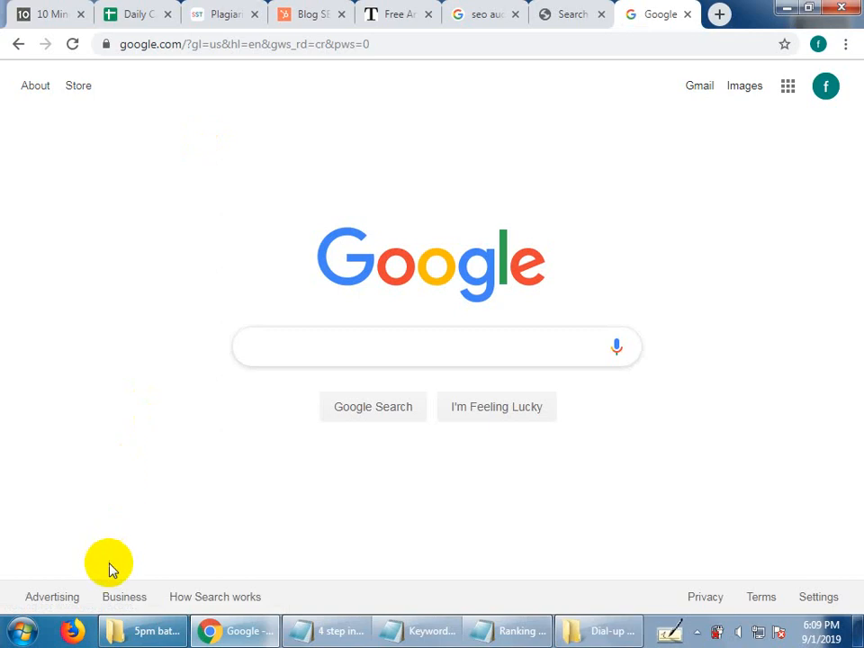
left_click(363, 336)
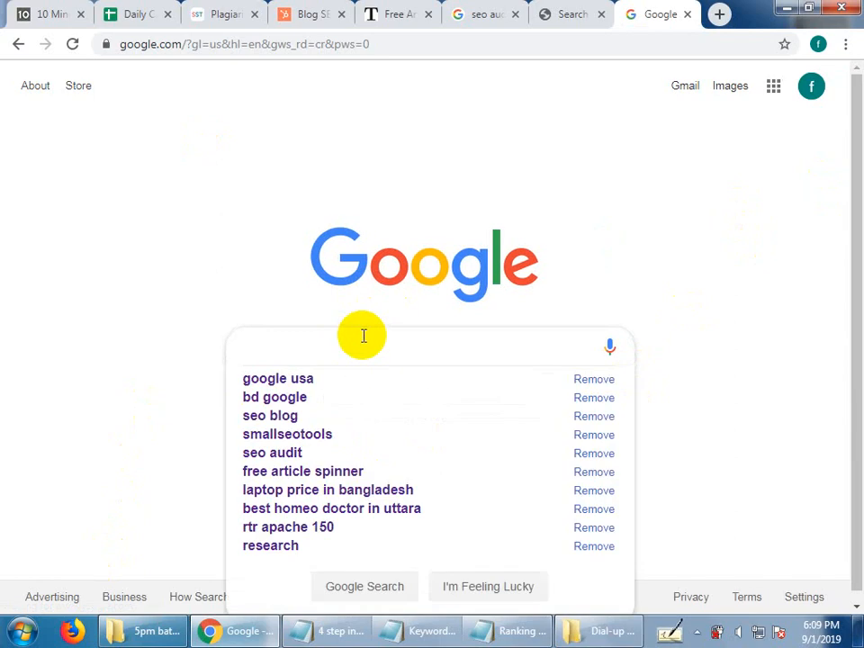
type("seo")
key("Return")
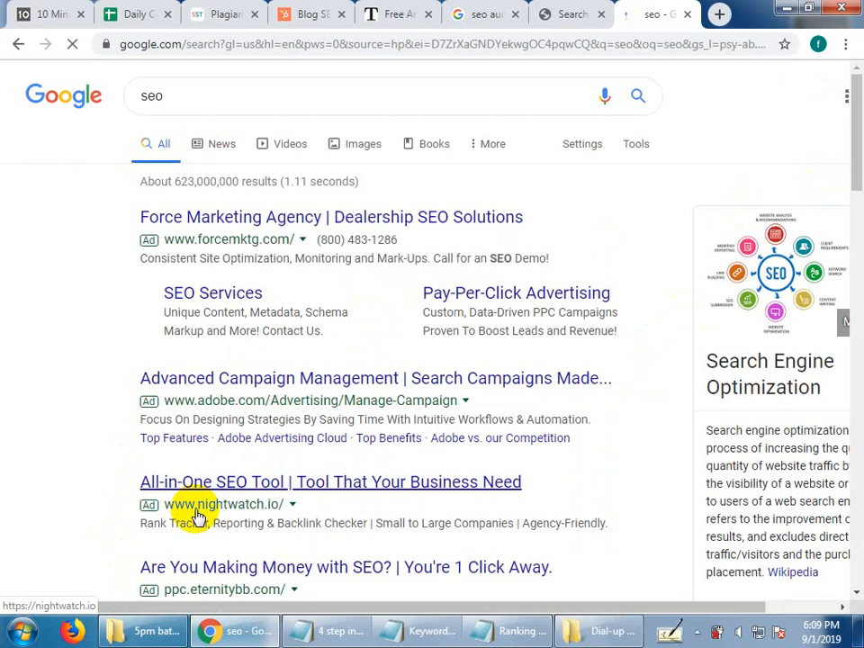
Open the google.com homepage in a new tab via a 'google' search.
left_click(720, 13)
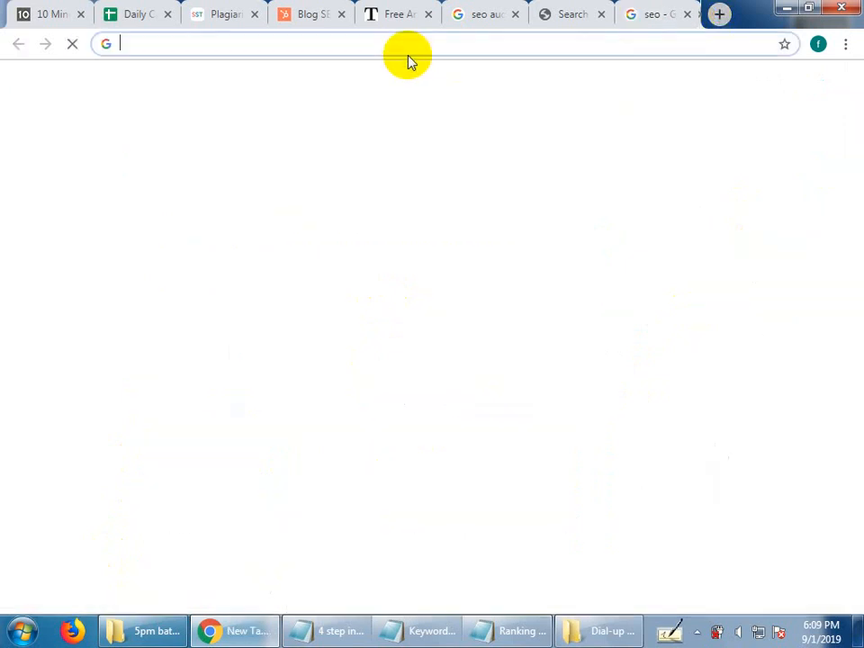
type("g")
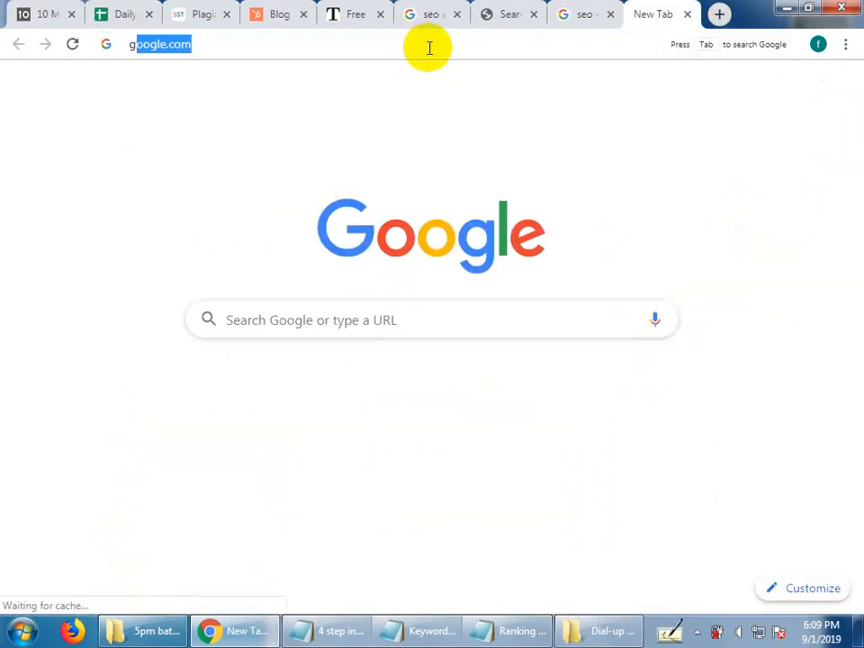
type("oogle")
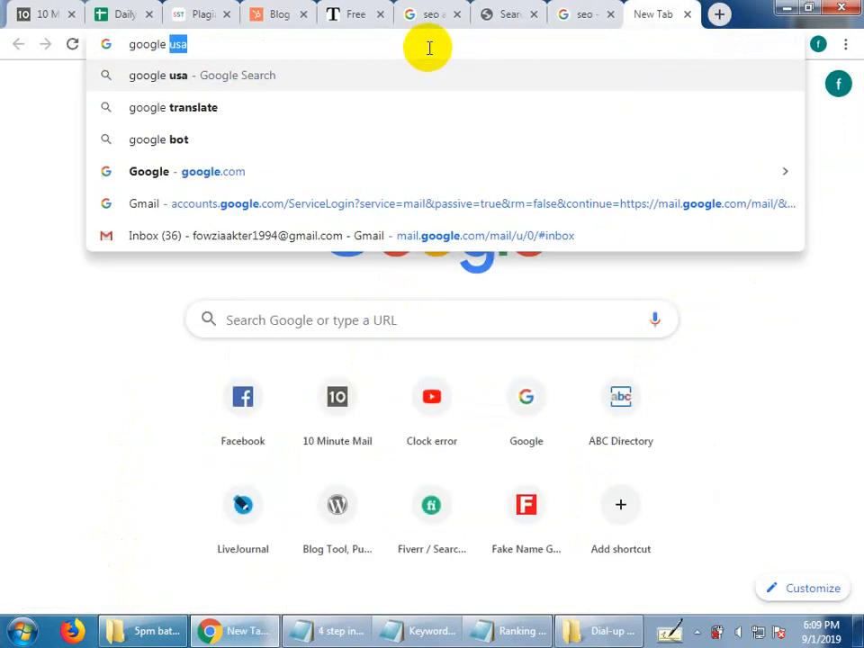
key("Return")
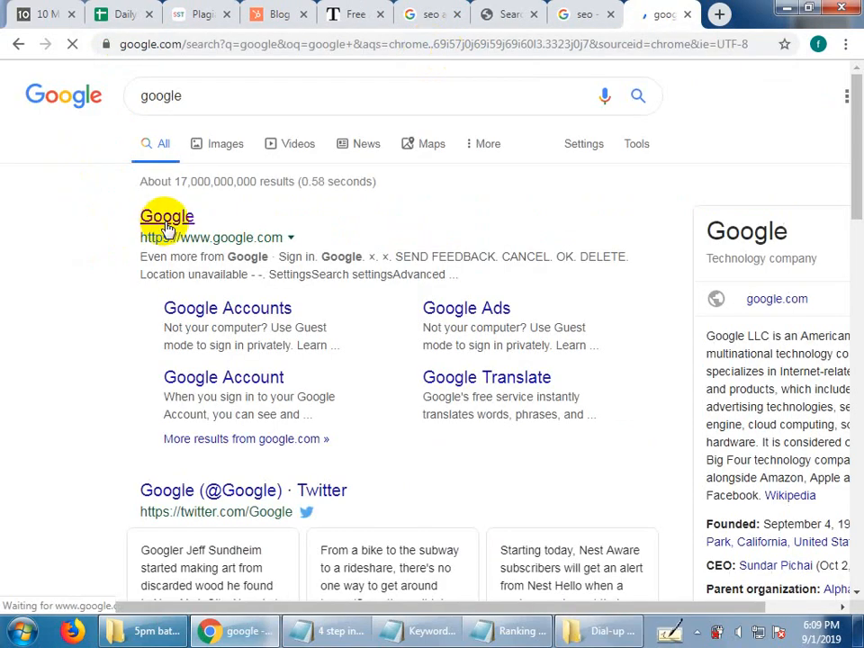
left_click(166, 220)
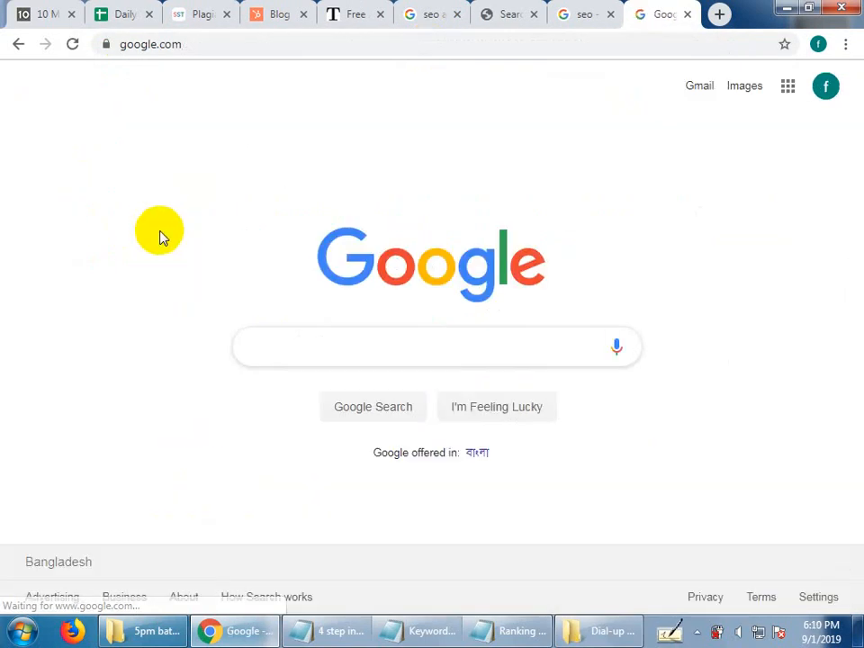
Flip between the US seo results tab and the new Google homepage tab.
left_click(585, 16)
left_click(638, 11)
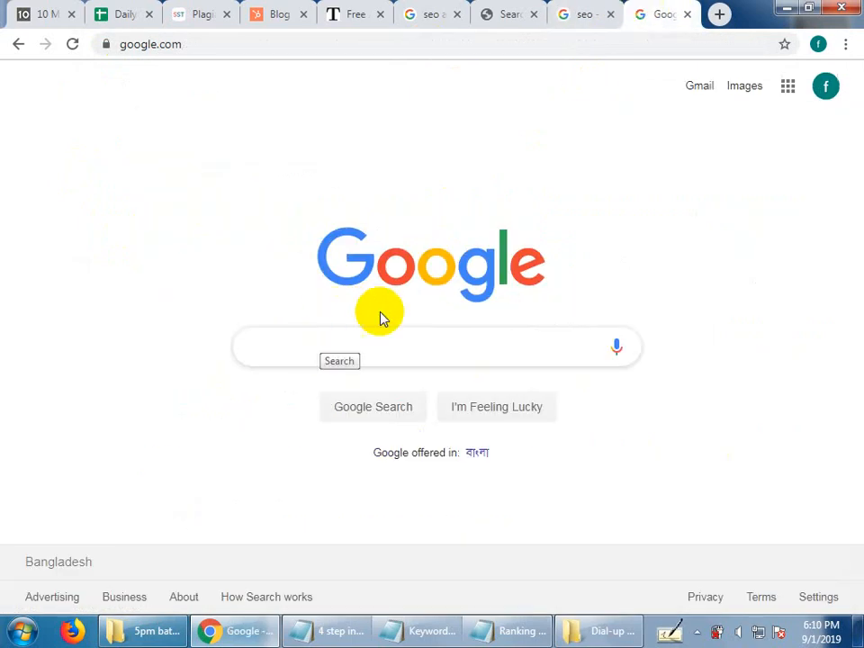
left_click(585, 17)
left_click(661, 11)
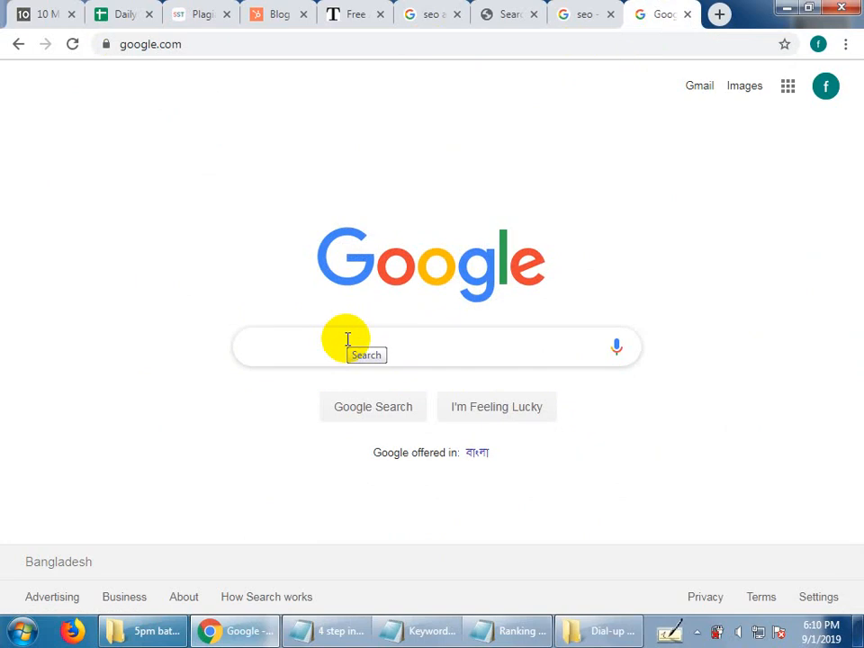
Glance at the US results, then search 'seo' from the regular Google homepage.
left_click(585, 16)
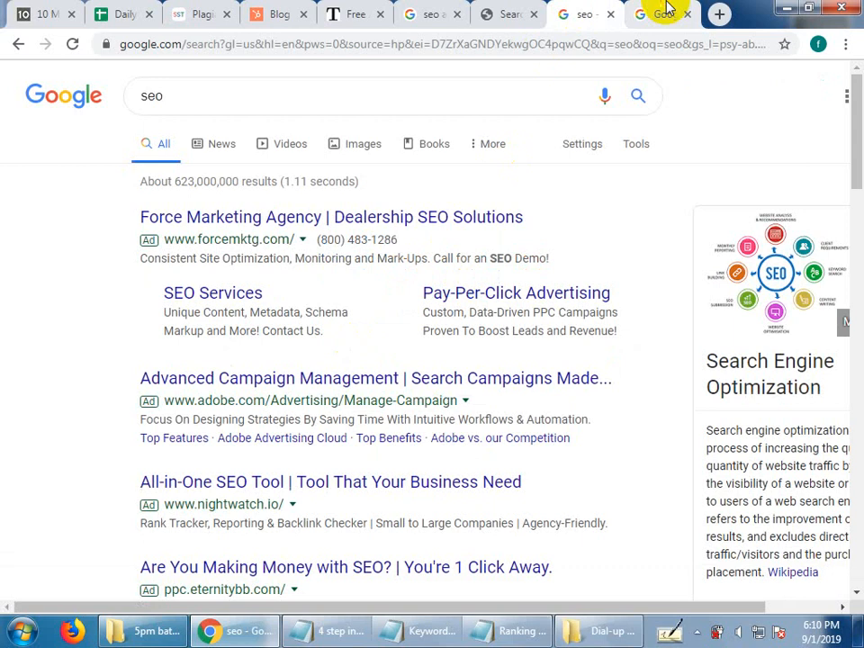
left_click(666, 13)
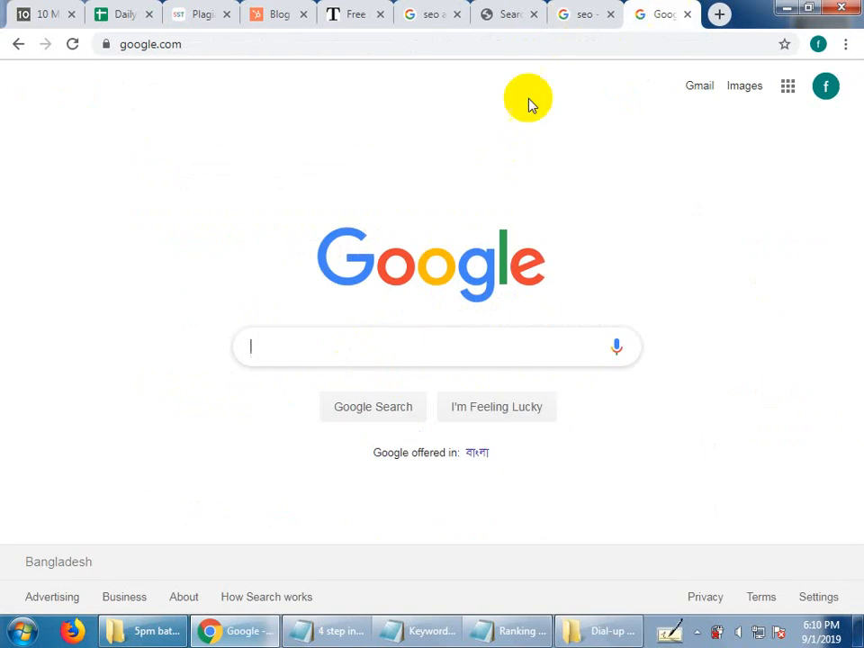
left_click(315, 348)
type("seo")
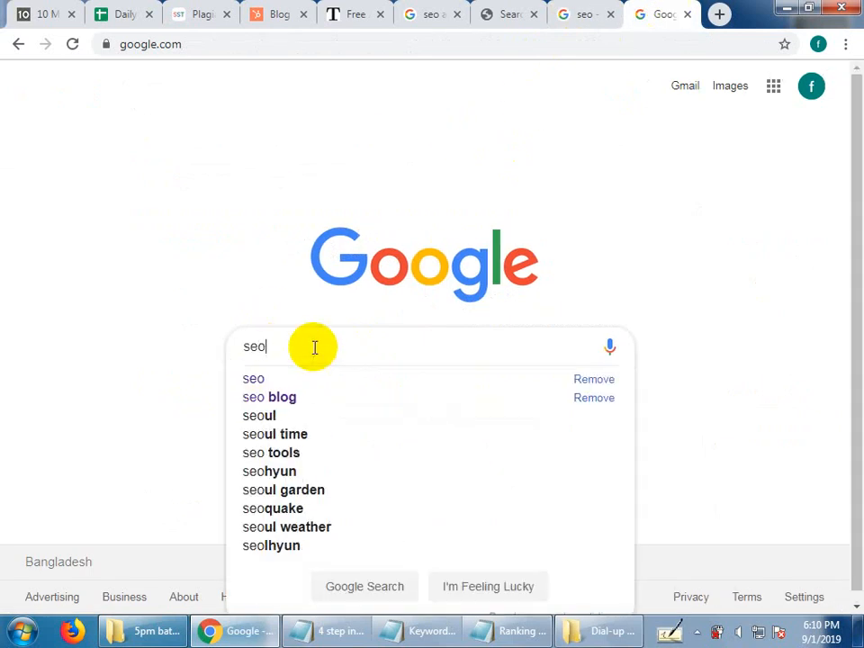
key("Return")
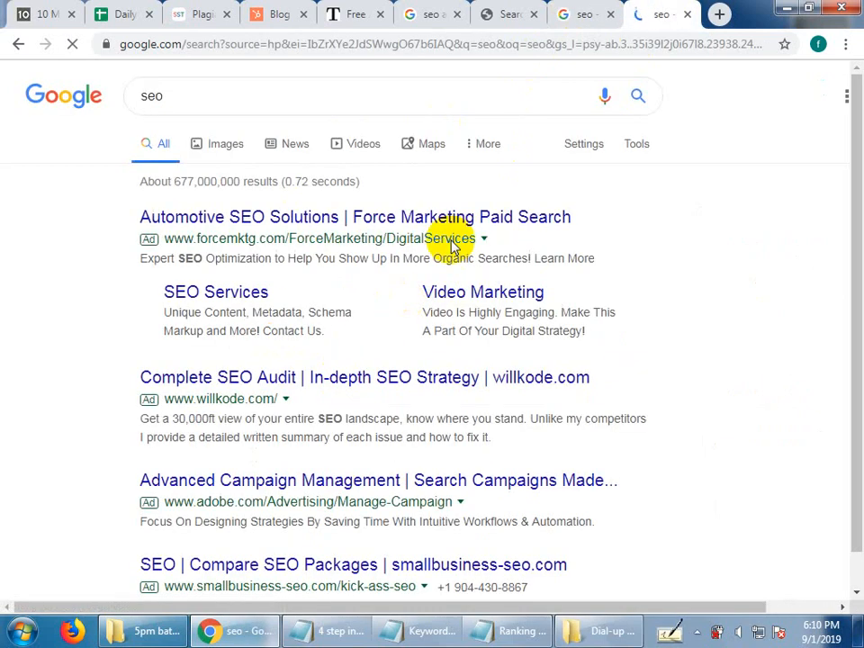
Compare both seo result pages side by side, then close the US results tab.
left_click(578, 10)
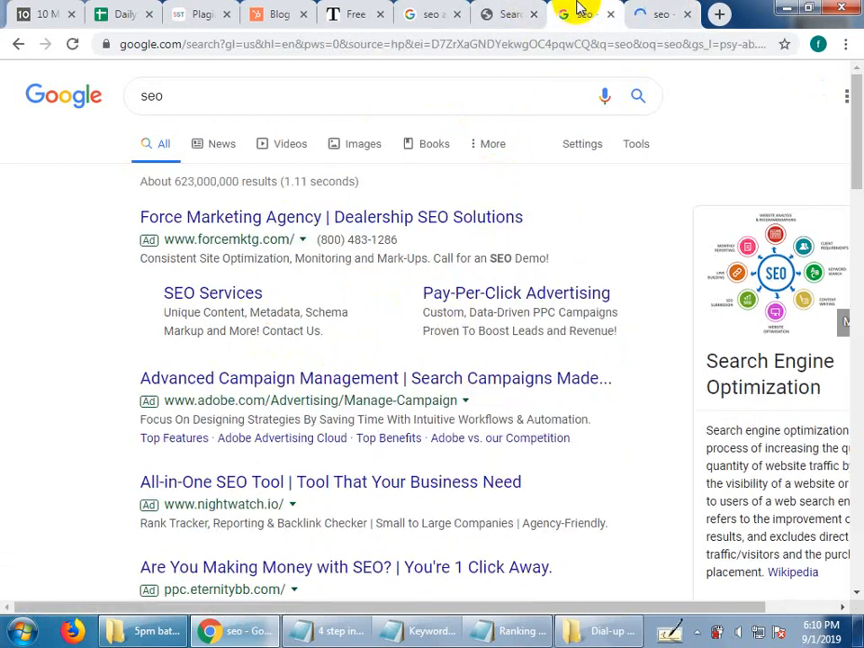
left_click(664, 10)
scroll(288, 425, "down", 4)
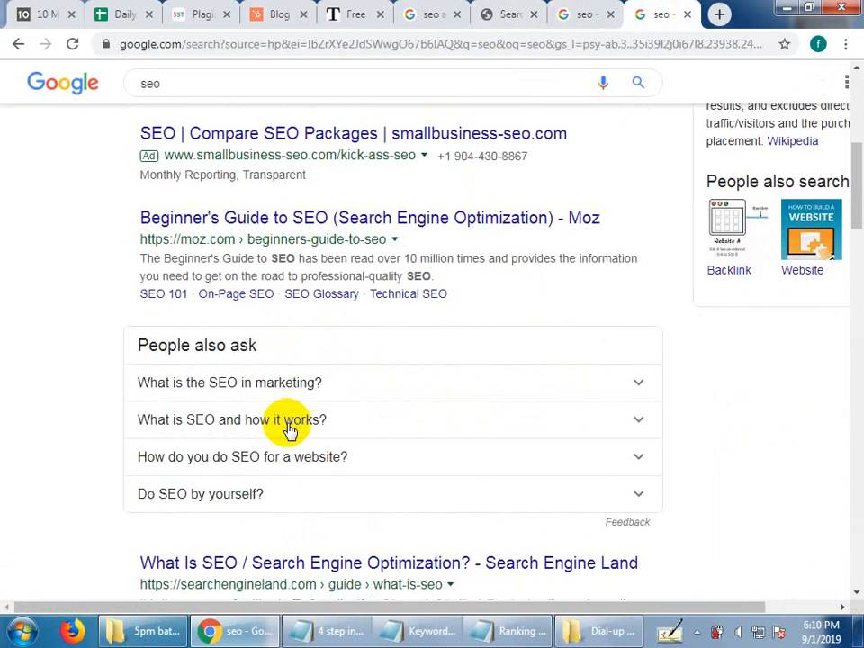
scroll(288, 425, "down", 2)
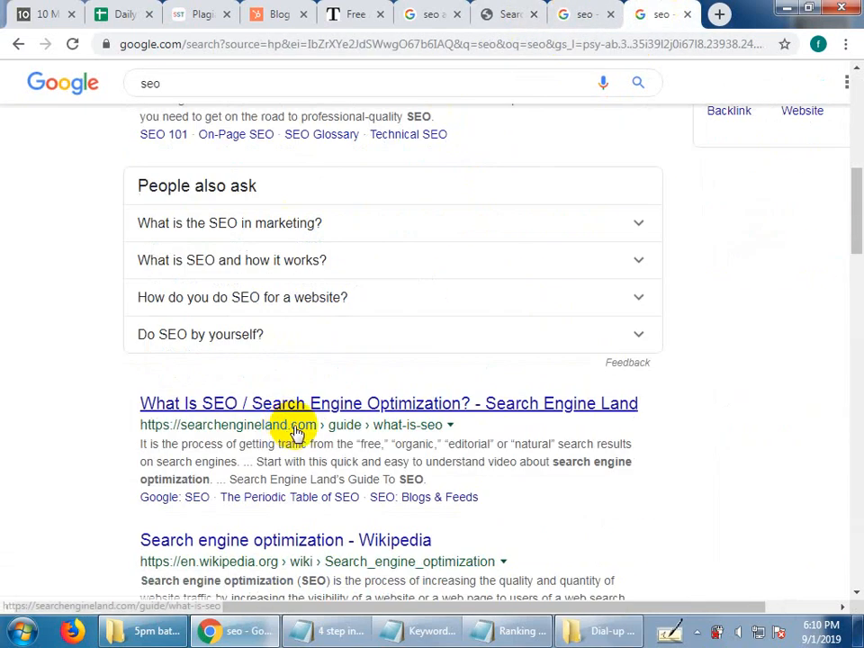
left_click(589, 18)
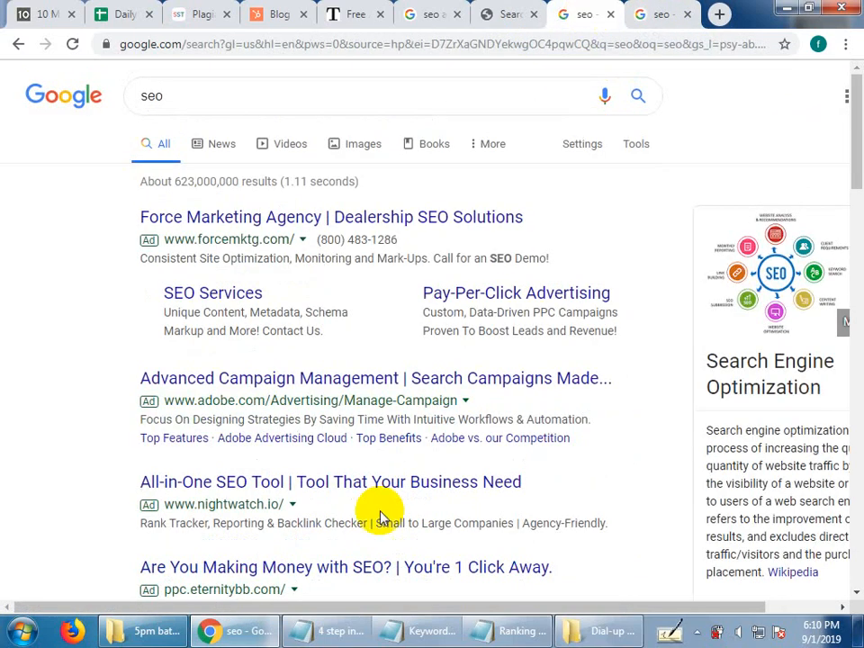
scroll(382, 512, "down", 5)
scroll(382, 517, "down", 5)
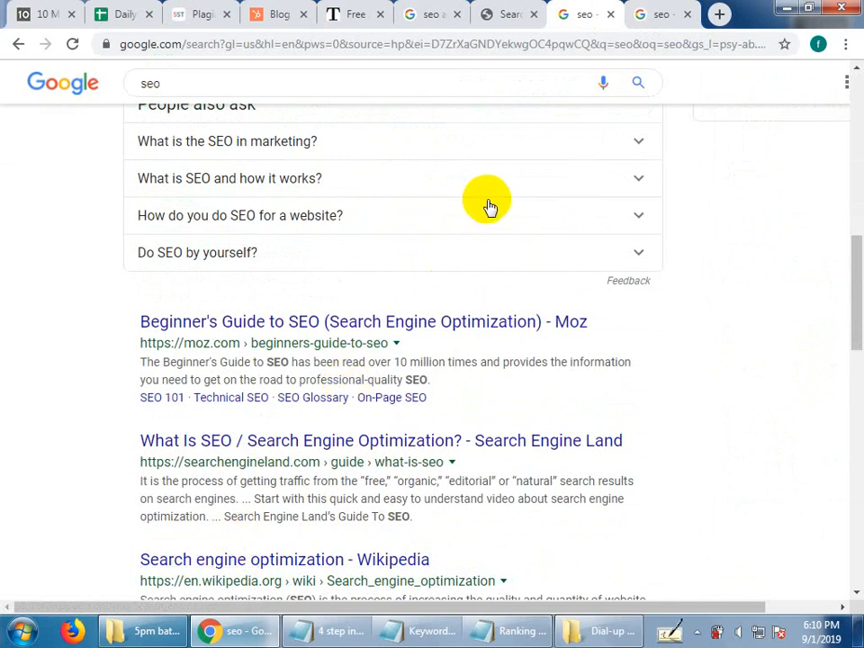
scroll(432, 270, "up", 4)
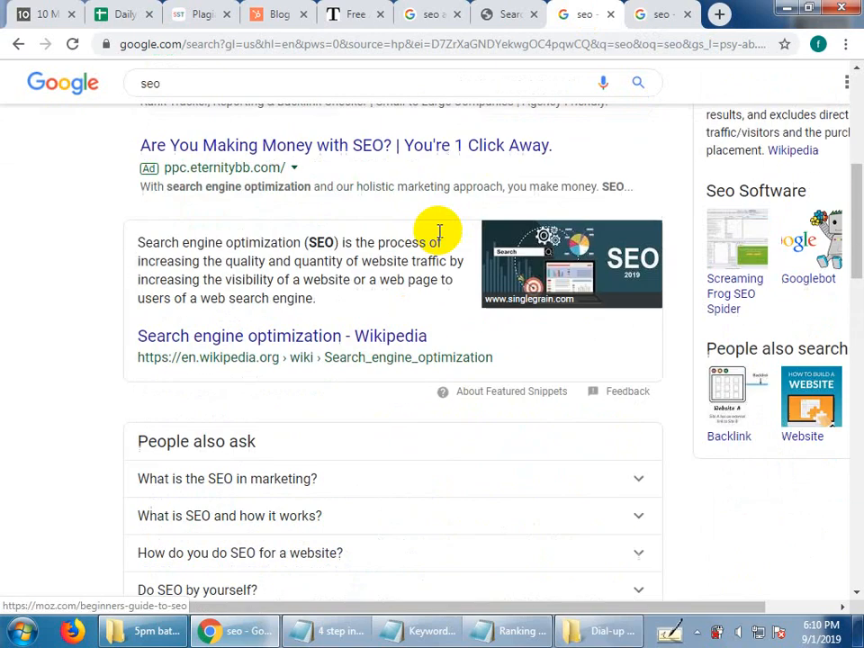
left_click(613, 20)
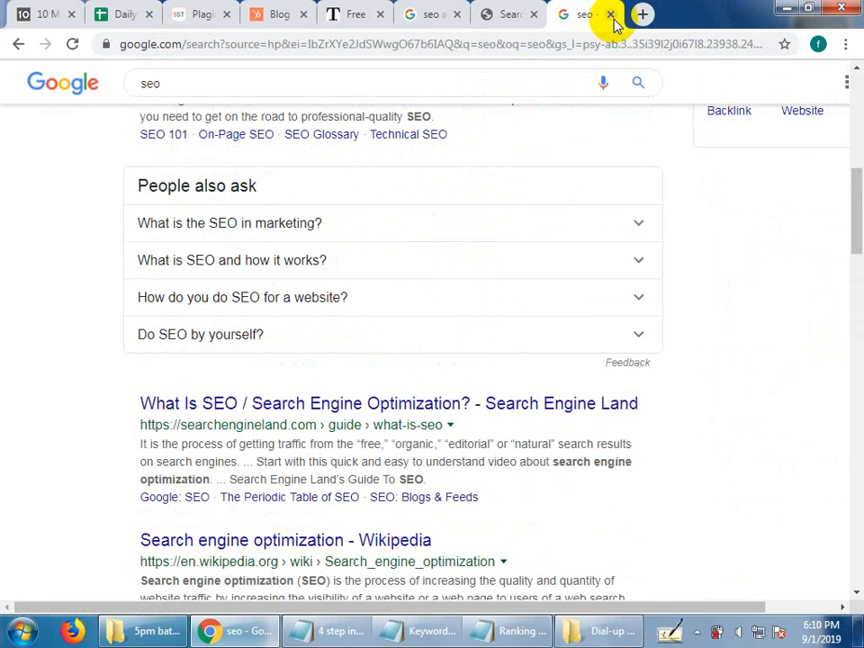
Close the remaining seo results tab and look over the SEO.com page.
left_click(611, 15)
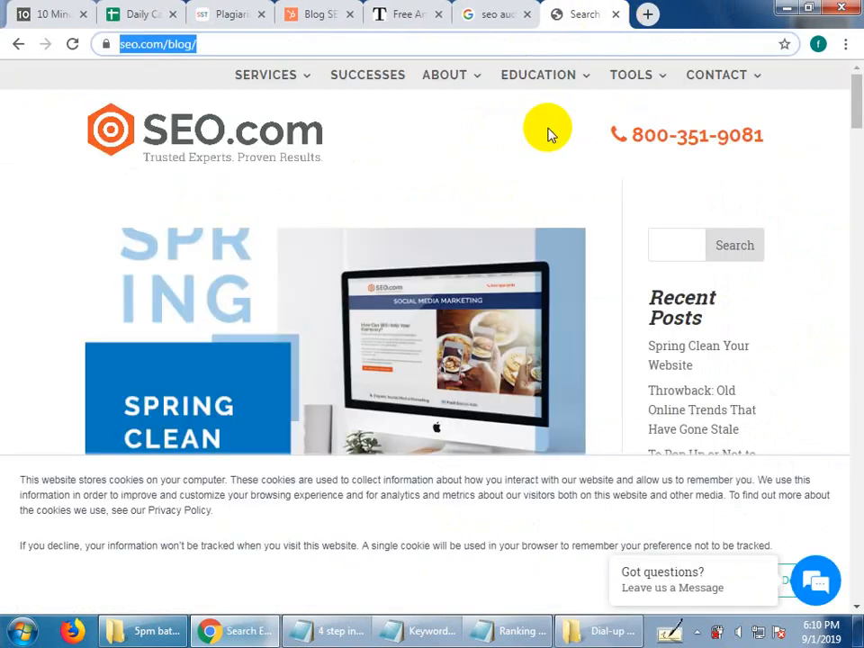
mouse_move(860, 83)
left_mouse_down()
mouse_move(858, 109)
mouse_move(859, 69)
left_mouse_up()
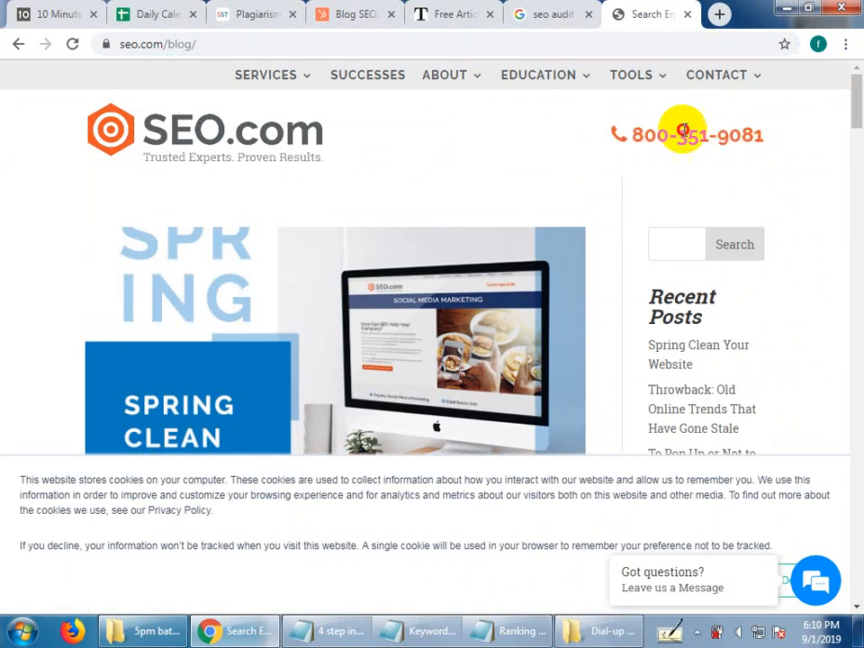
left_click_drag(621, 132, 767, 135)
left_click(770, 133)
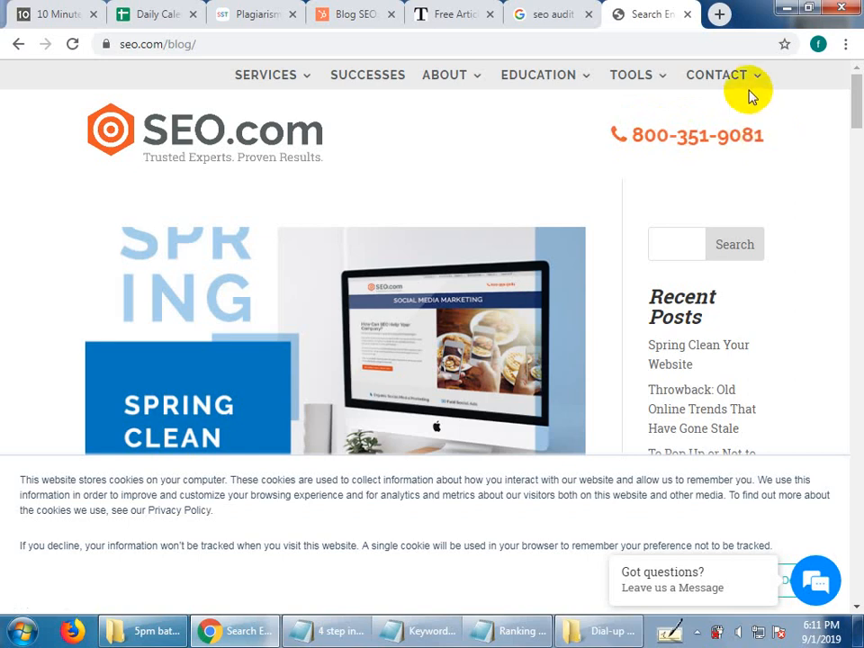
Flip through the seo audit, Article Spinner and HubSpot tabs back to the Plagiarism Checker.
mouse_move(752, 89)
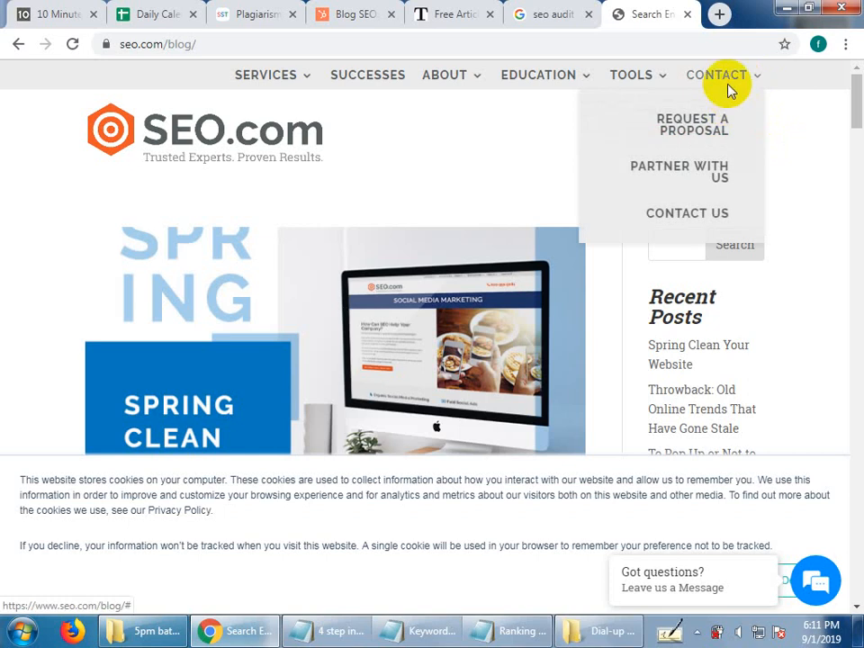
left_click(554, 11)
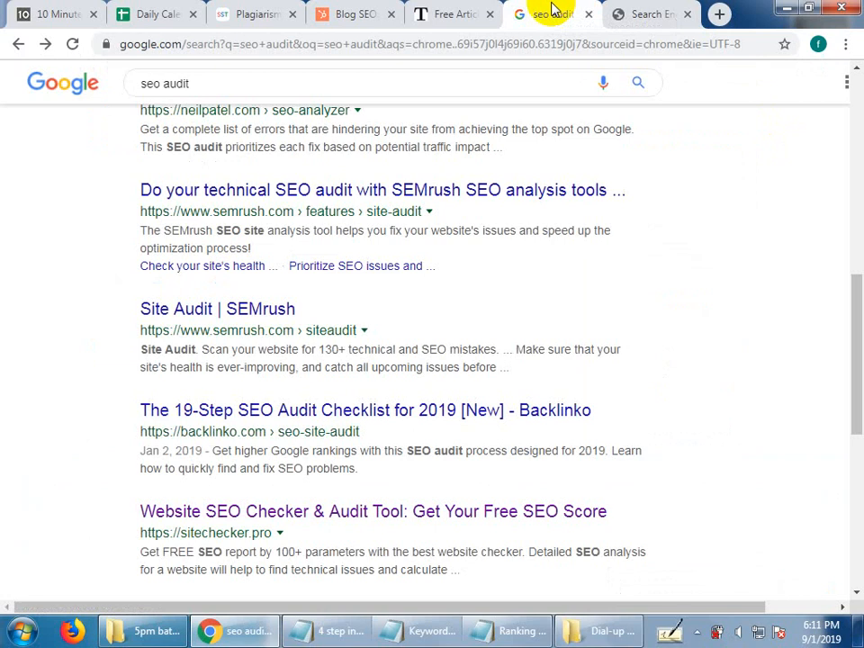
left_click(459, 9)
left_click(364, 9)
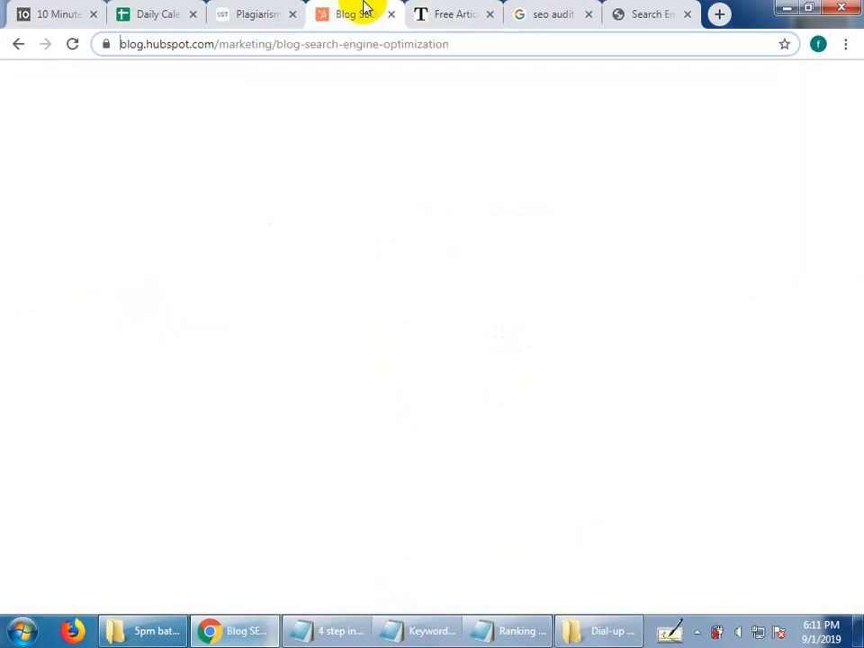
left_click(256, 11)
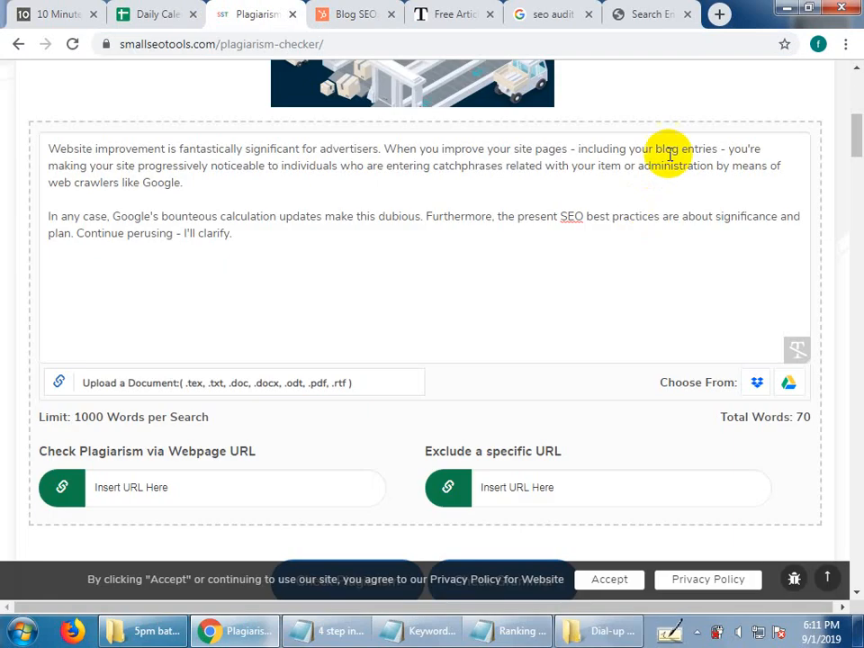
Minimise Chrome, Keyword research and Ranking factor, then raise the '4 step in seo' outline.
left_click(788, 9)
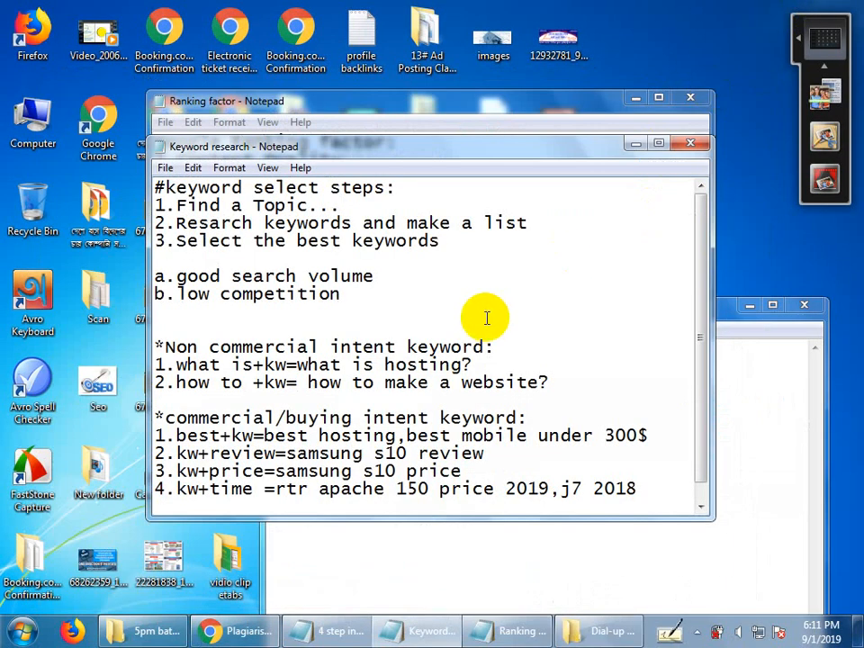
left_click(636, 142)
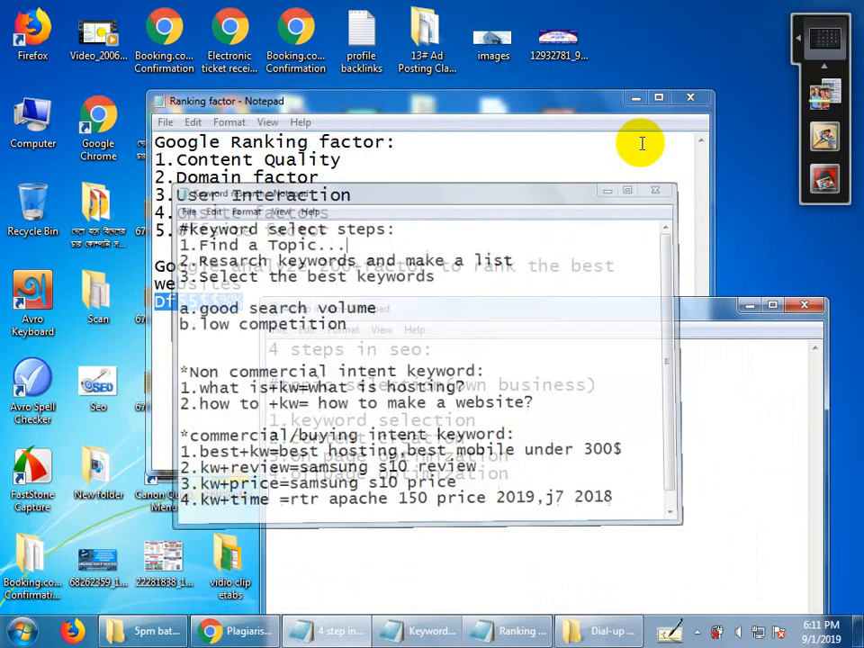
left_click(635, 96)
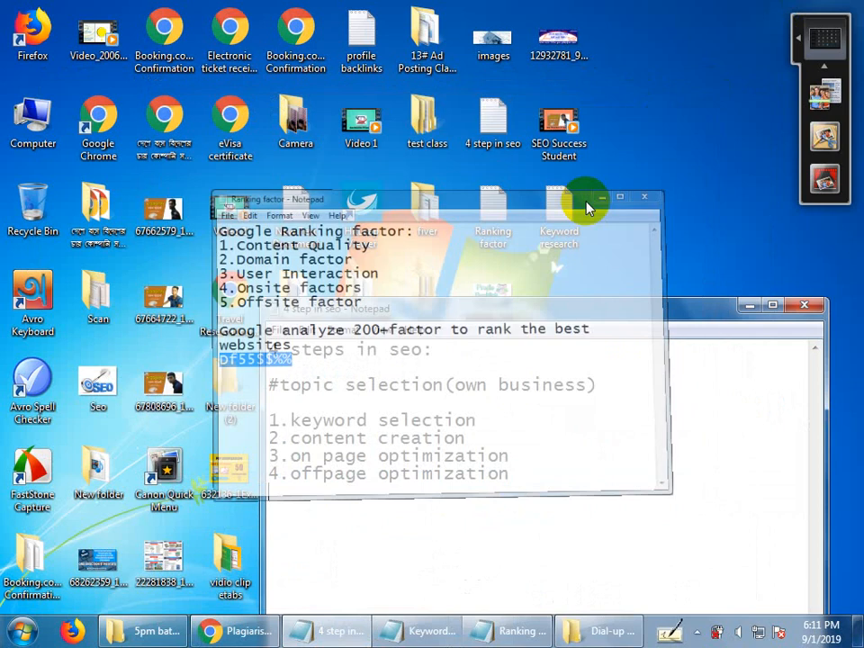
left_click_drag(508, 317, 508, 230)
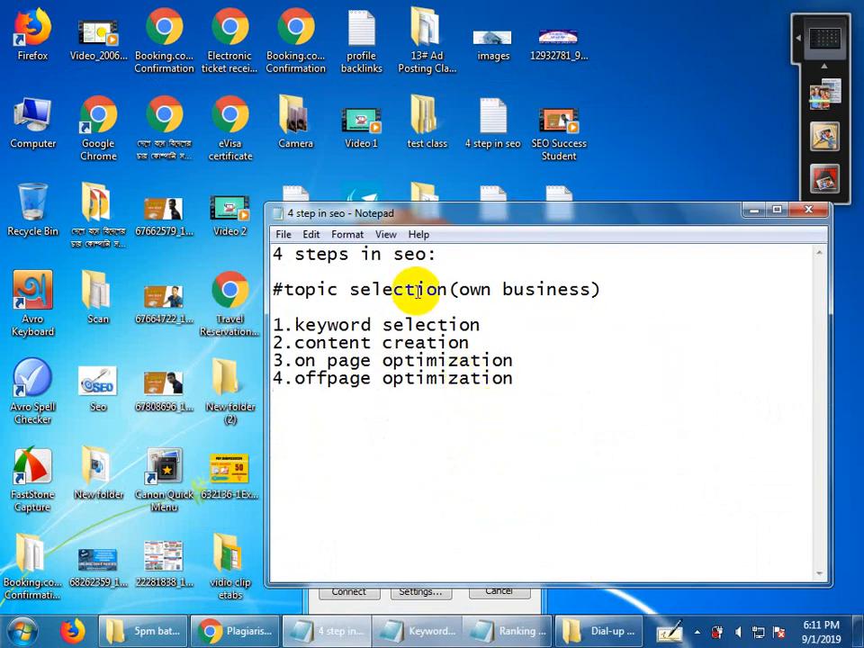
left_click_drag(427, 255, 284, 253)
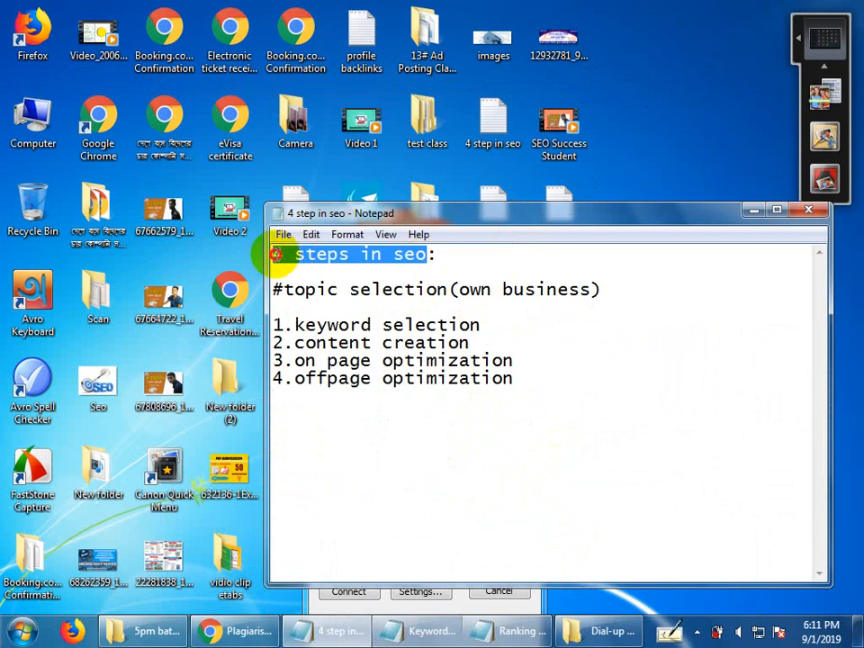
left_click(649, 407)
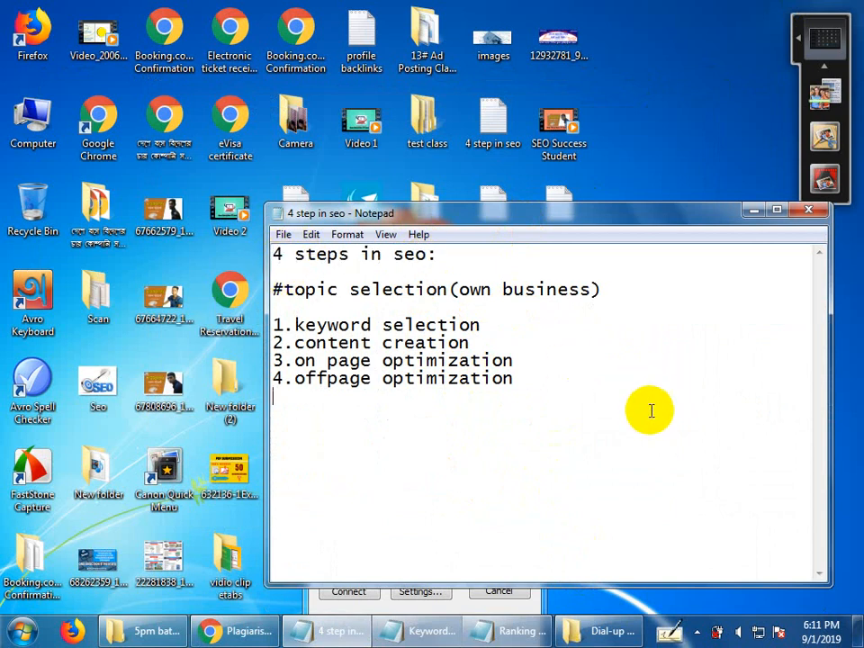